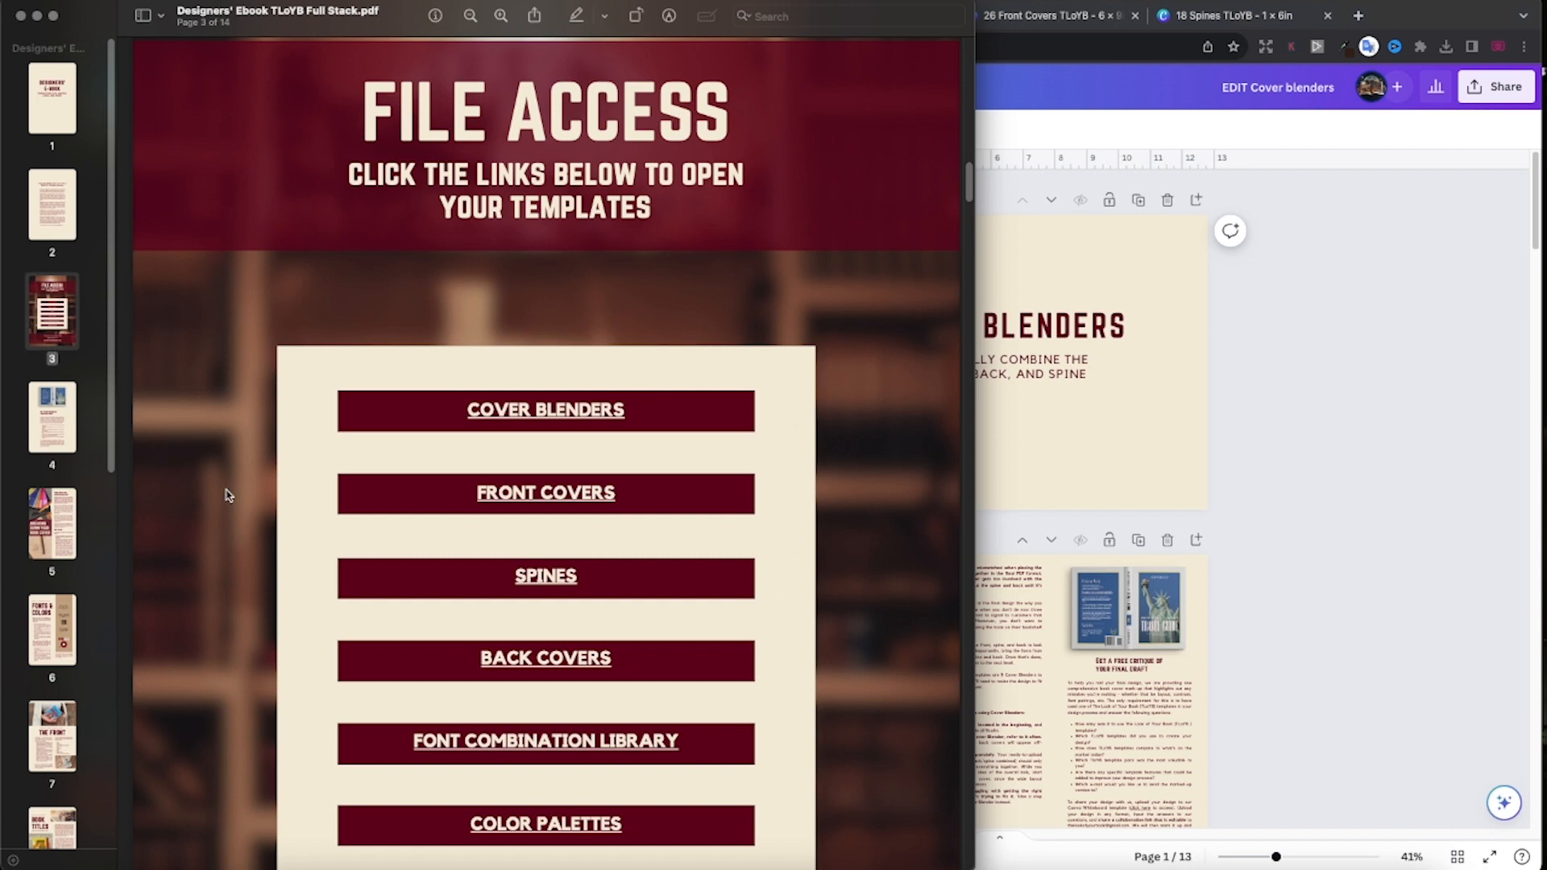
Step: Look over the template links in the designer's ebook PDF and read the "Breaking Down Your Book Cover" page
{"action": "scroll", "coordinate": [228, 494], "scroll_direction": "down", "scroll_amount": 3}
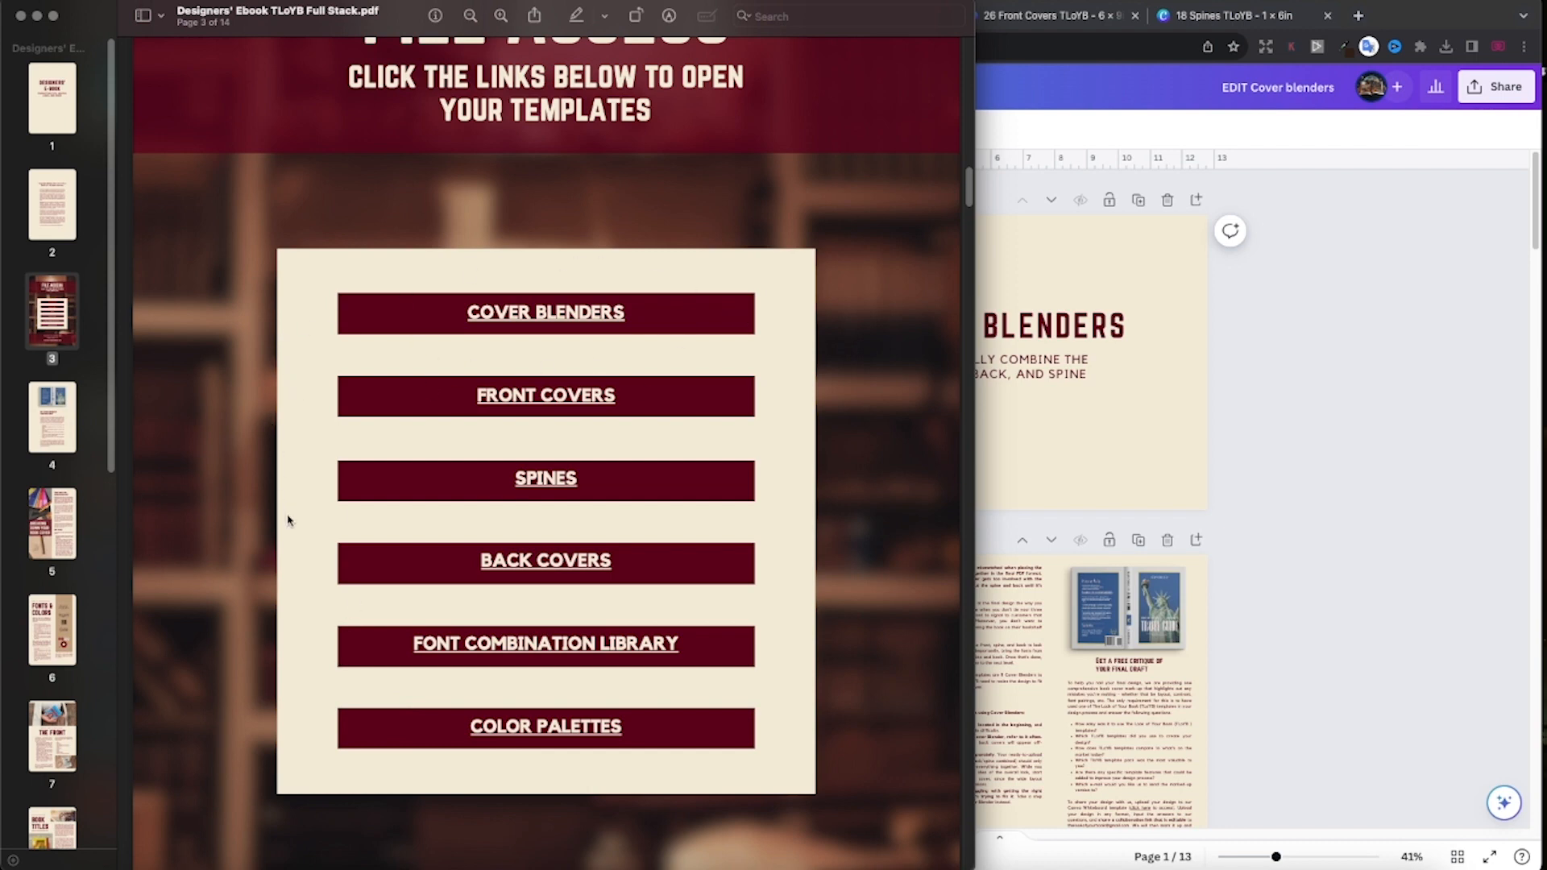
{"action": "scroll", "coordinate": [288, 520], "scroll_direction": "down", "scroll_amount": 5}
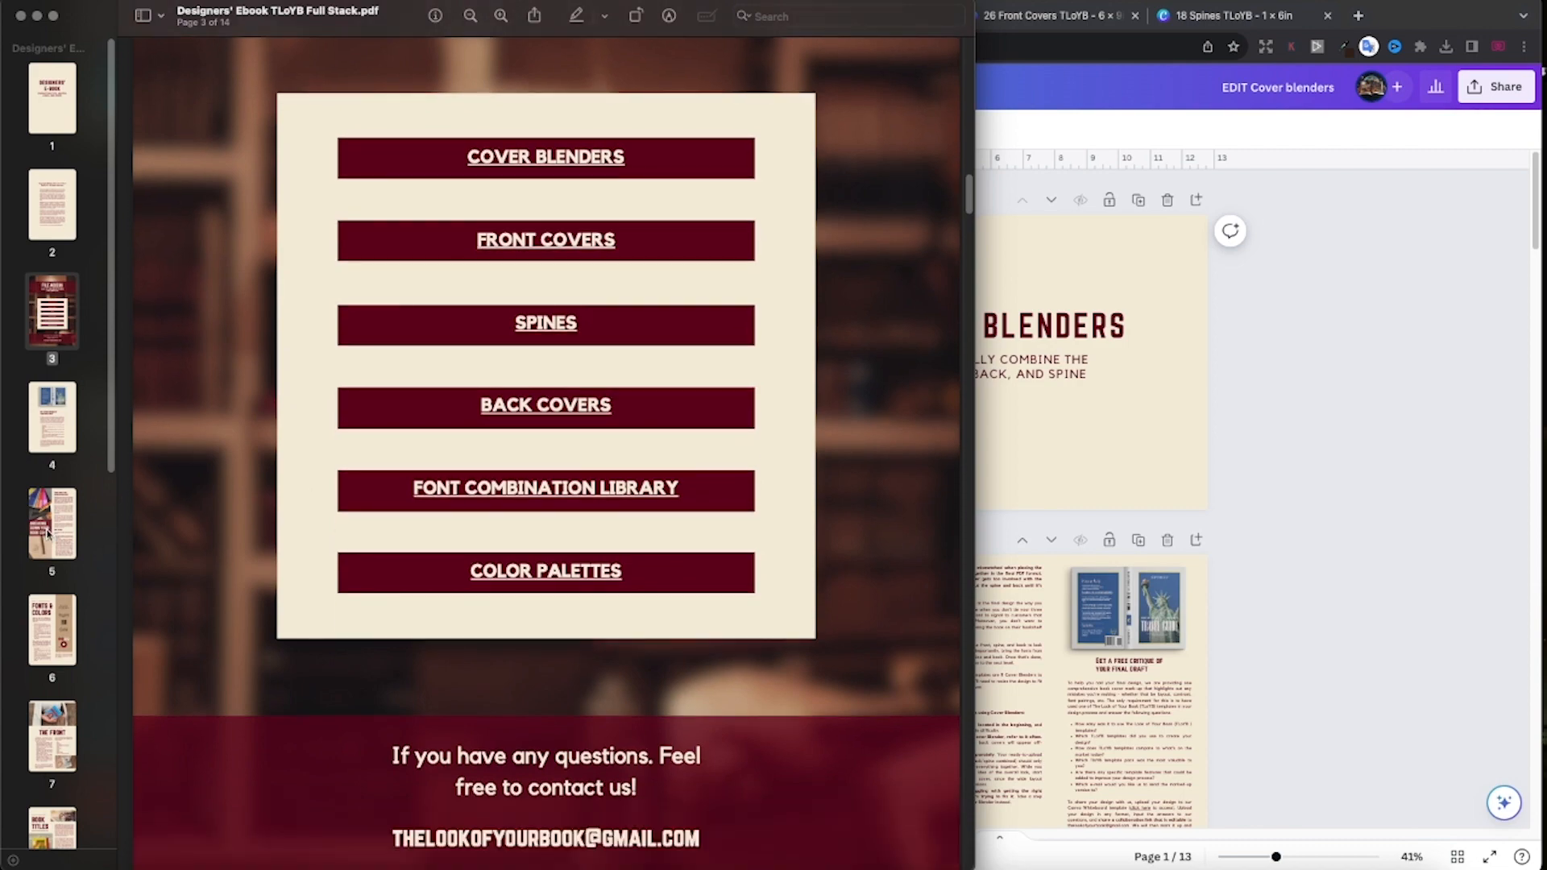
{"action": "left_click", "coordinate": [48, 533]}
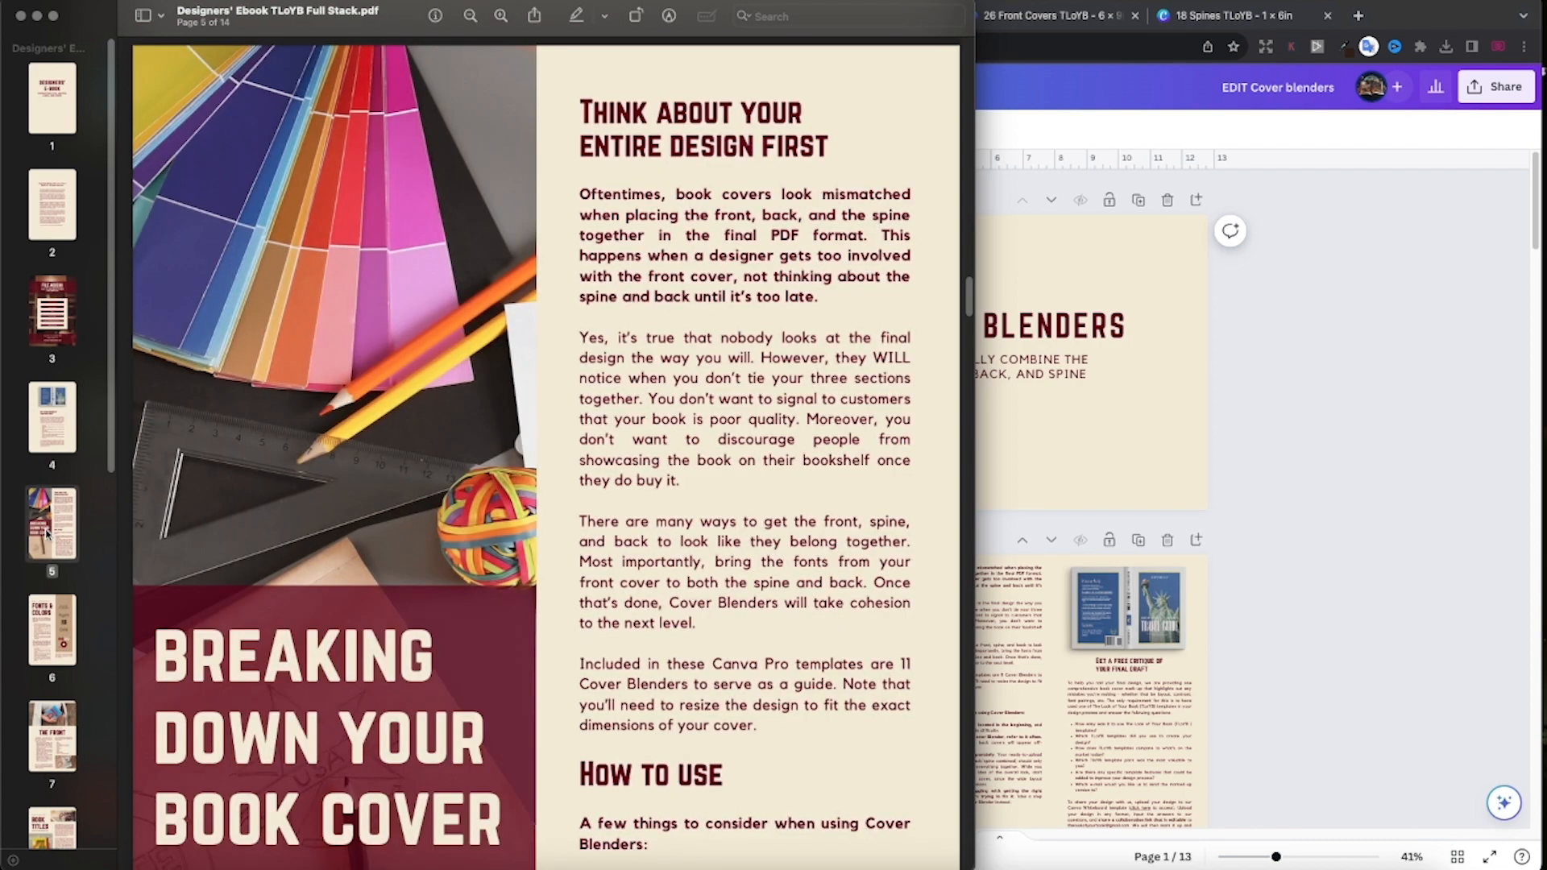
{"action": "scroll", "coordinate": [552, 471], "scroll_direction": "down", "scroll_amount": 3}
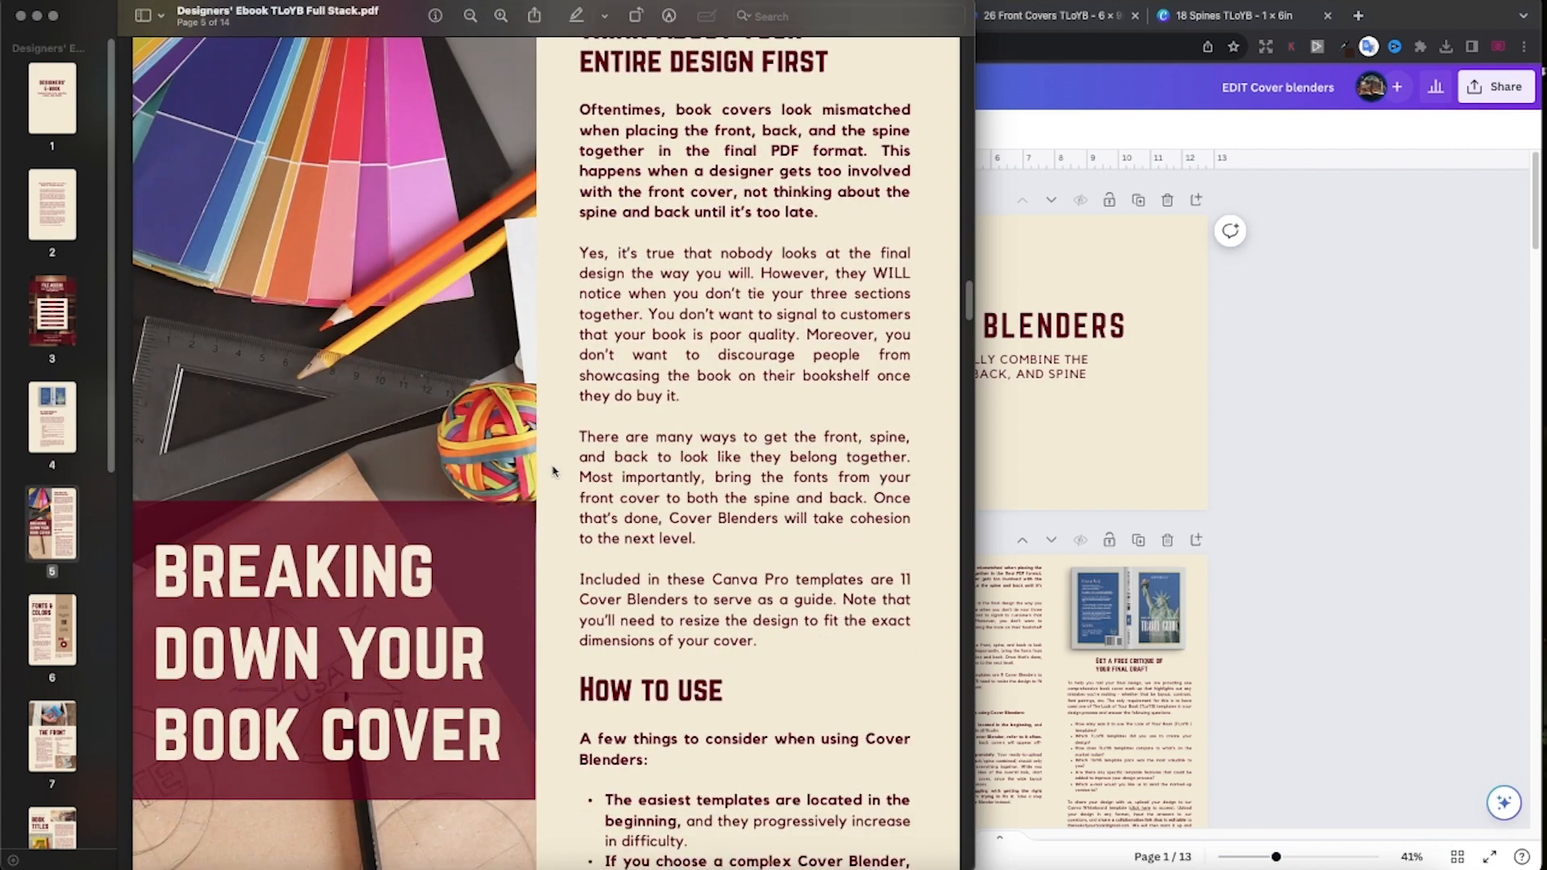
{"action": "scroll", "coordinate": [553, 470], "scroll_direction": "up", "scroll_amount": 2}
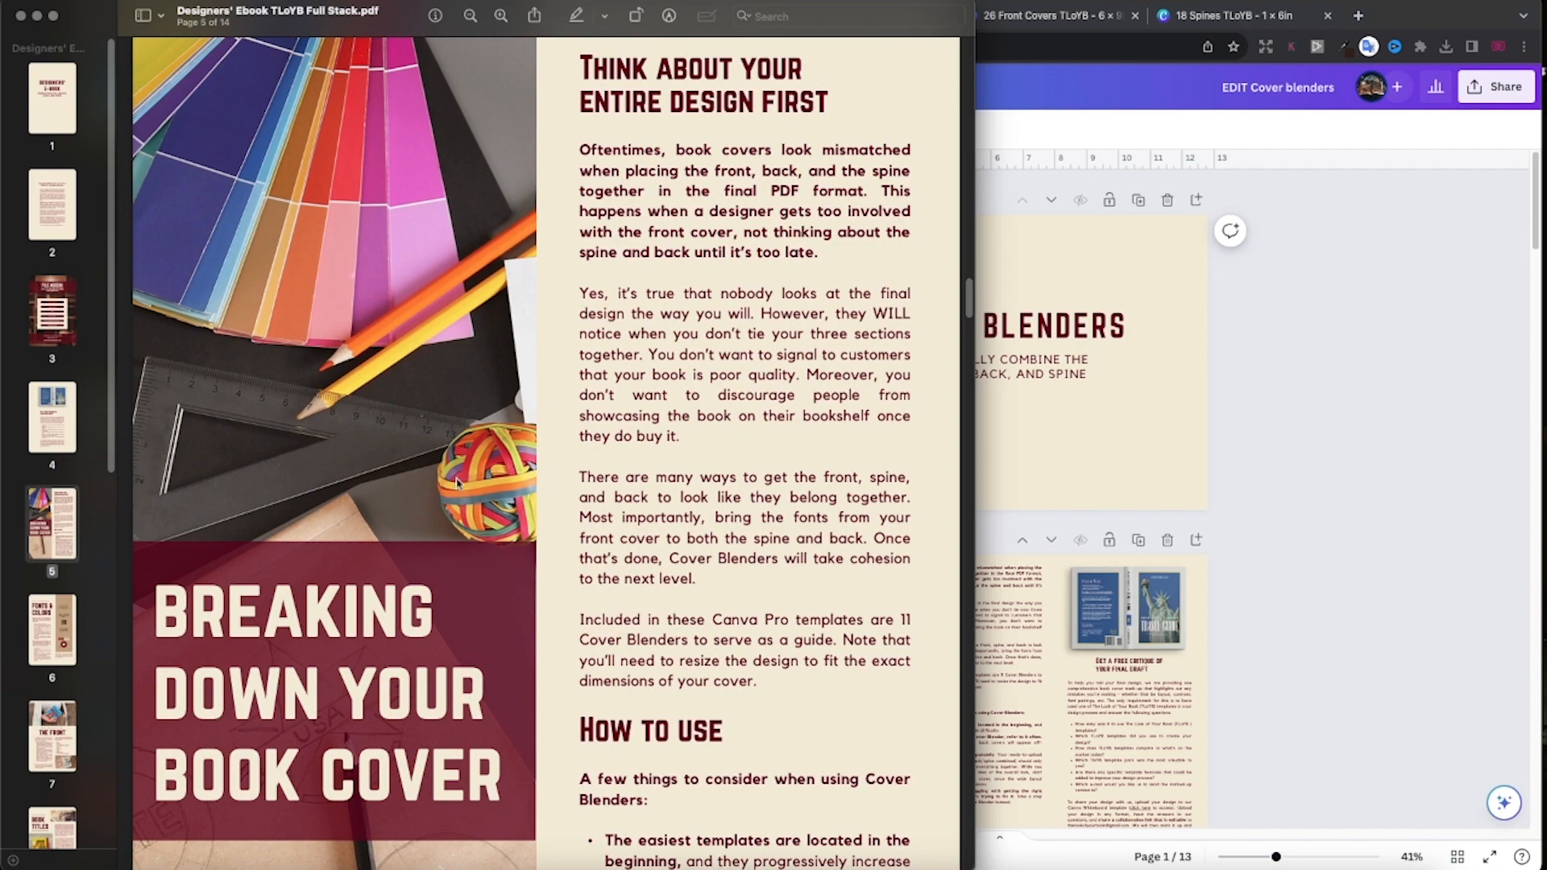
Step: Switch to the Cover blenders design in Canva, view all its pages as a grid, and open the Solid Spine page
{"action": "left_click", "coordinate": [1263, 615]}
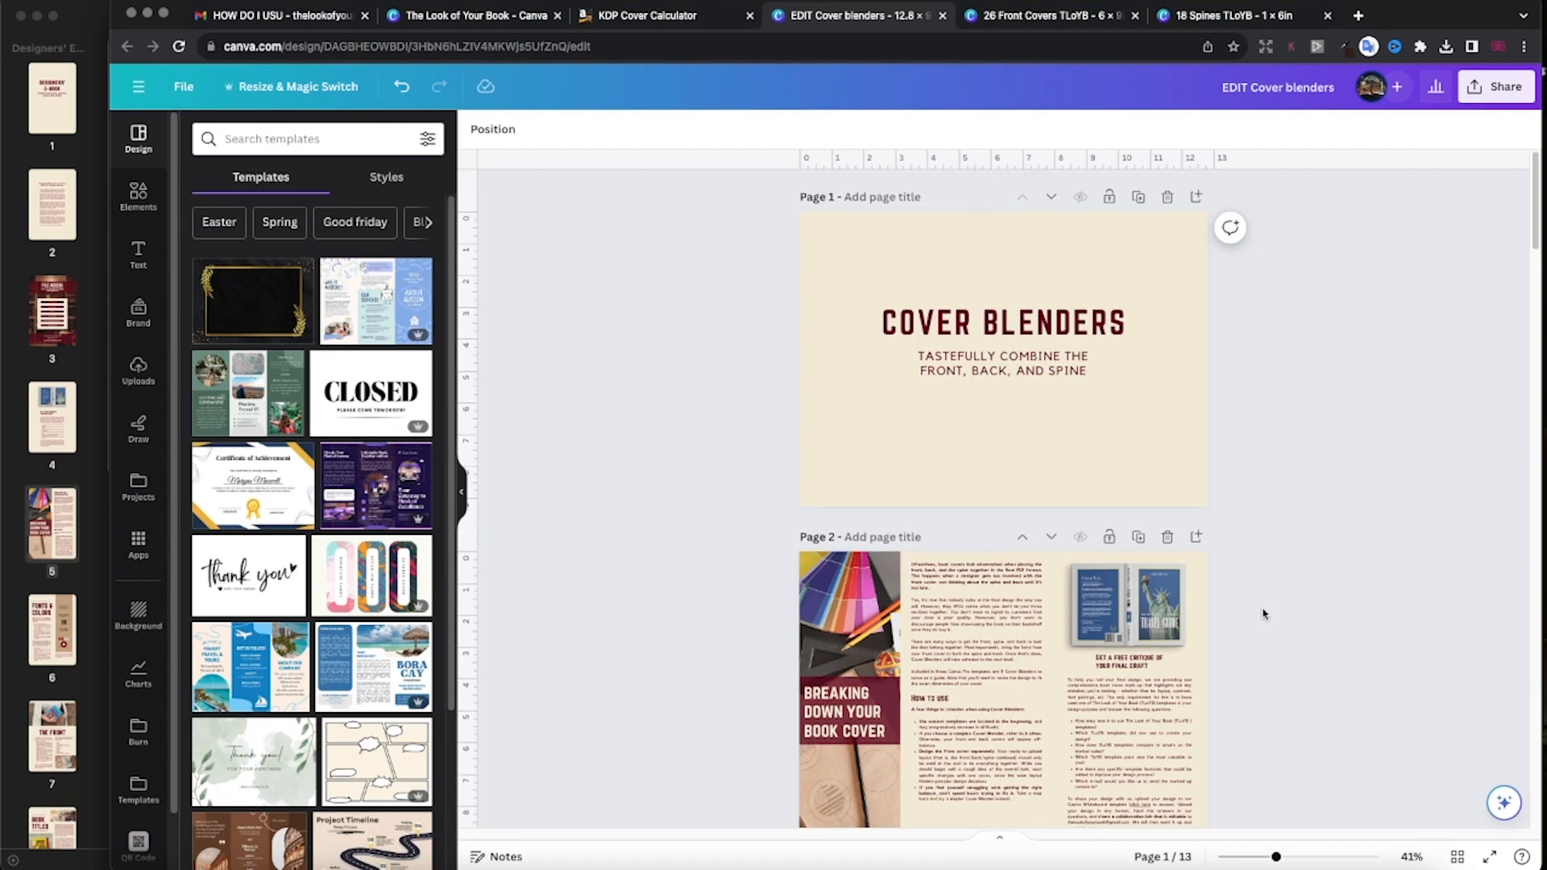
{"action": "scroll", "coordinate": [1290, 597], "scroll_direction": "down", "scroll_amount": 5}
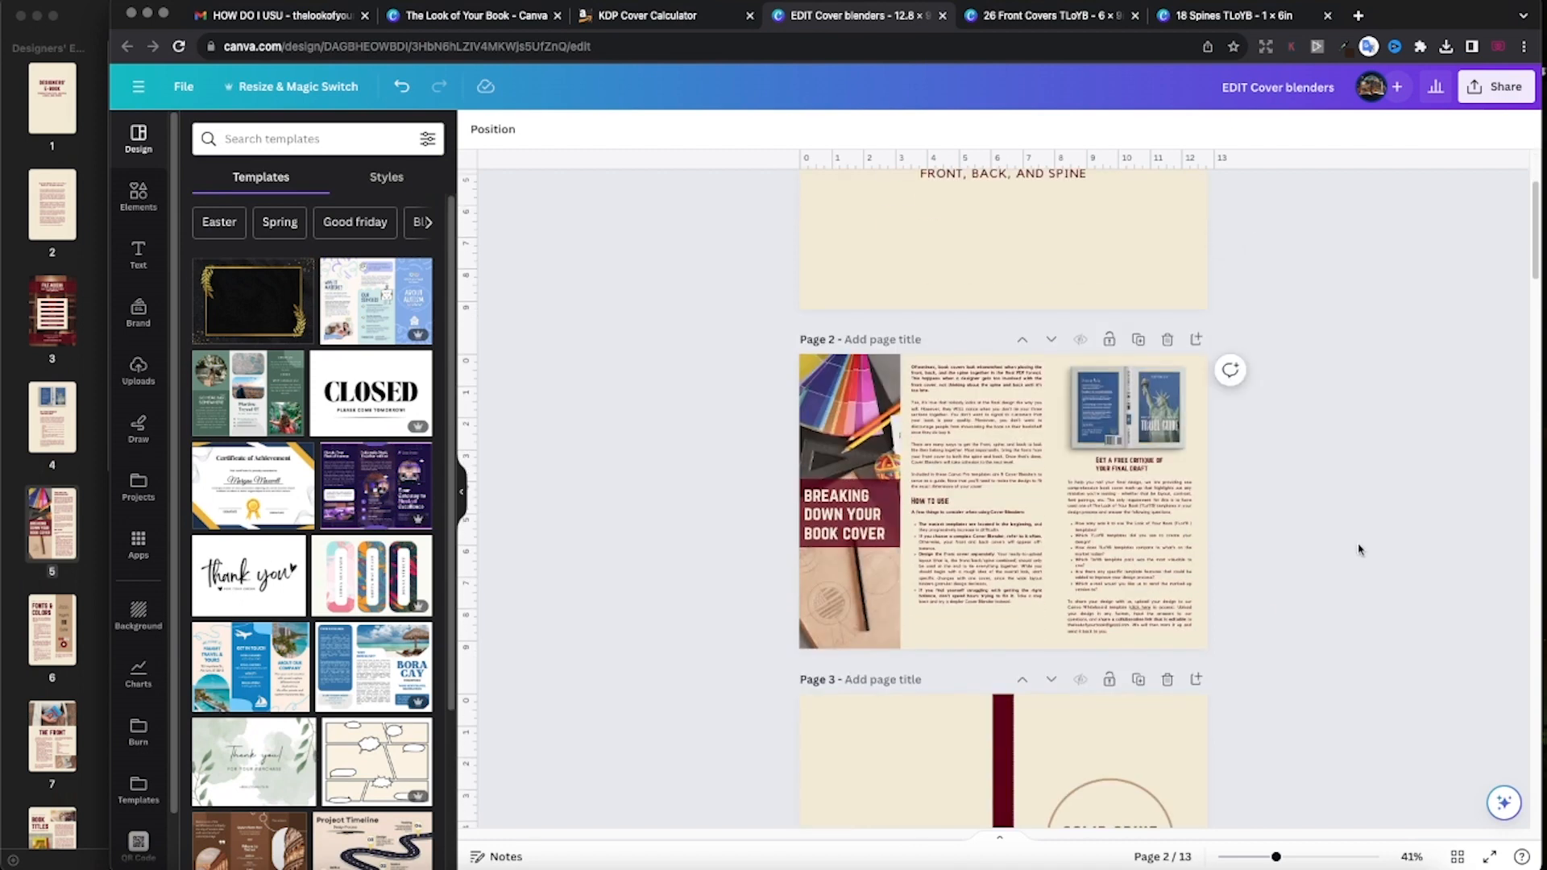
{"action": "left_click", "coordinate": [1459, 858]}
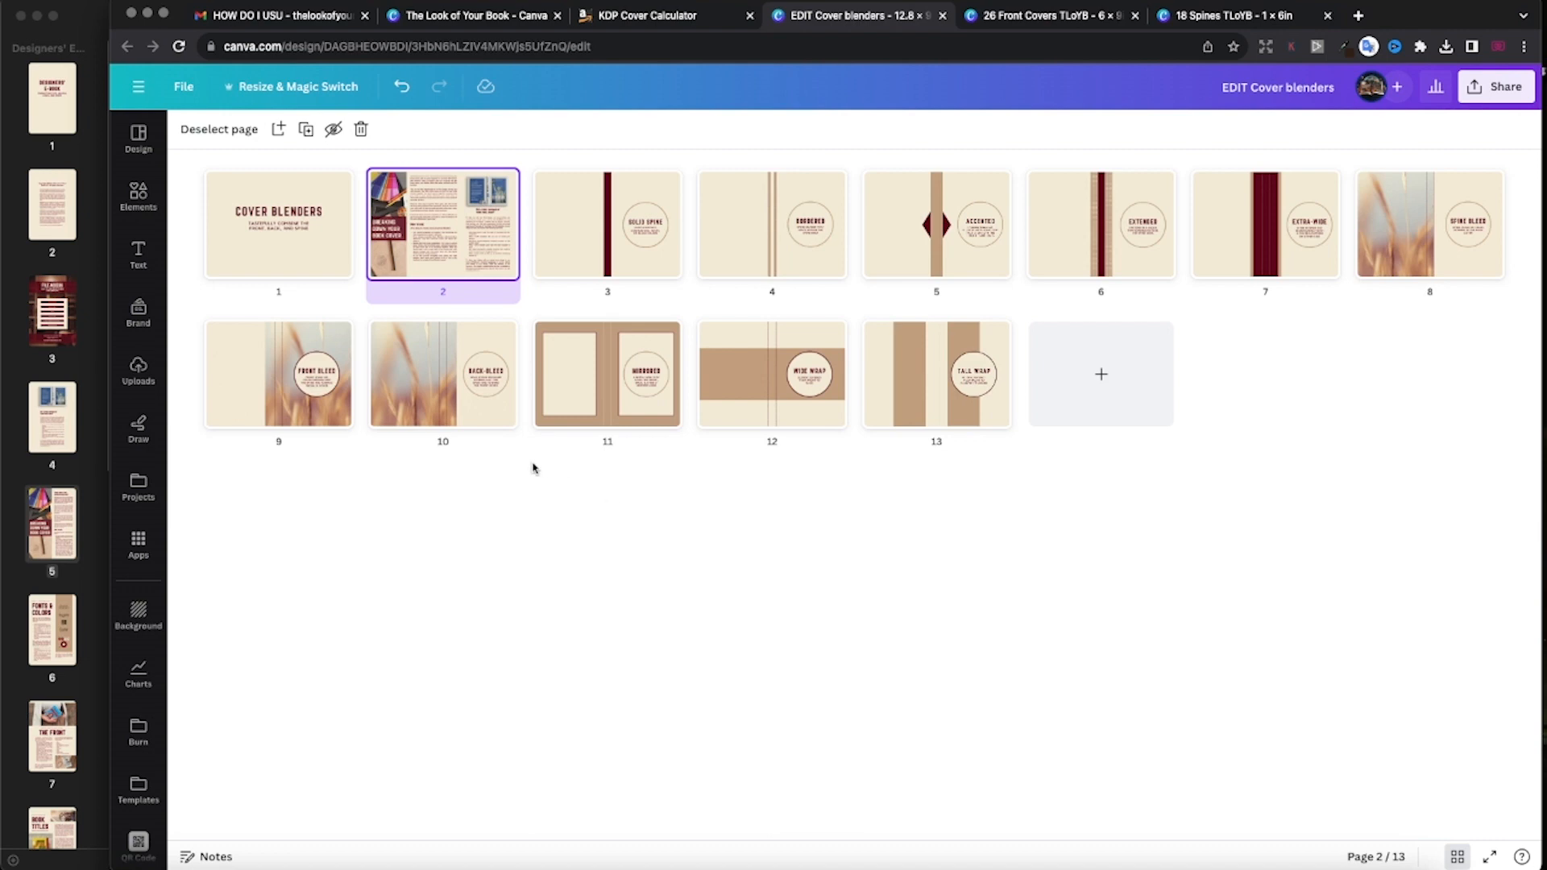
{"action": "double_click", "coordinate": [568, 265]}
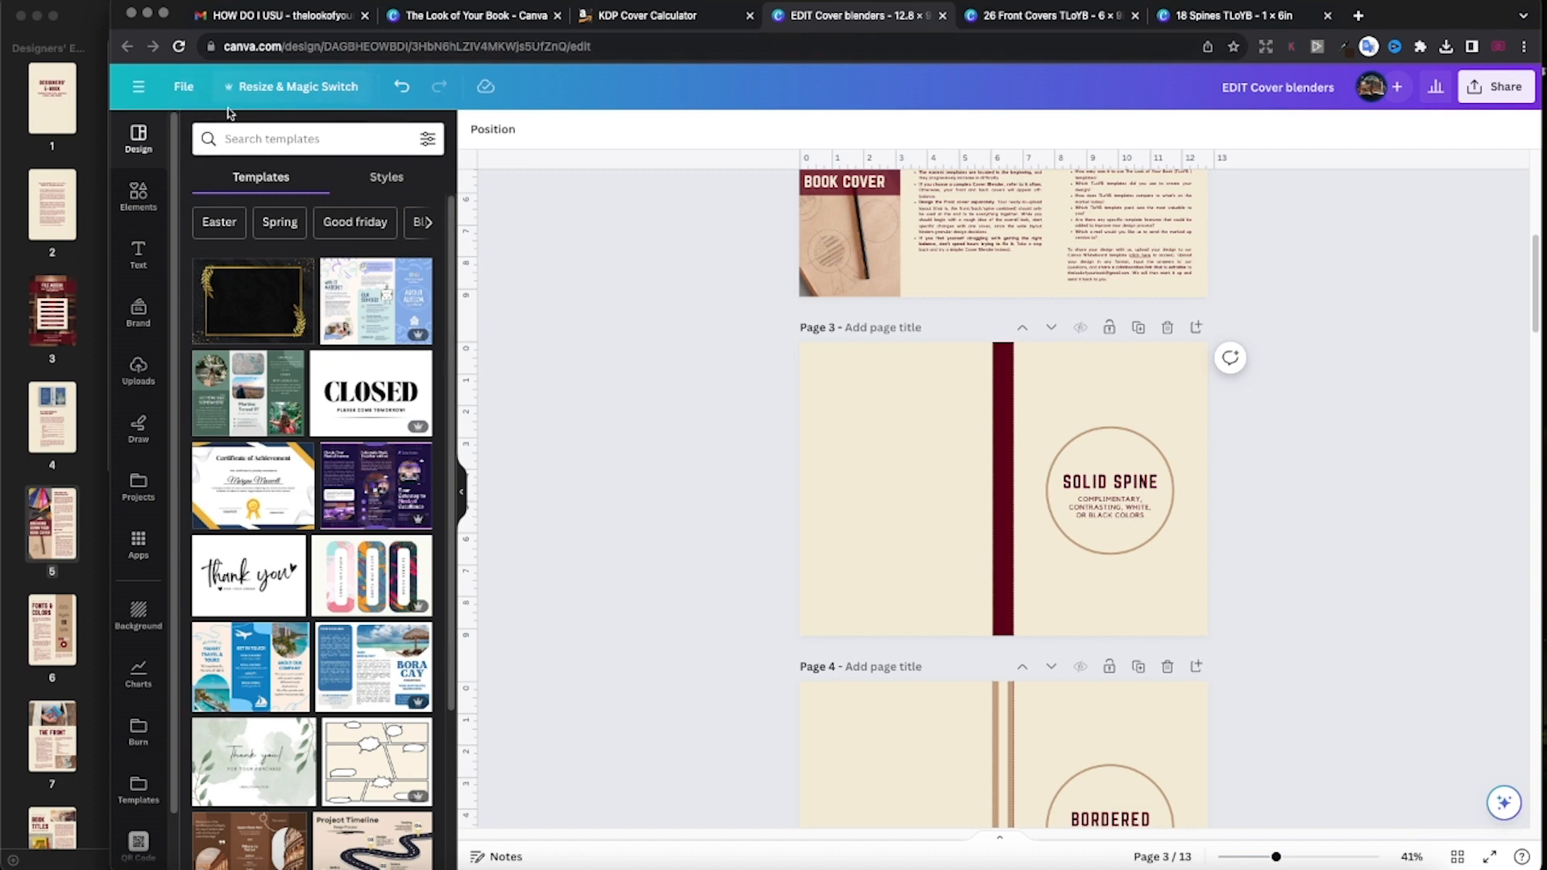
{"action": "left_click", "coordinate": [266, 91]}
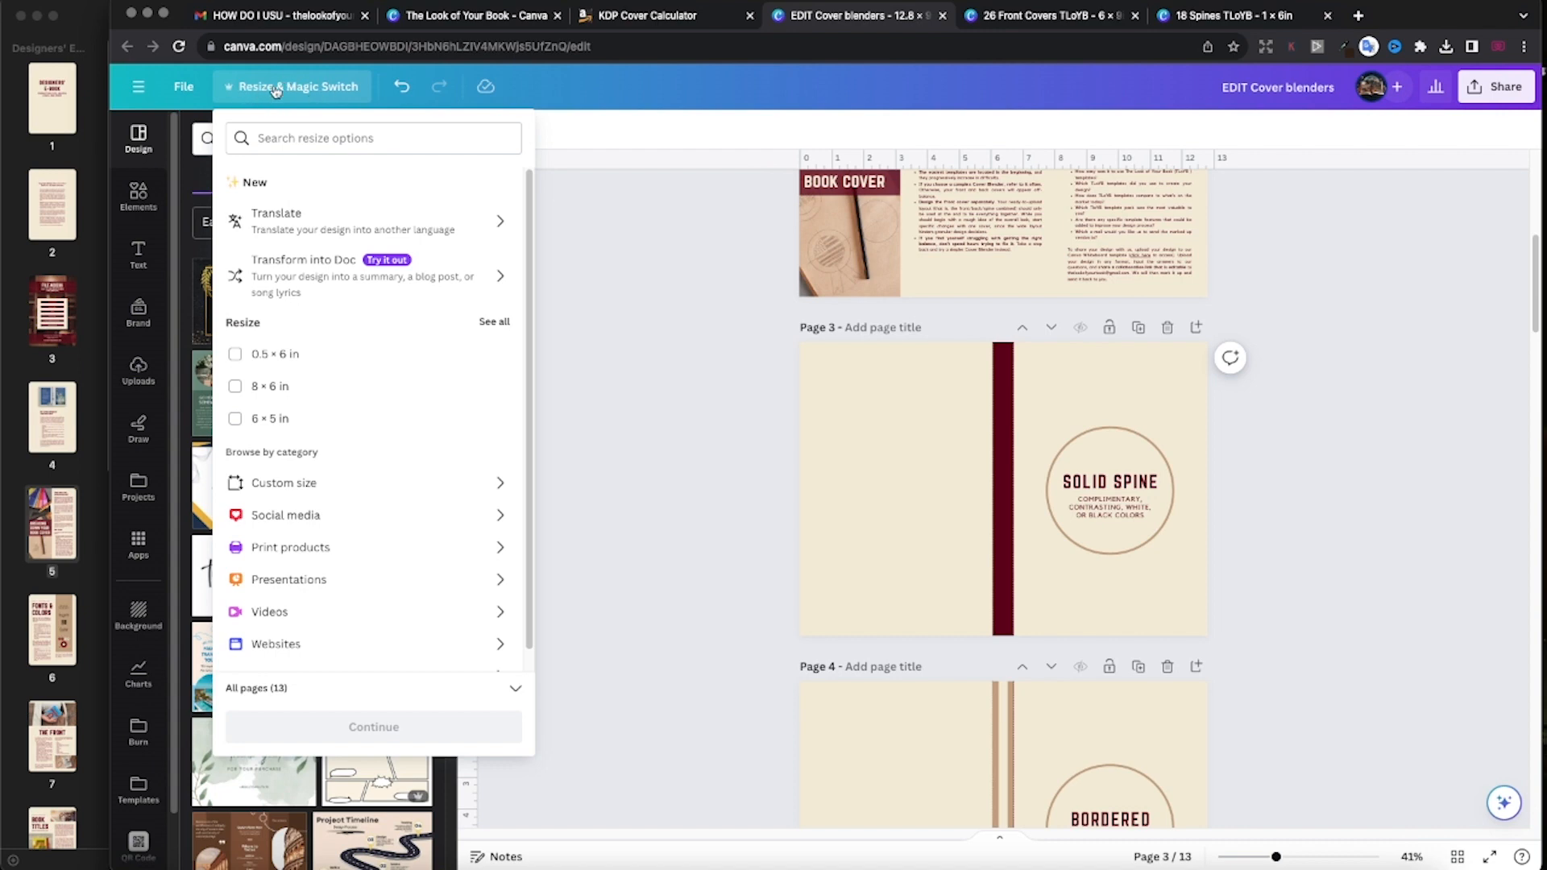
{"action": "left_click", "coordinate": [281, 484]}
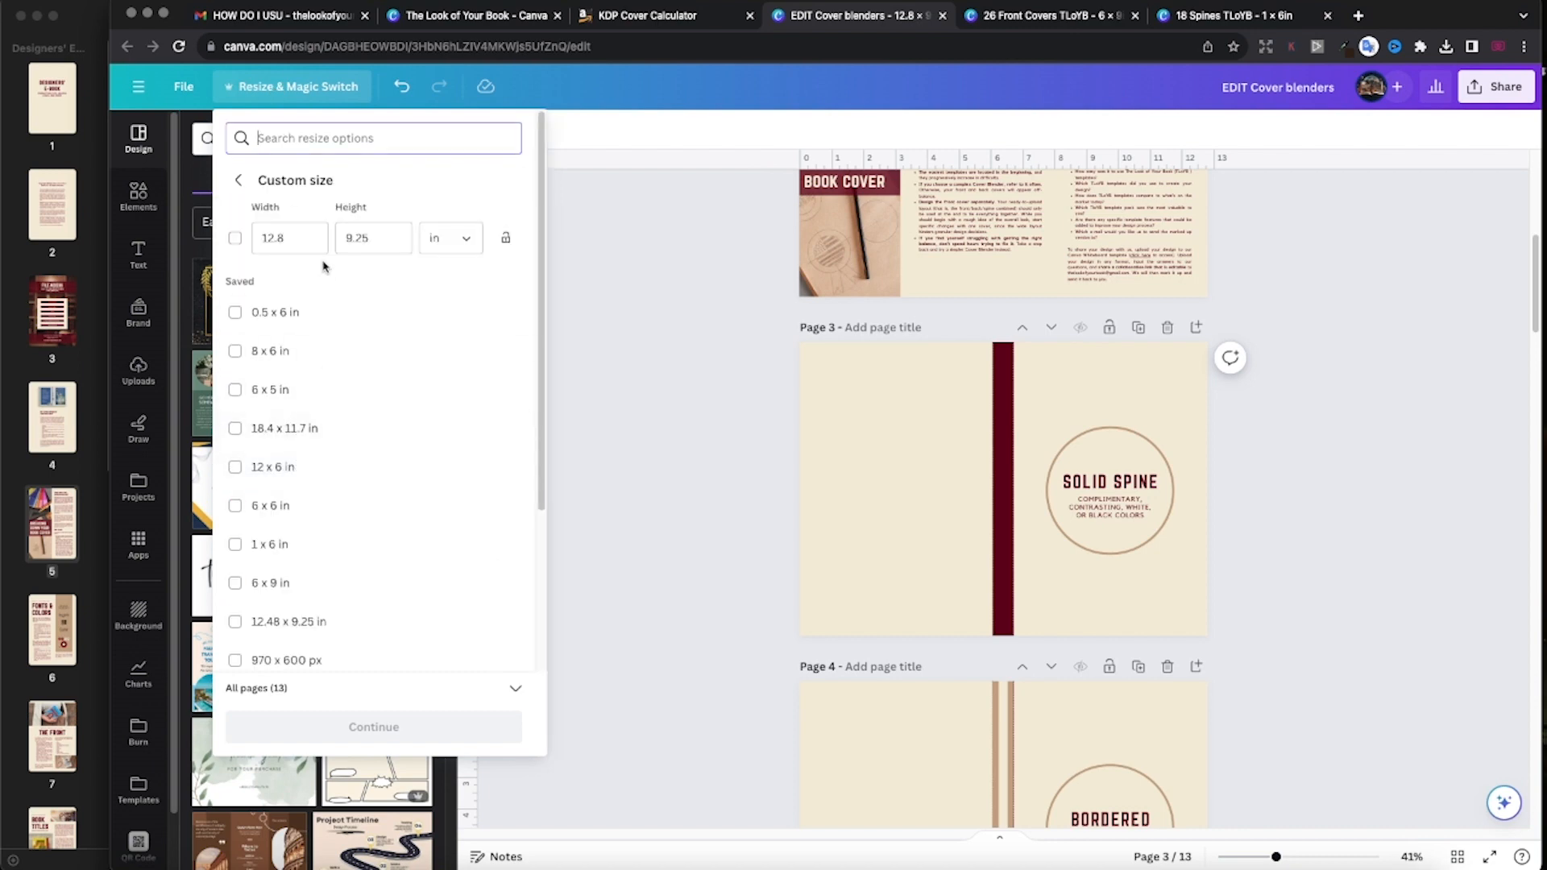
{"action": "left_click", "coordinate": [291, 240]}
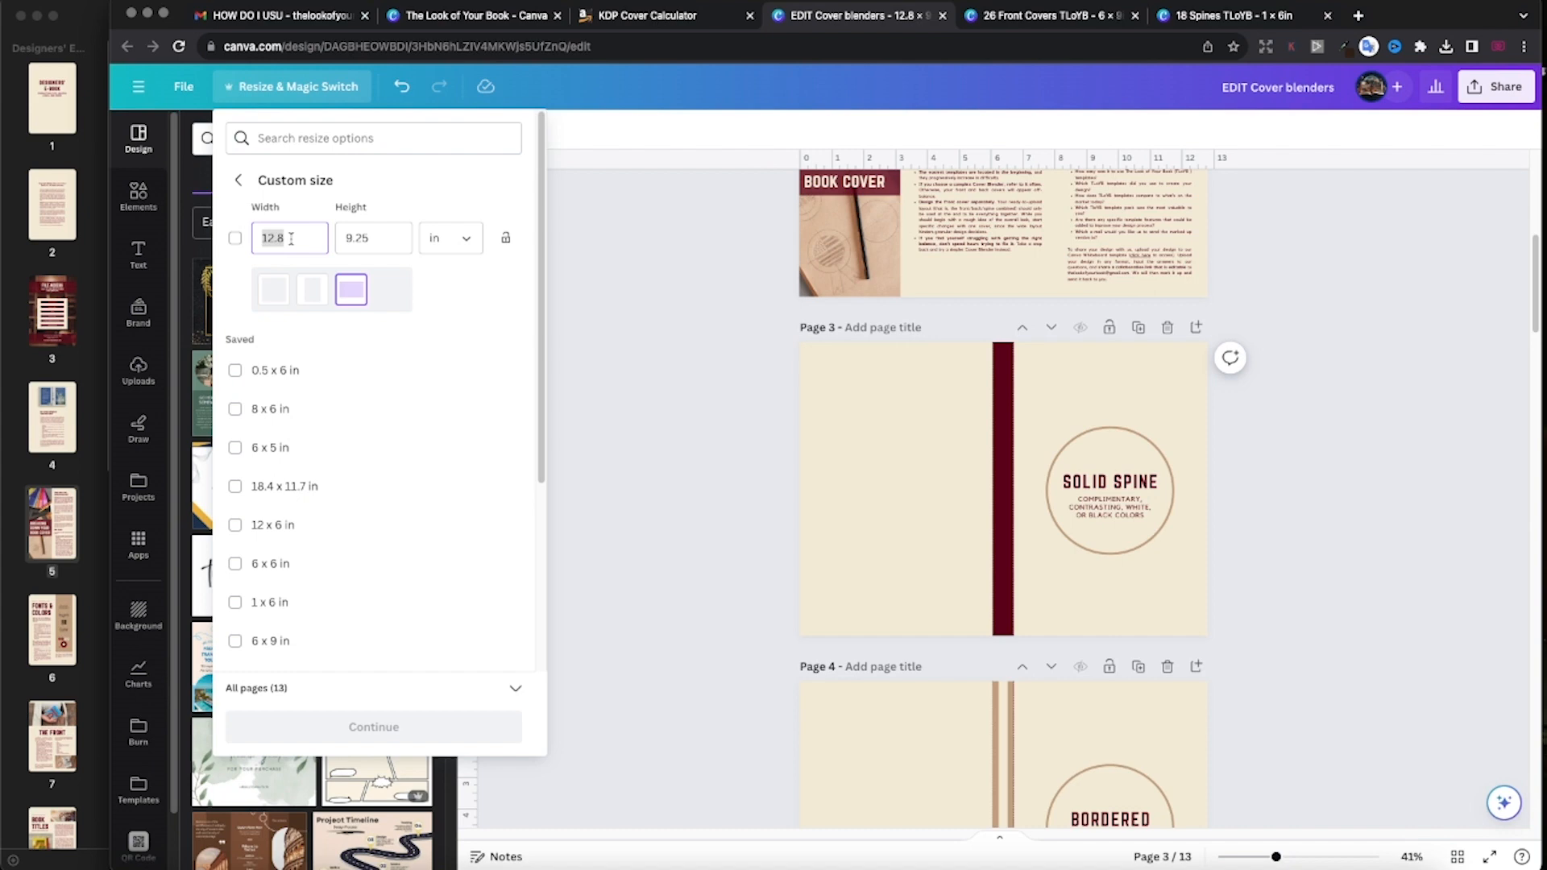
{"action": "type", "text": "15"}
{"action": "left_click", "coordinate": [461, 316]}
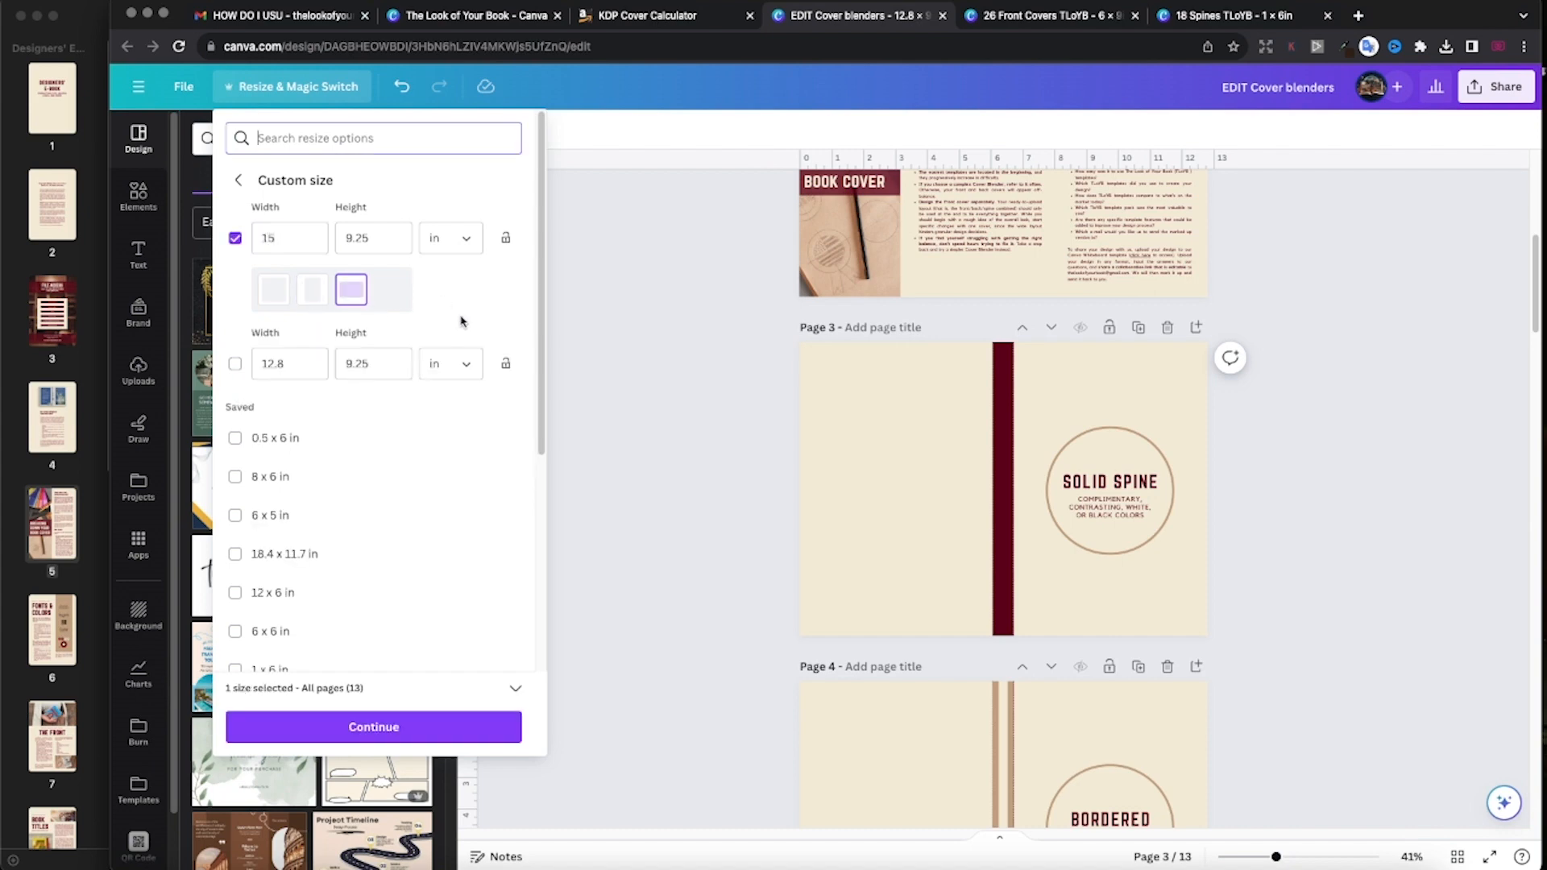
{"action": "left_click", "coordinate": [364, 730]}
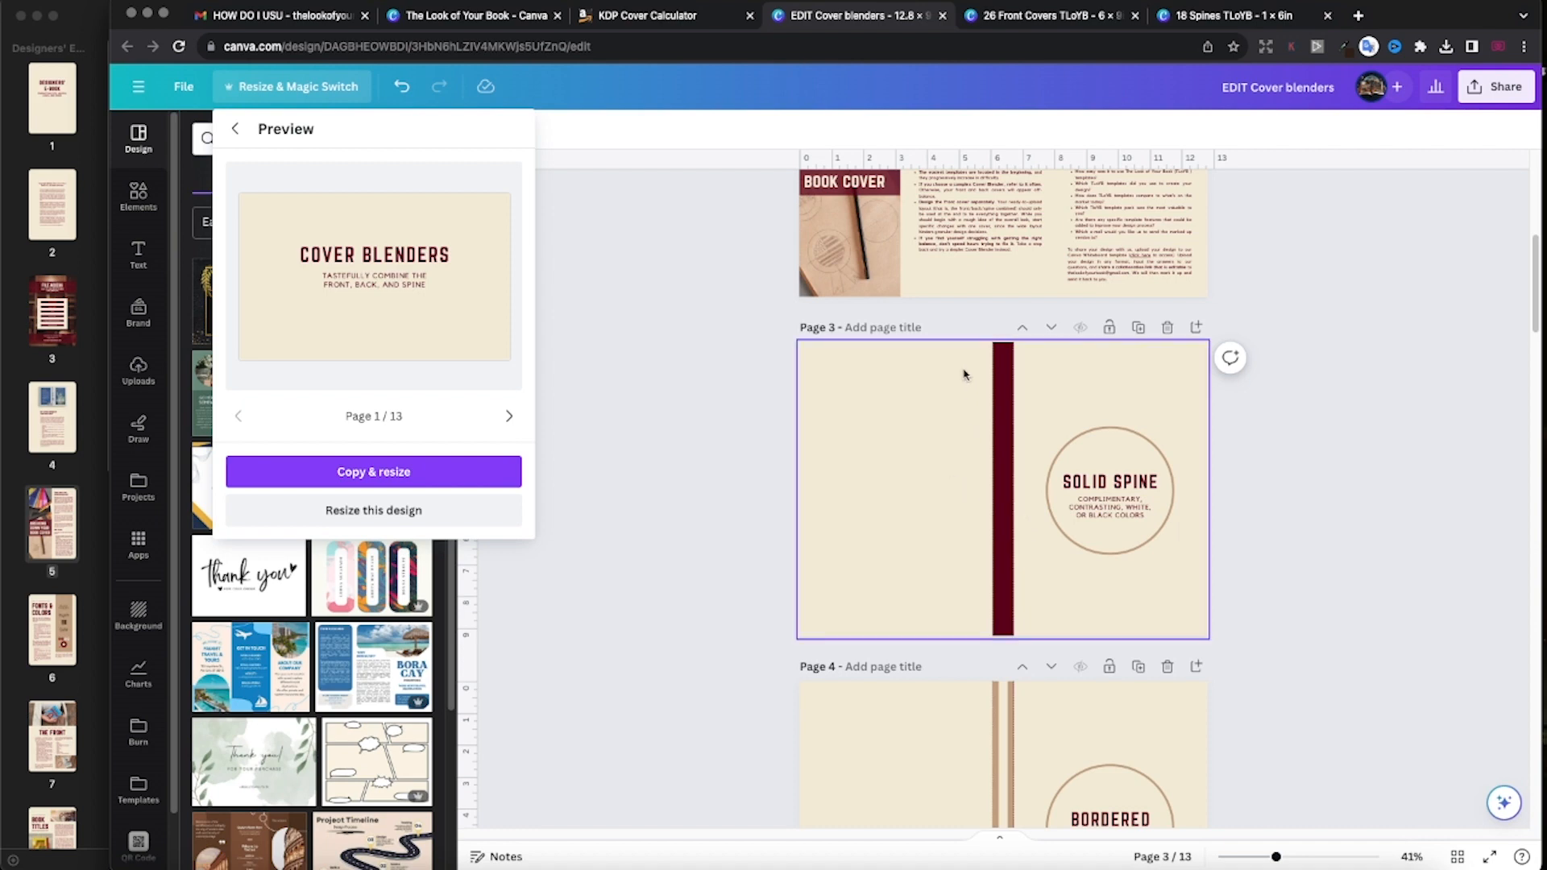
Step: Select the dark red spine bar on the Solid Spine page to inspect it
{"action": "left_click", "coordinate": [1007, 359]}
{"action": "mouse_move", "coordinate": [1007, 371]}
{"action": "left_mouse_down"}
{"action": "mouse_move", "coordinate": [978, 371]}
{"action": "mouse_move", "coordinate": [1002, 369]}
{"action": "left_mouse_up"}
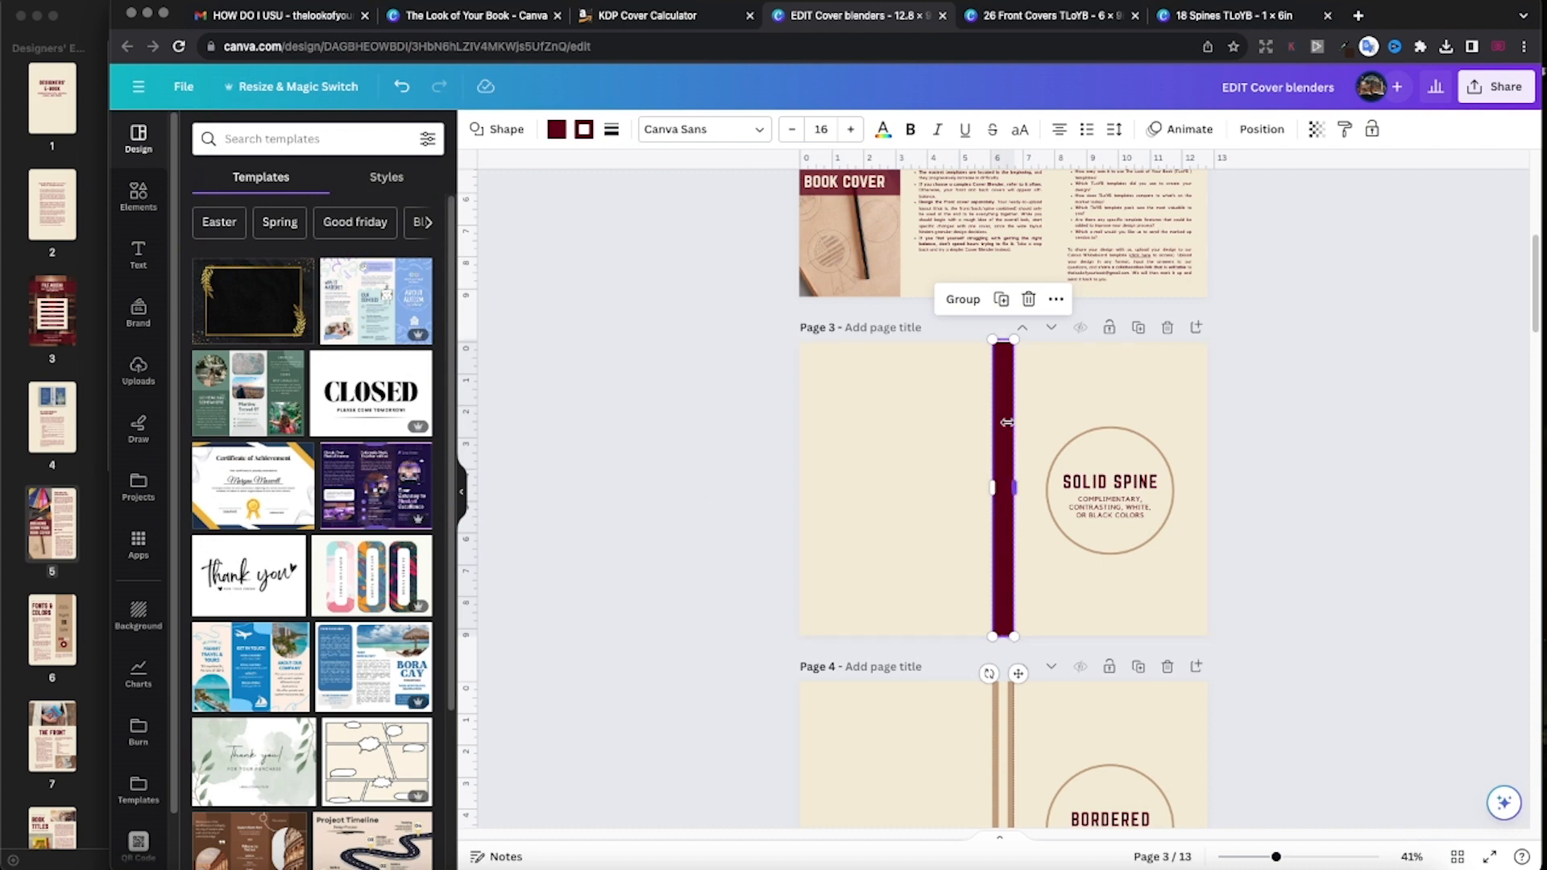
{"action": "left_click_drag", "start_coordinate": [1005, 421], "coordinate": [1005, 427]}
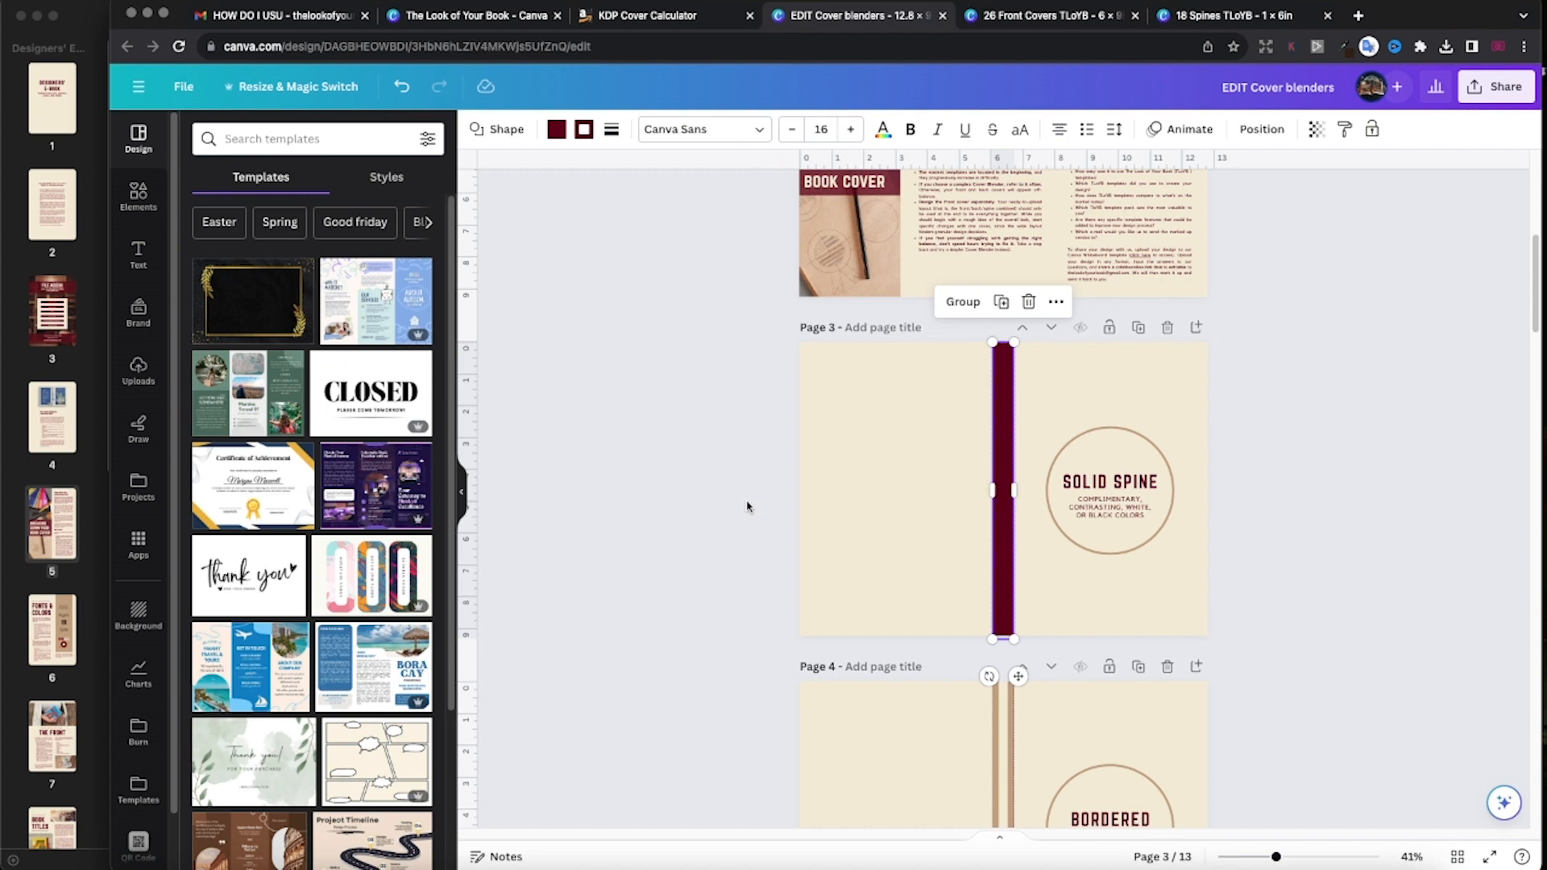
Step: Set up a custom resize of all pages with a width of 15 in and continue to the preview
{"action": "left_click", "coordinate": [260, 90]}
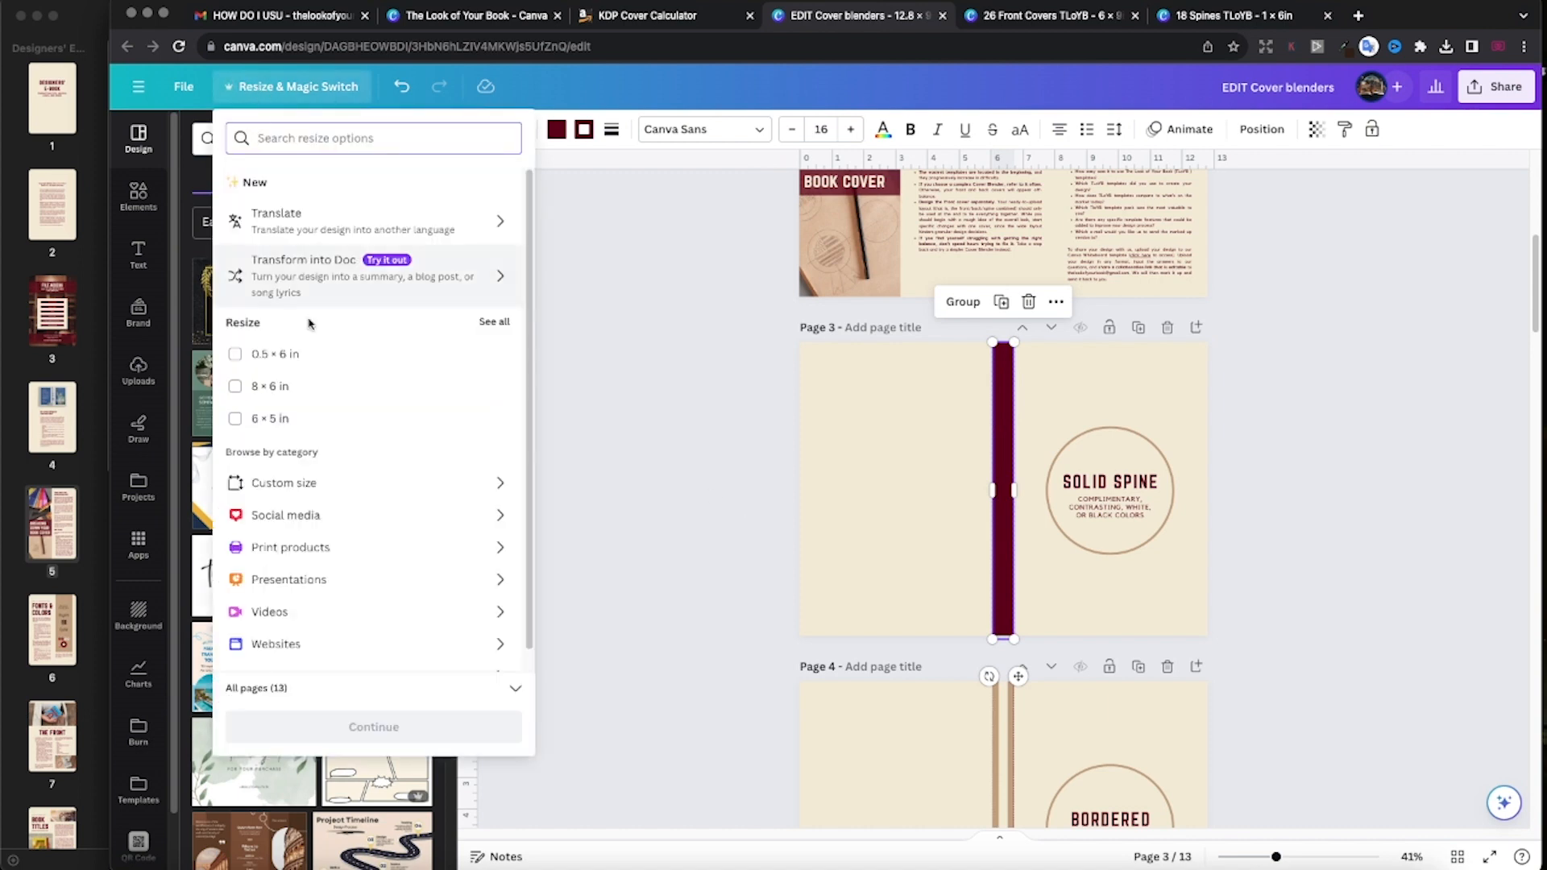
{"action": "left_click", "coordinate": [286, 485]}
{"action": "double_click", "coordinate": [276, 238]}
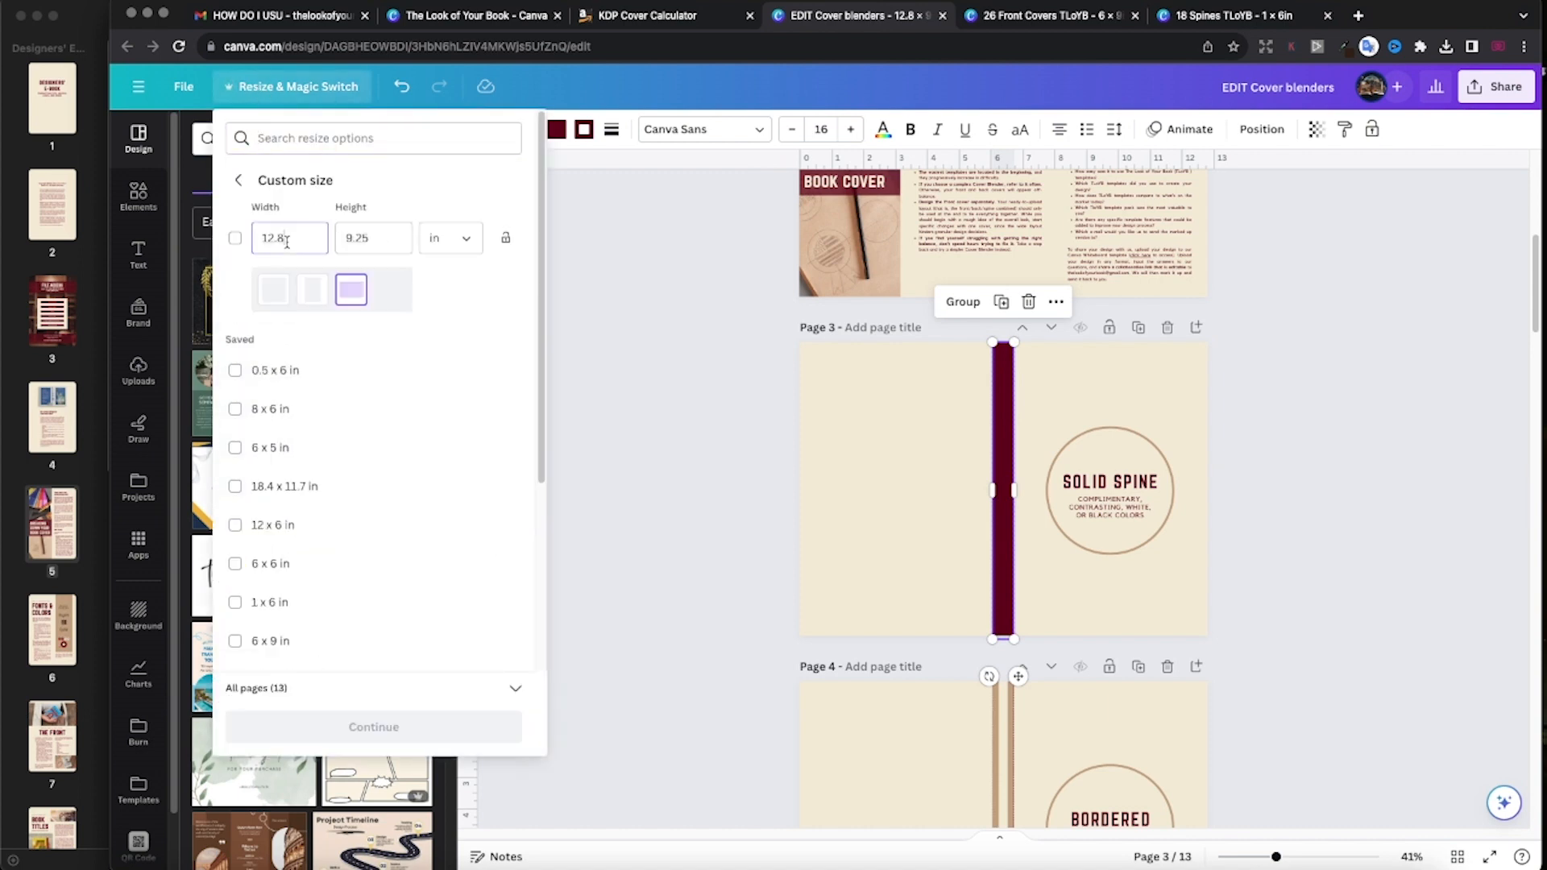
{"action": "type", "text": "15"}
{"action": "left_click", "coordinate": [434, 311]}
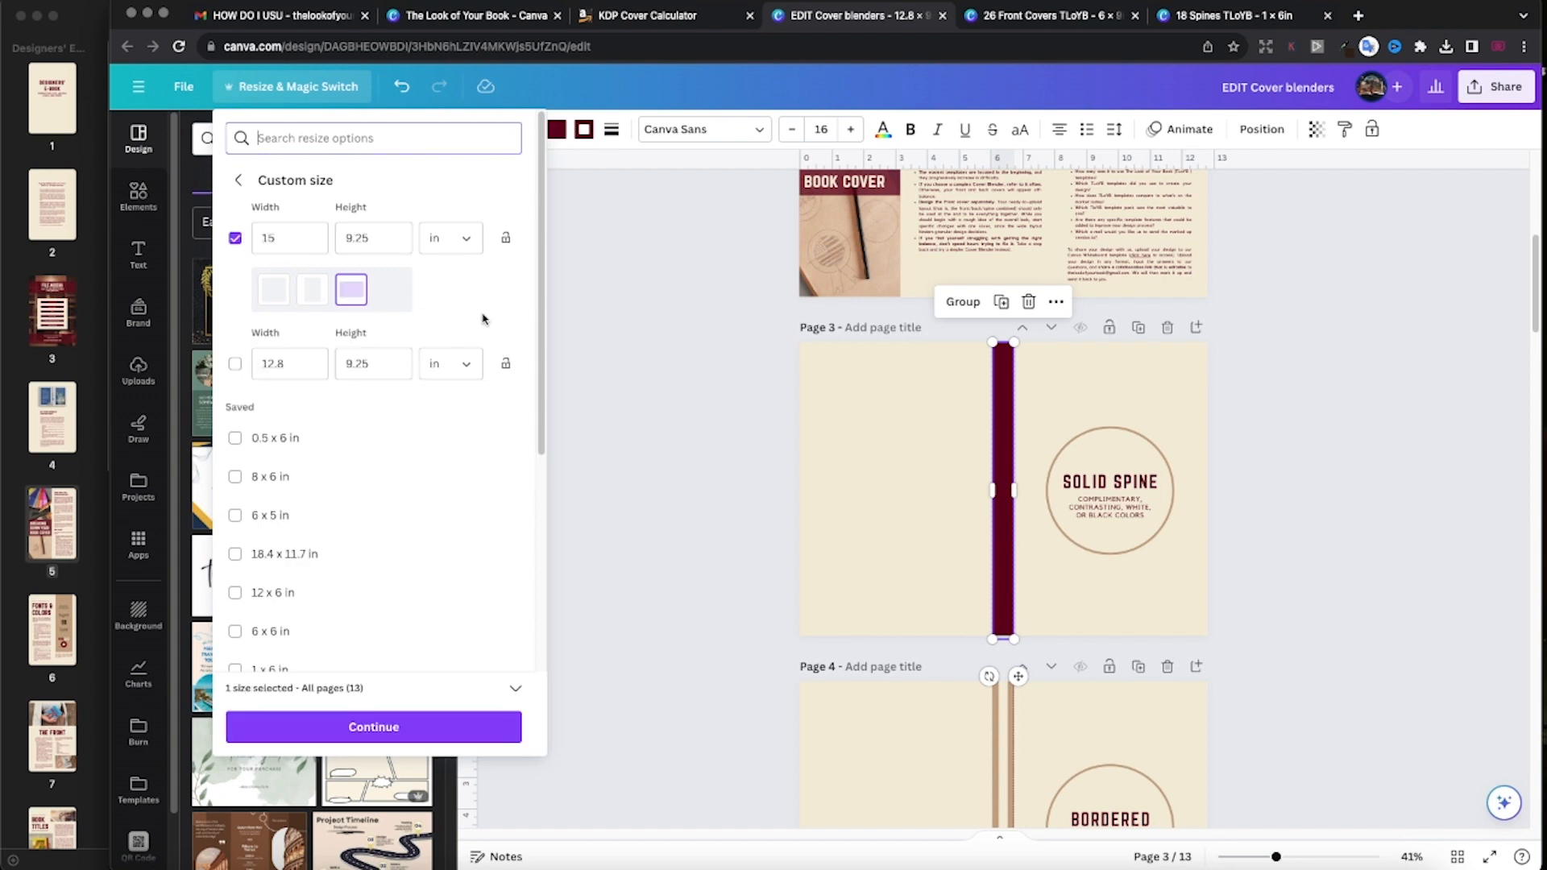
{"action": "left_click", "coordinate": [372, 727]}
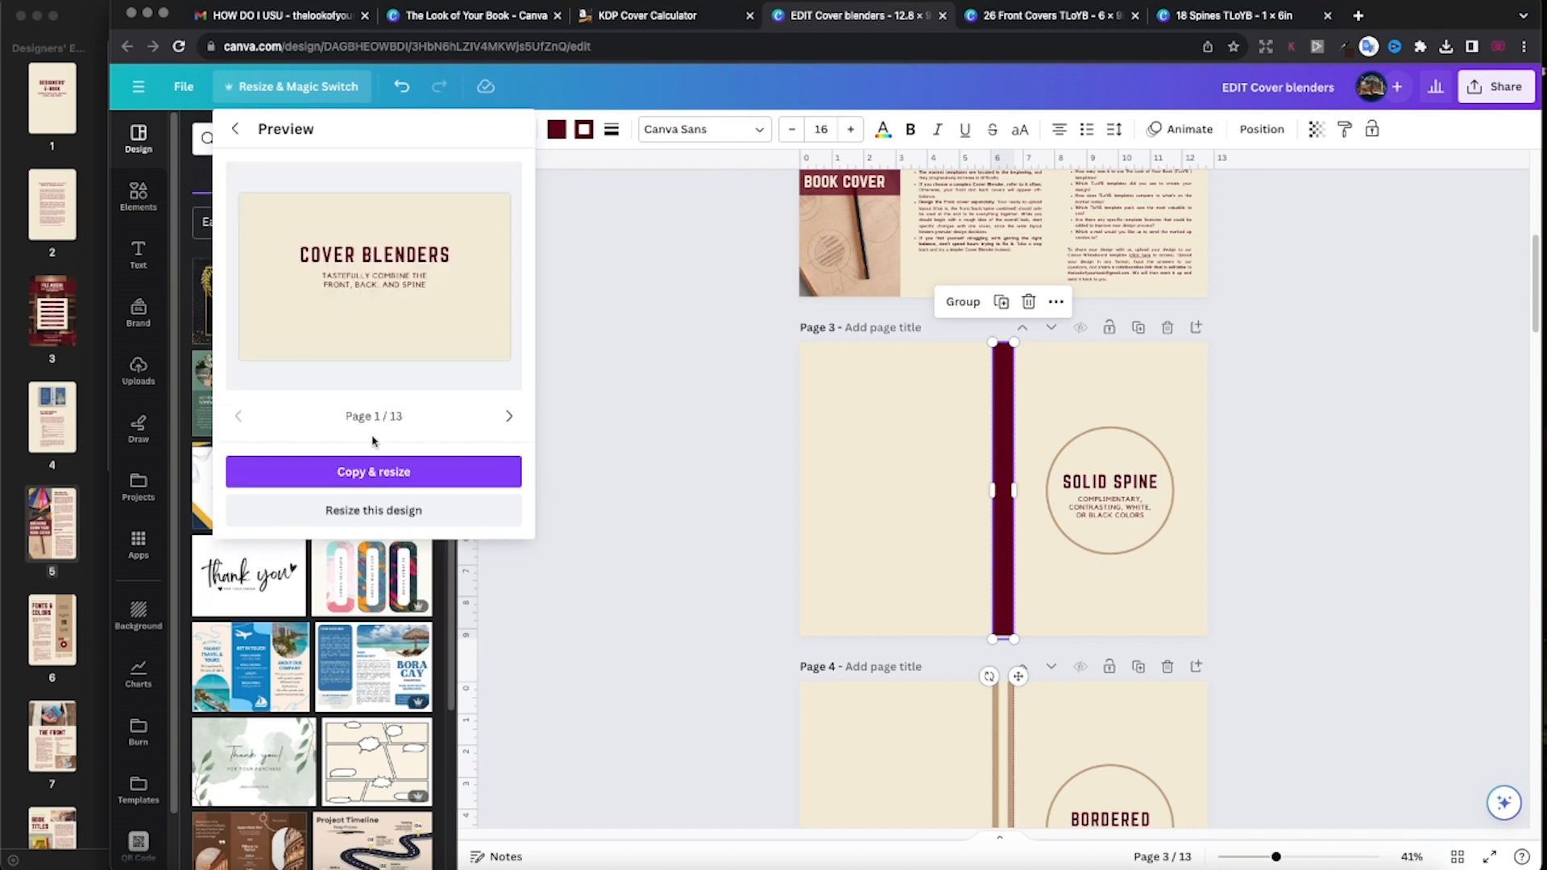
Step: Preview the resized pages up to page 6, create a resized copy of the design, and stay in the original
{"action": "left_click", "coordinate": [509, 416]}
{"action": "left_click", "coordinate": [508, 416]}
{"action": "left_click", "coordinate": [508, 416]}
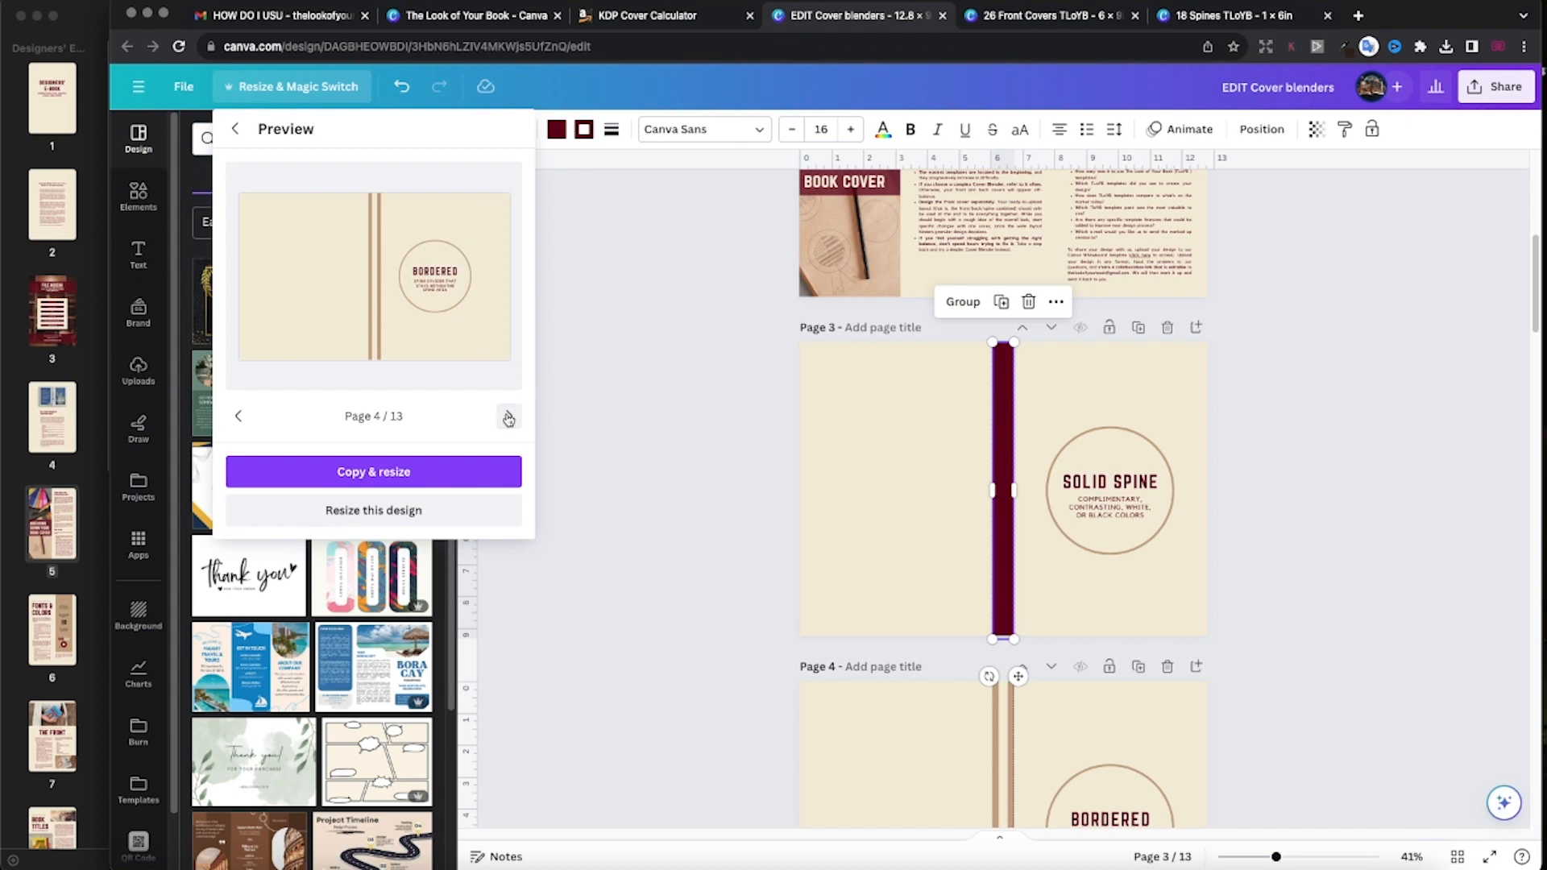
{"action": "left_click", "coordinate": [508, 417]}
{"action": "left_click", "coordinate": [509, 417]}
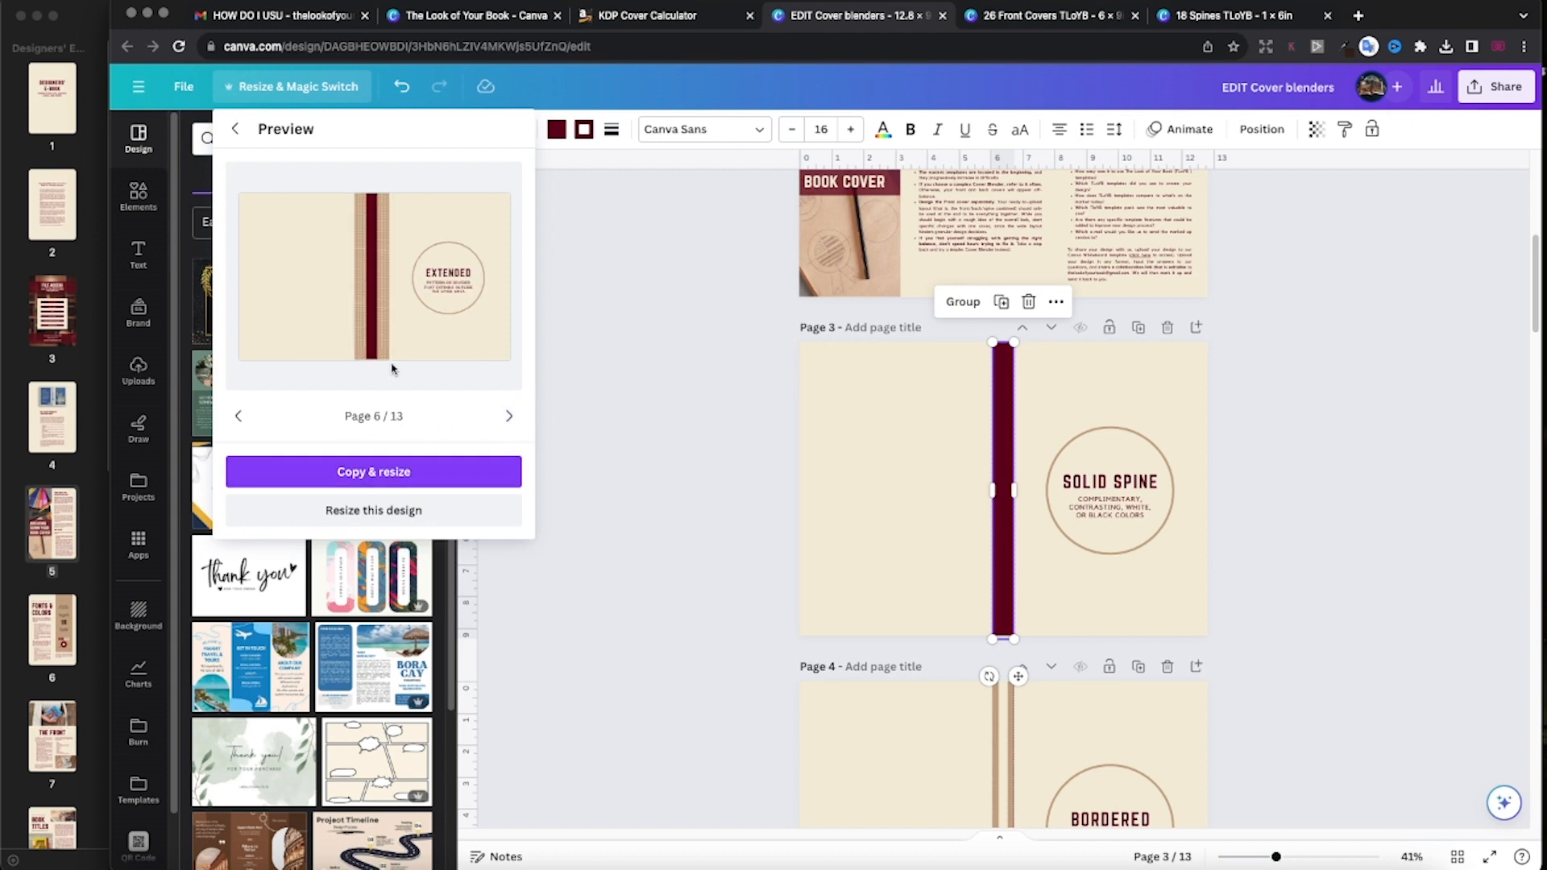
{"action": "left_click", "coordinate": [375, 474]}
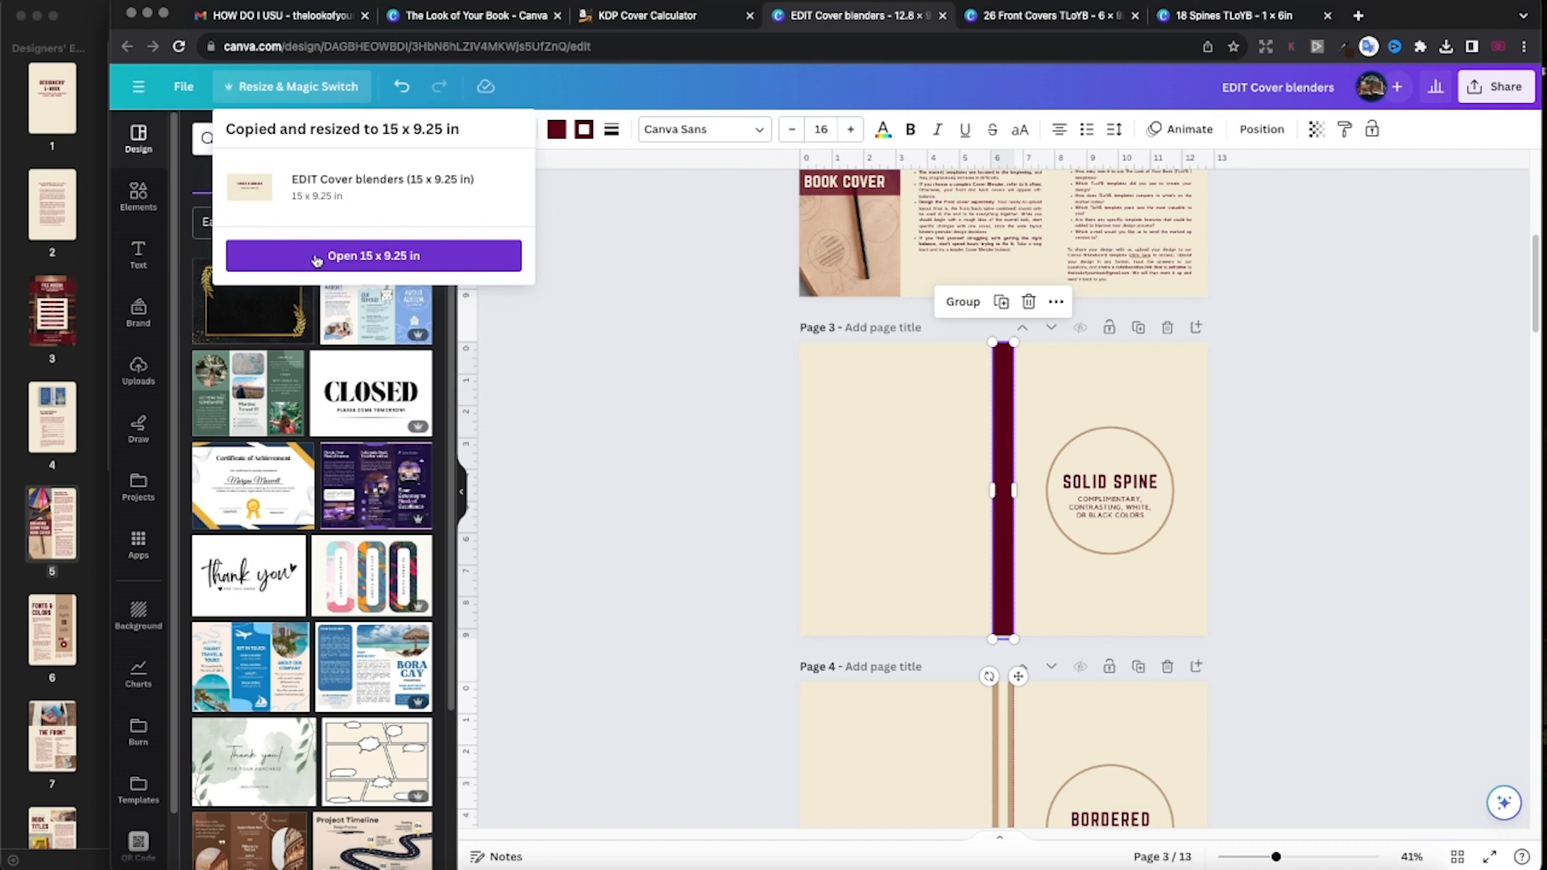
{"action": "left_click", "coordinate": [647, 538]}
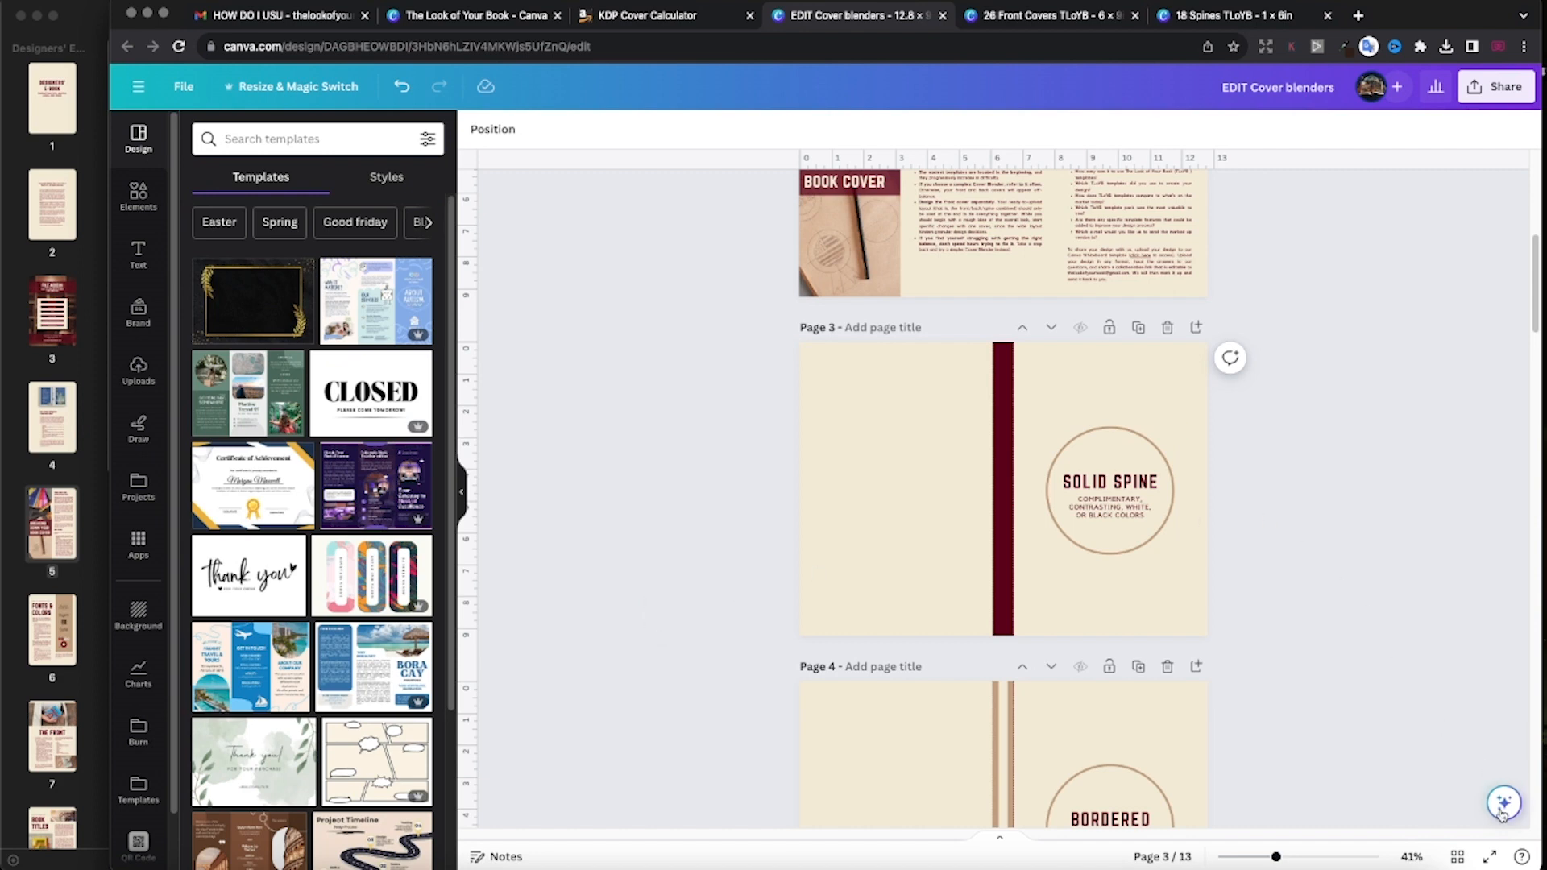
Step: Open the Bordered template from the page grid, go on to the Accented page, and select its diamond accent
{"action": "left_click", "coordinate": [1458, 857]}
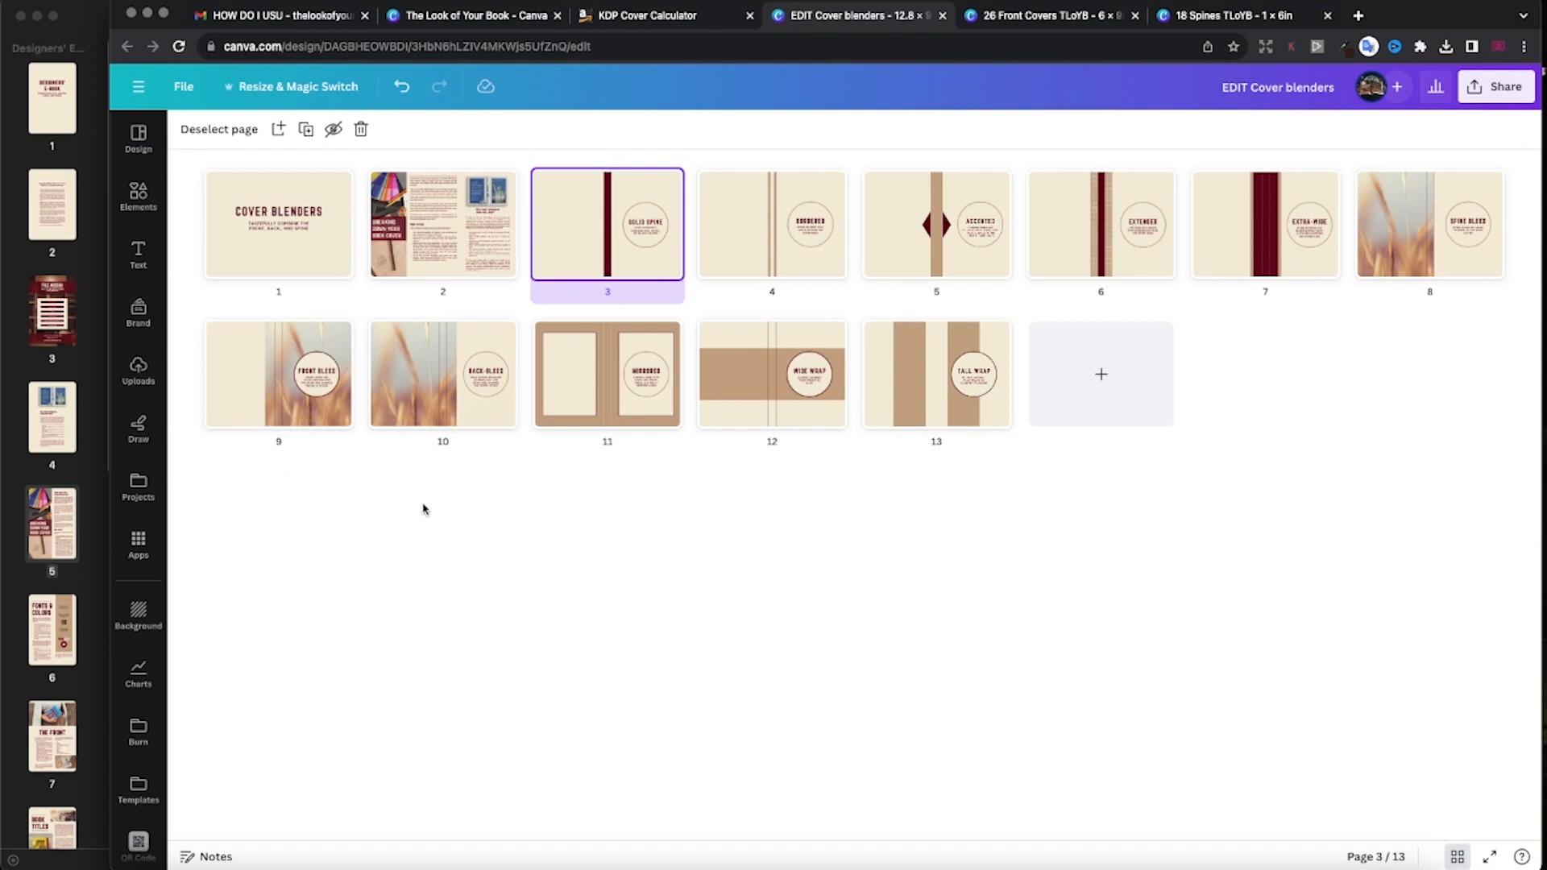
{"action": "double_click", "coordinate": [791, 245]}
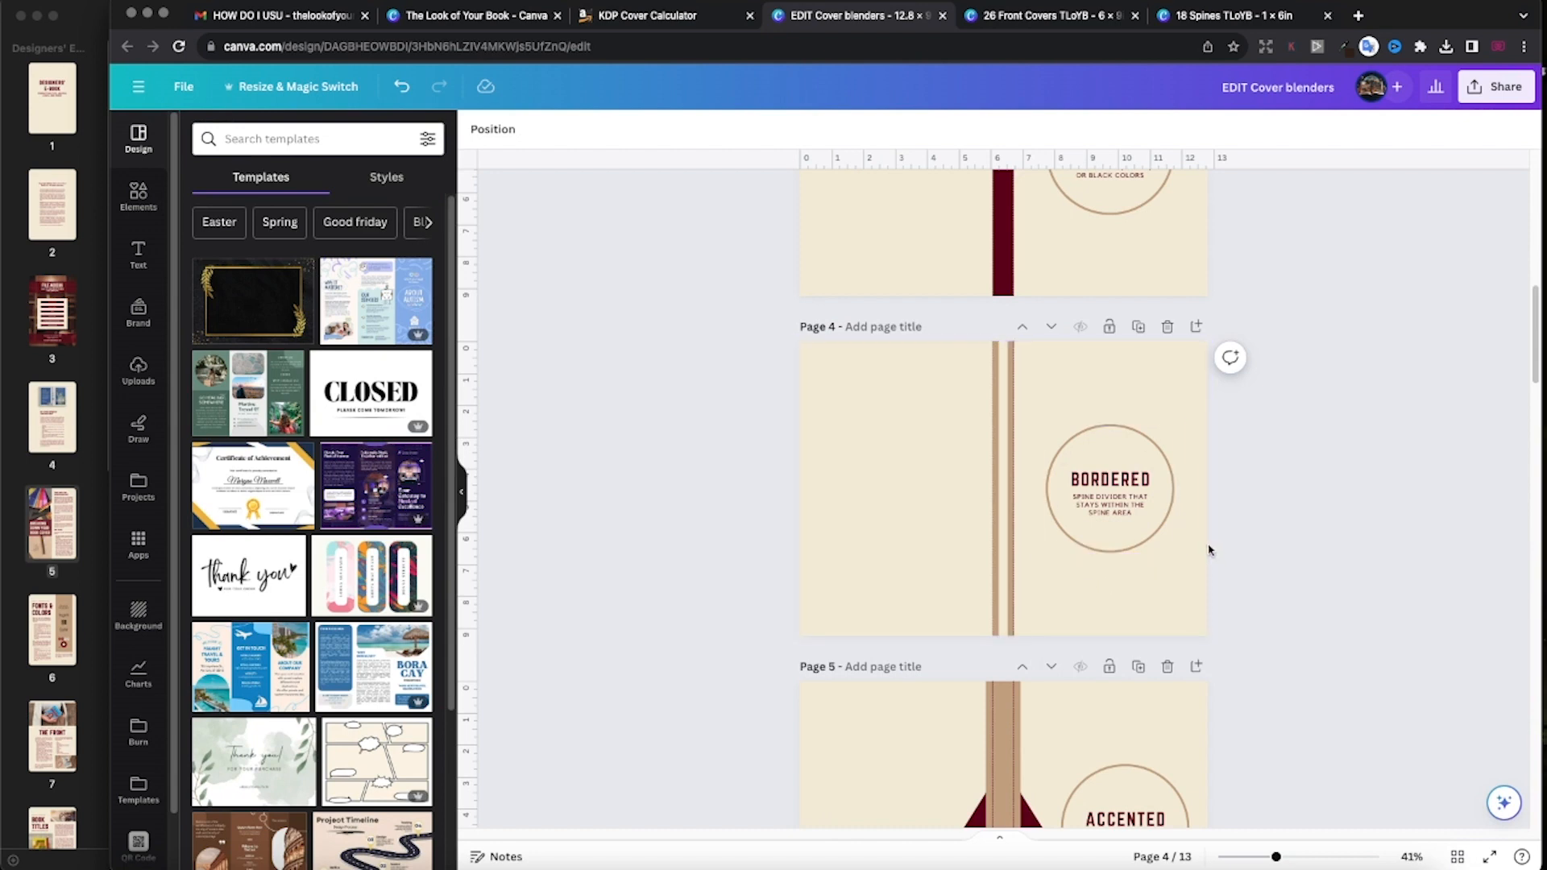
{"action": "scroll", "coordinate": [1209, 548], "scroll_direction": "down", "scroll_amount": 3}
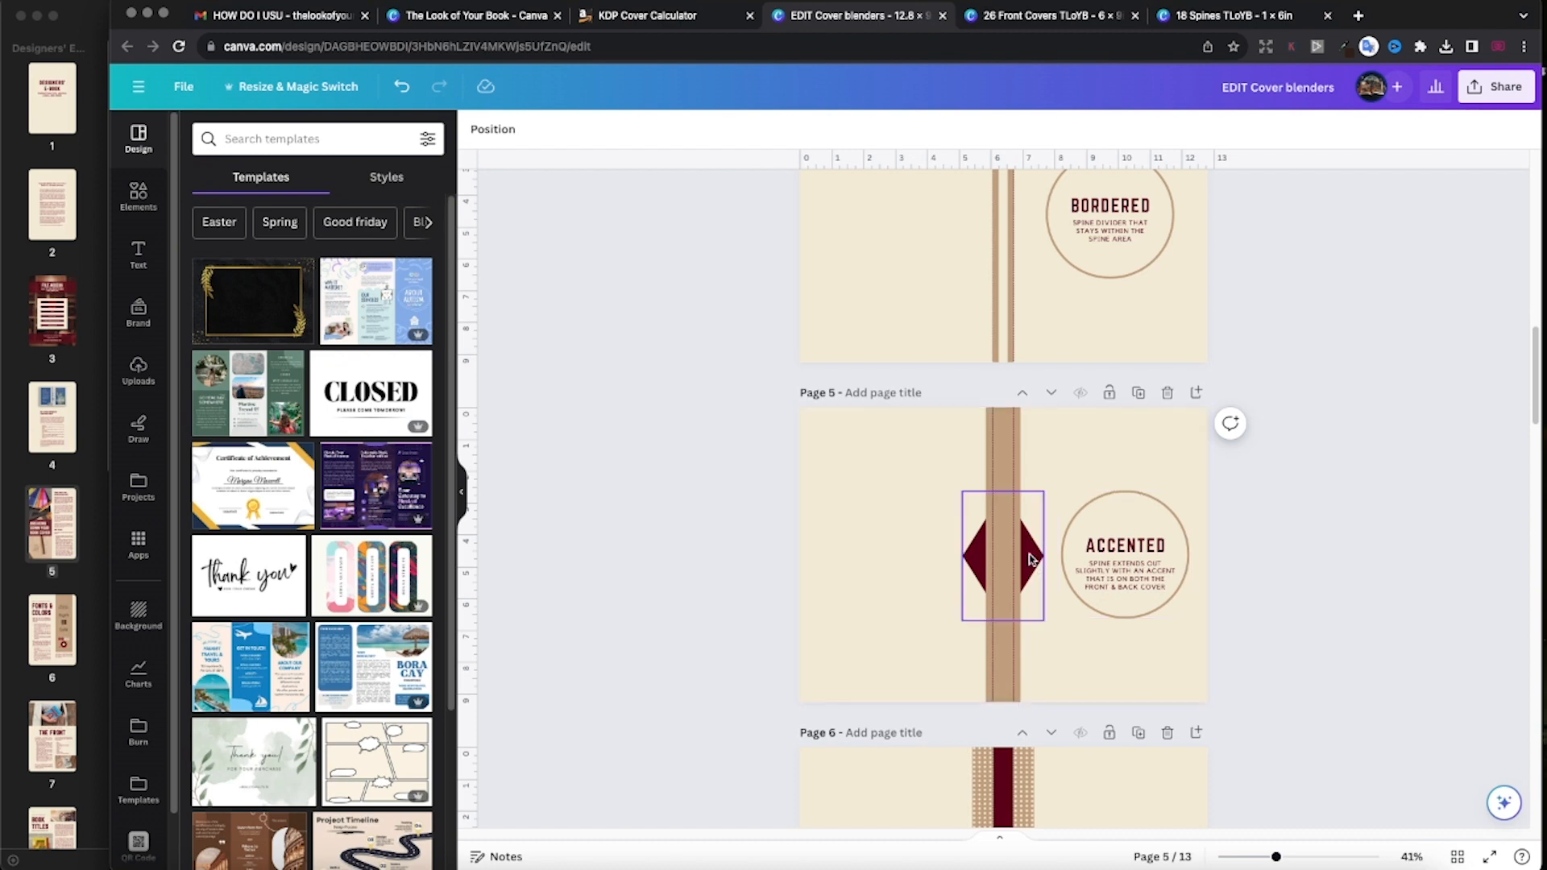
{"action": "mouse_move", "coordinate": [1032, 556]}
{"action": "left_mouse_down"}
{"action": "mouse_move", "coordinate": [1062, 560]}
{"action": "mouse_move", "coordinate": [1030, 559]}
{"action": "left_mouse_up"}
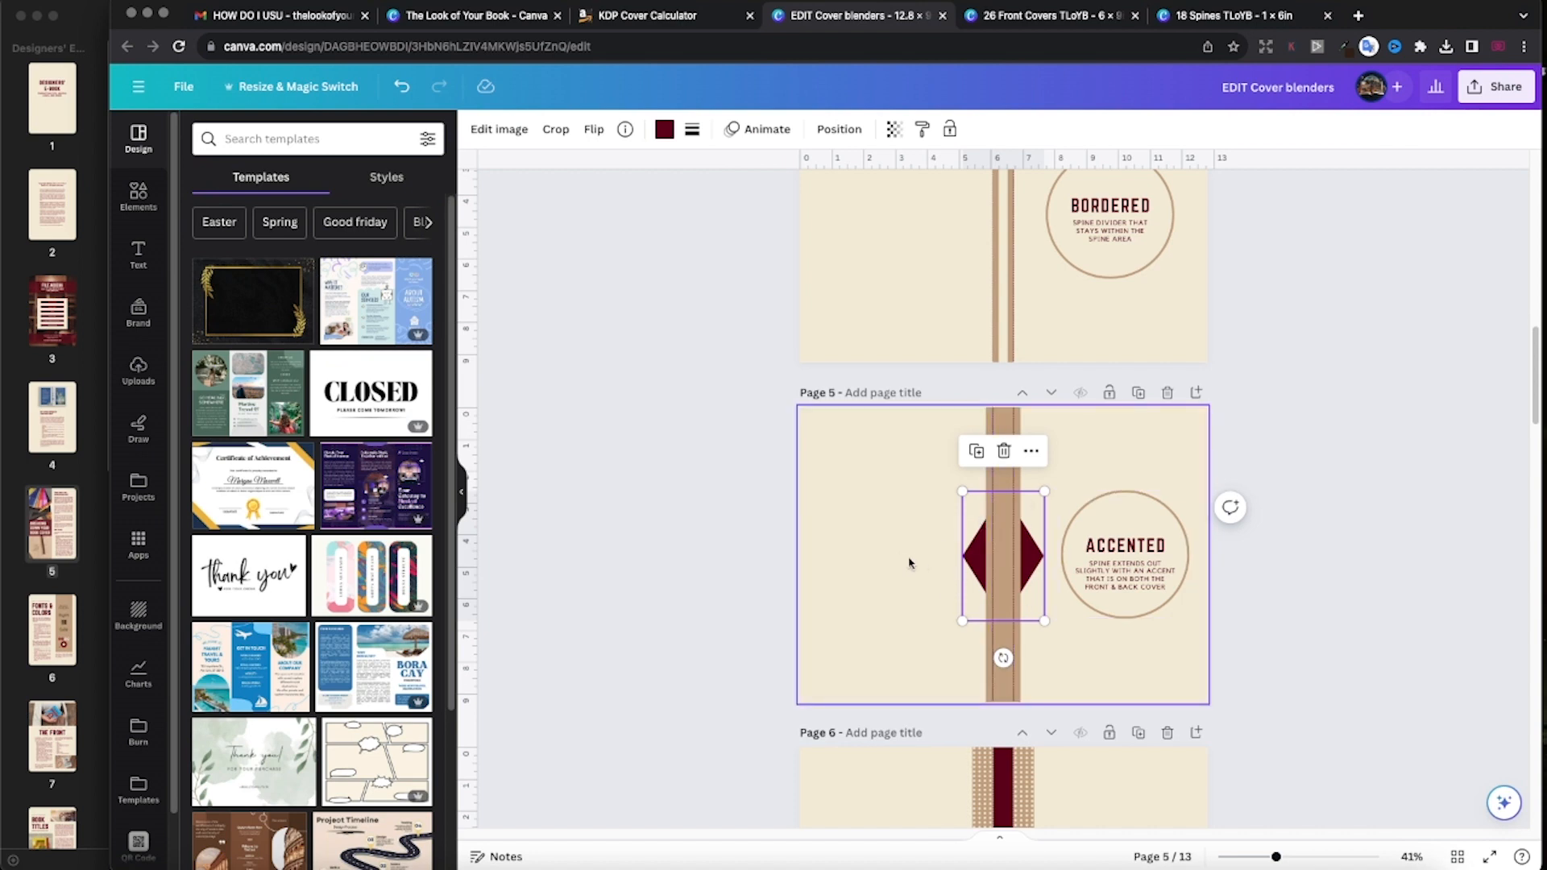
Step: View the Extended template on page 6 and open the search for design elements
{"action": "scroll", "coordinate": [1096, 651], "scroll_direction": "down", "scroll_amount": 4}
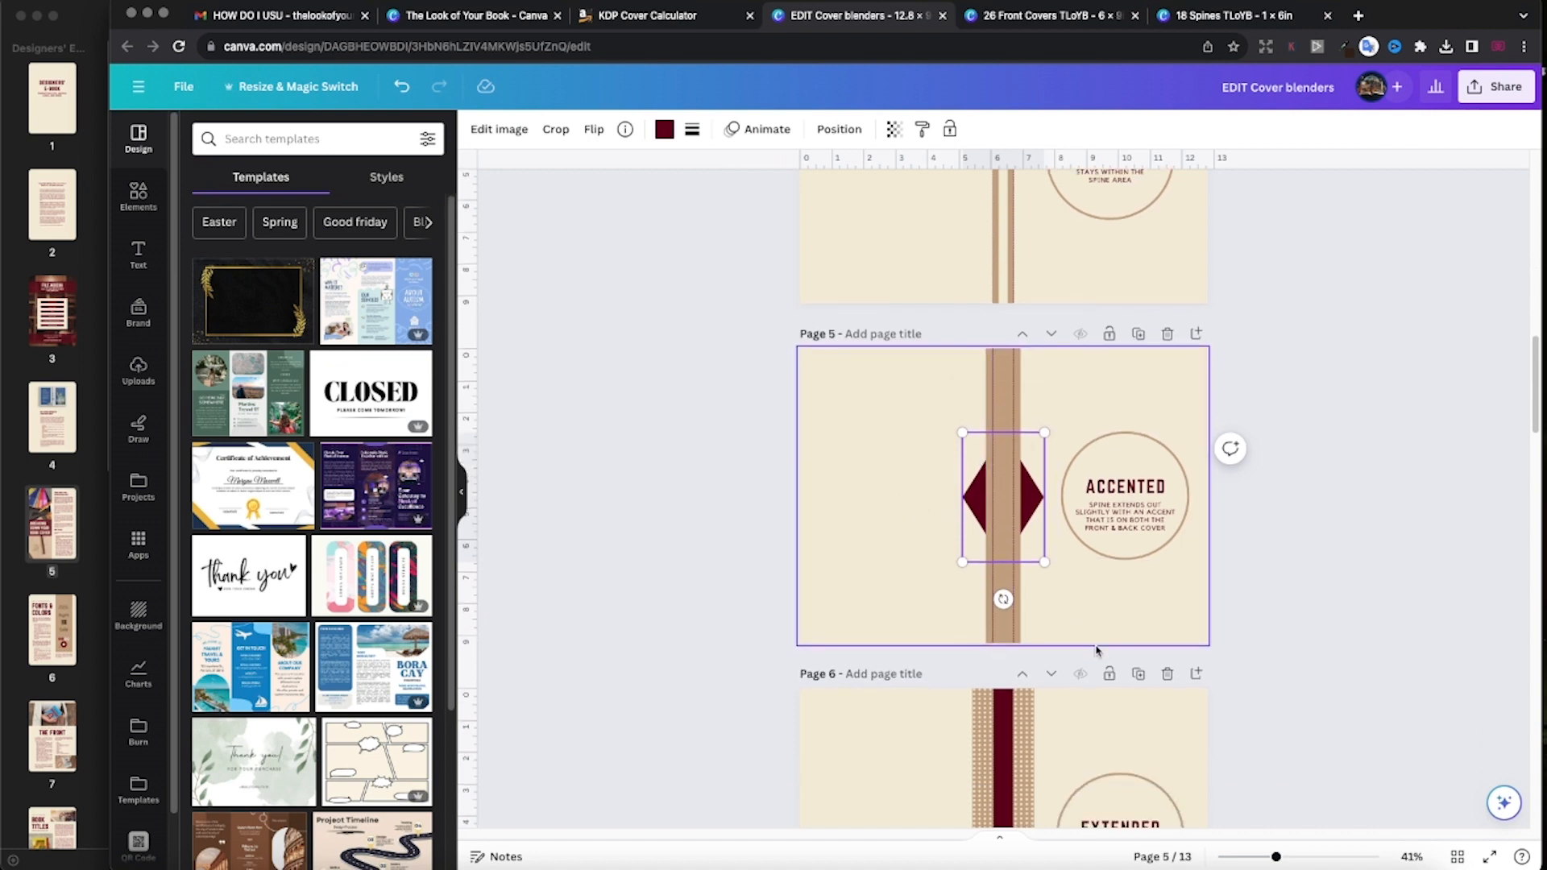
{"action": "scroll", "coordinate": [943, 604], "scroll_direction": "down", "scroll_amount": 1}
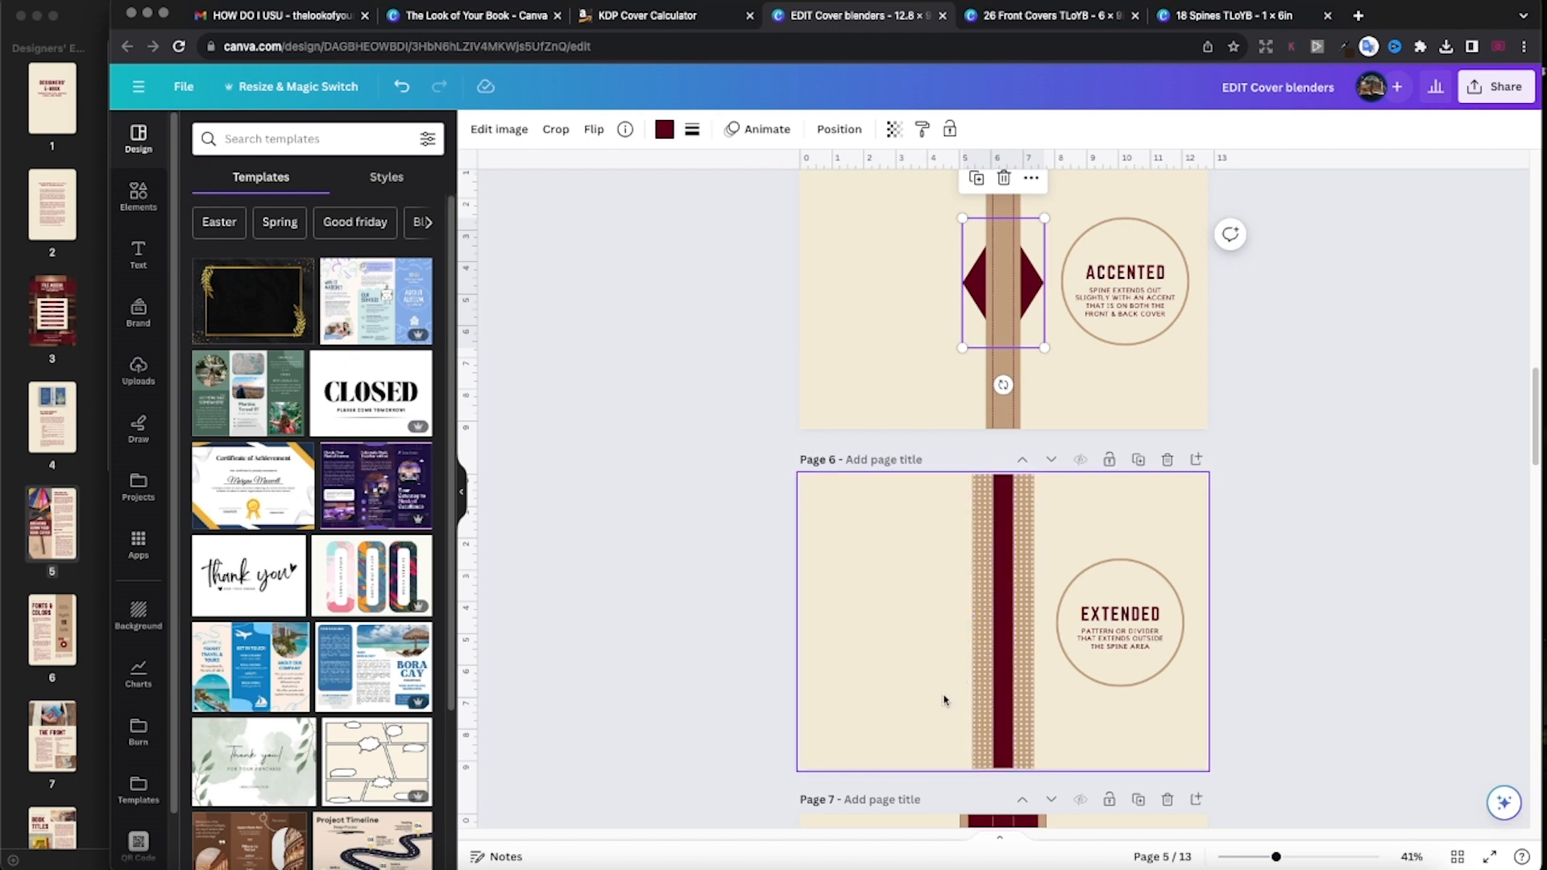
{"action": "left_click", "coordinate": [137, 205]}
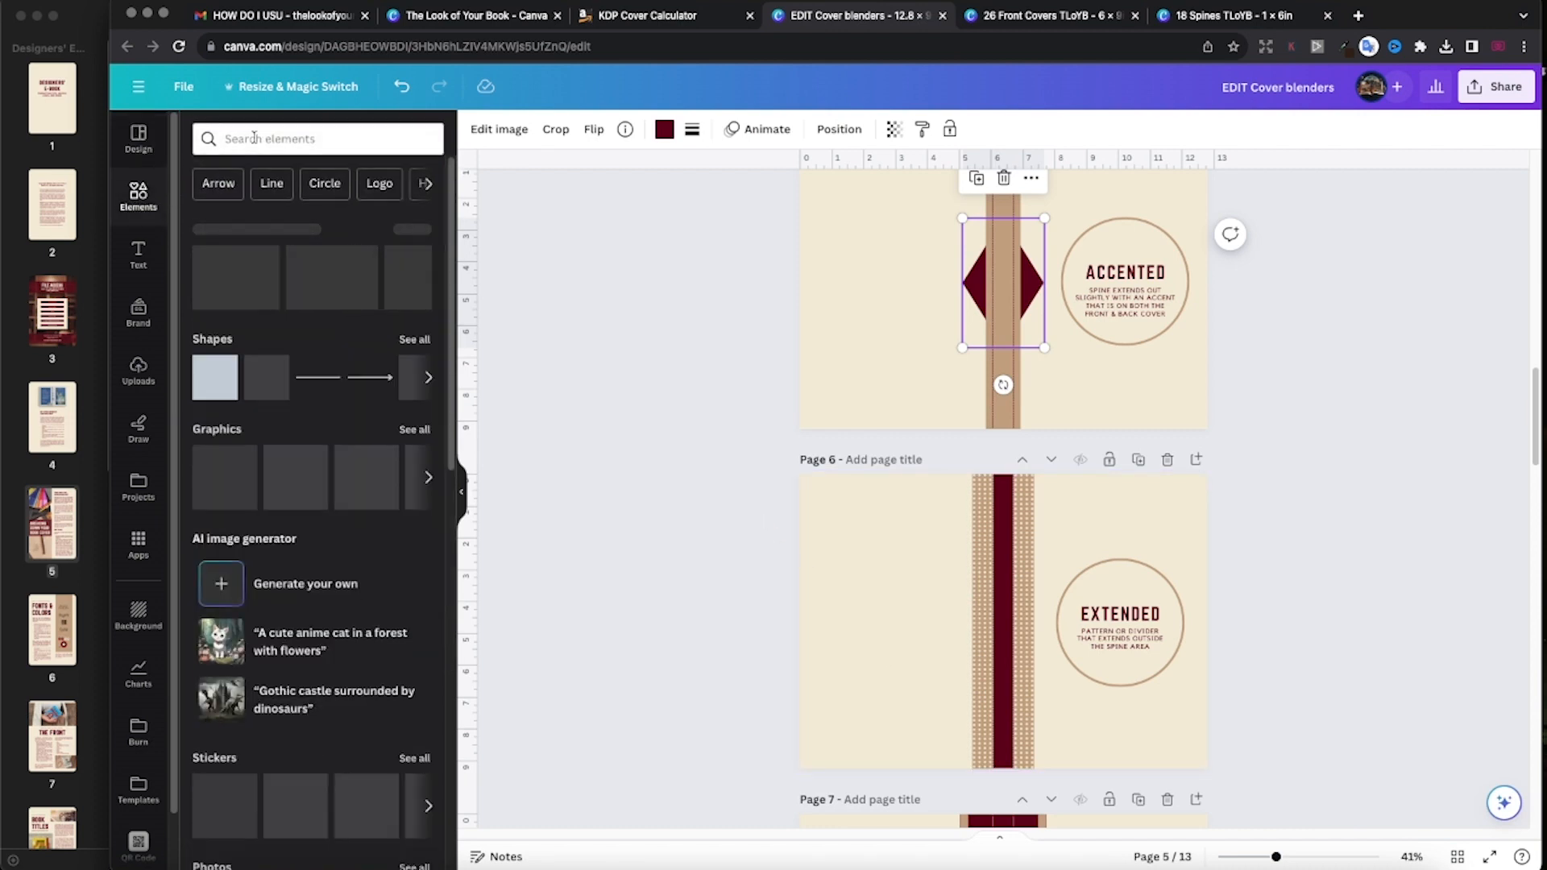
{"action": "left_click", "coordinate": [254, 139]}
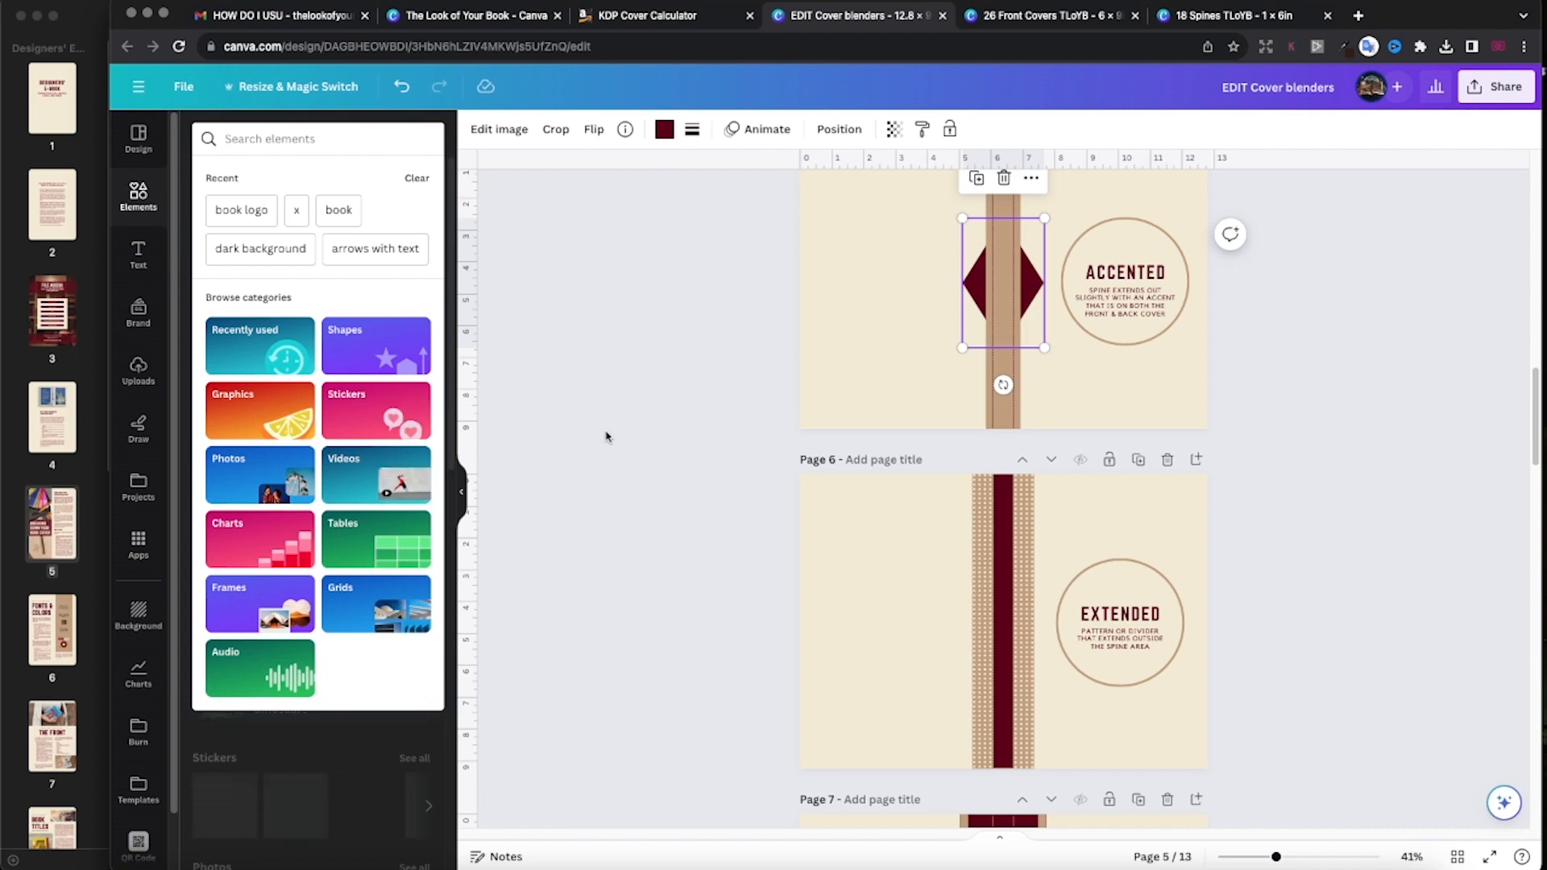
Step: Go to the Extra-Wide template on page 7 and select the tan strip along the spine's left edge
{"action": "scroll", "coordinate": [606, 436], "scroll_direction": "down", "scroll_amount": 5}
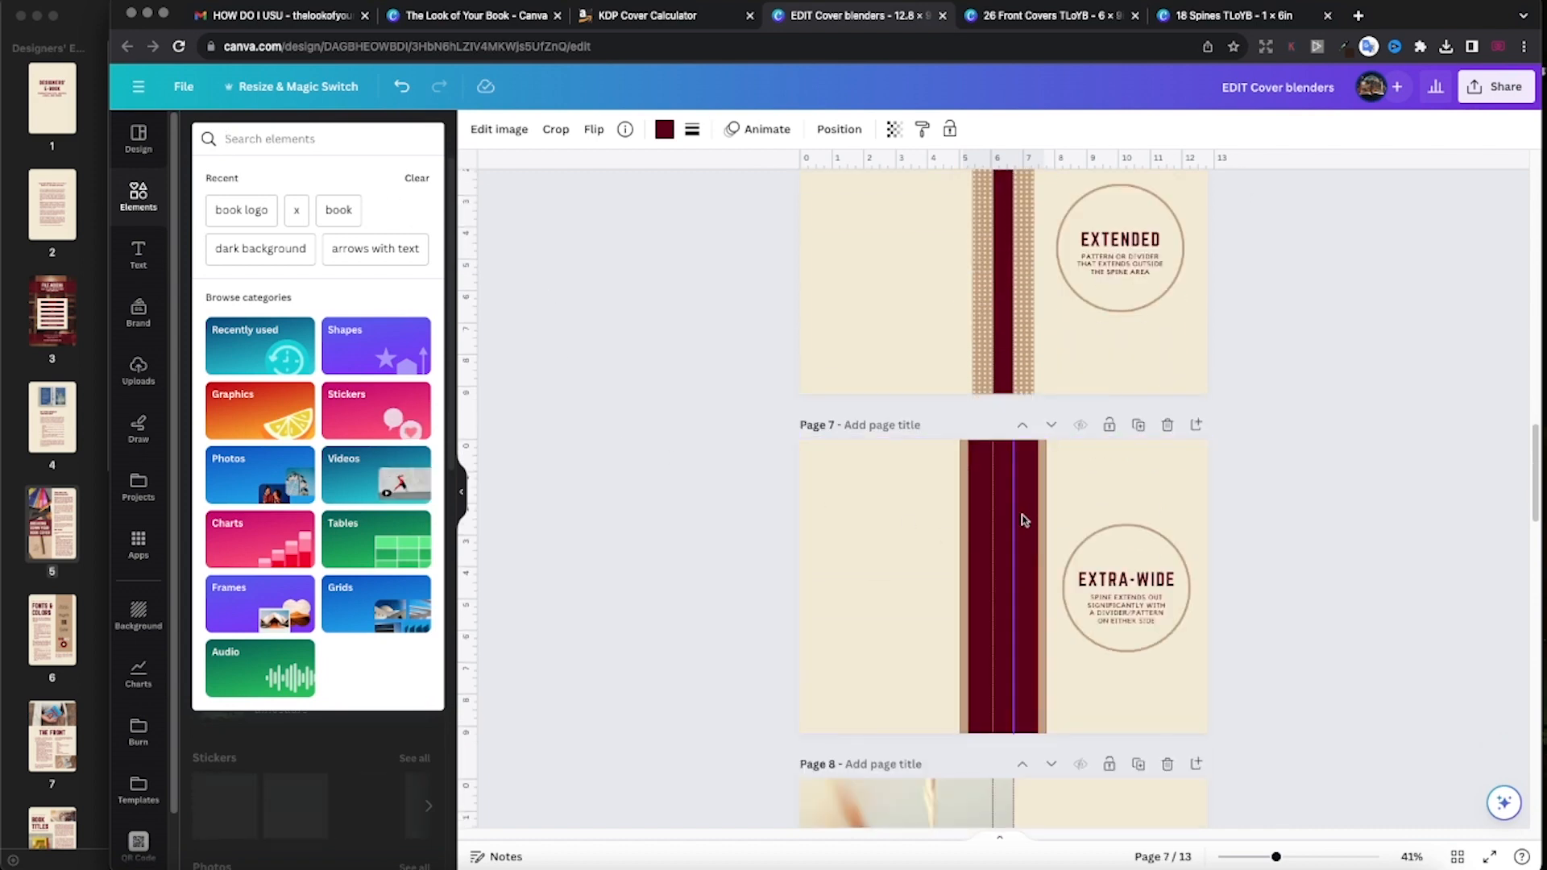
{"action": "left_click", "coordinate": [964, 533]}
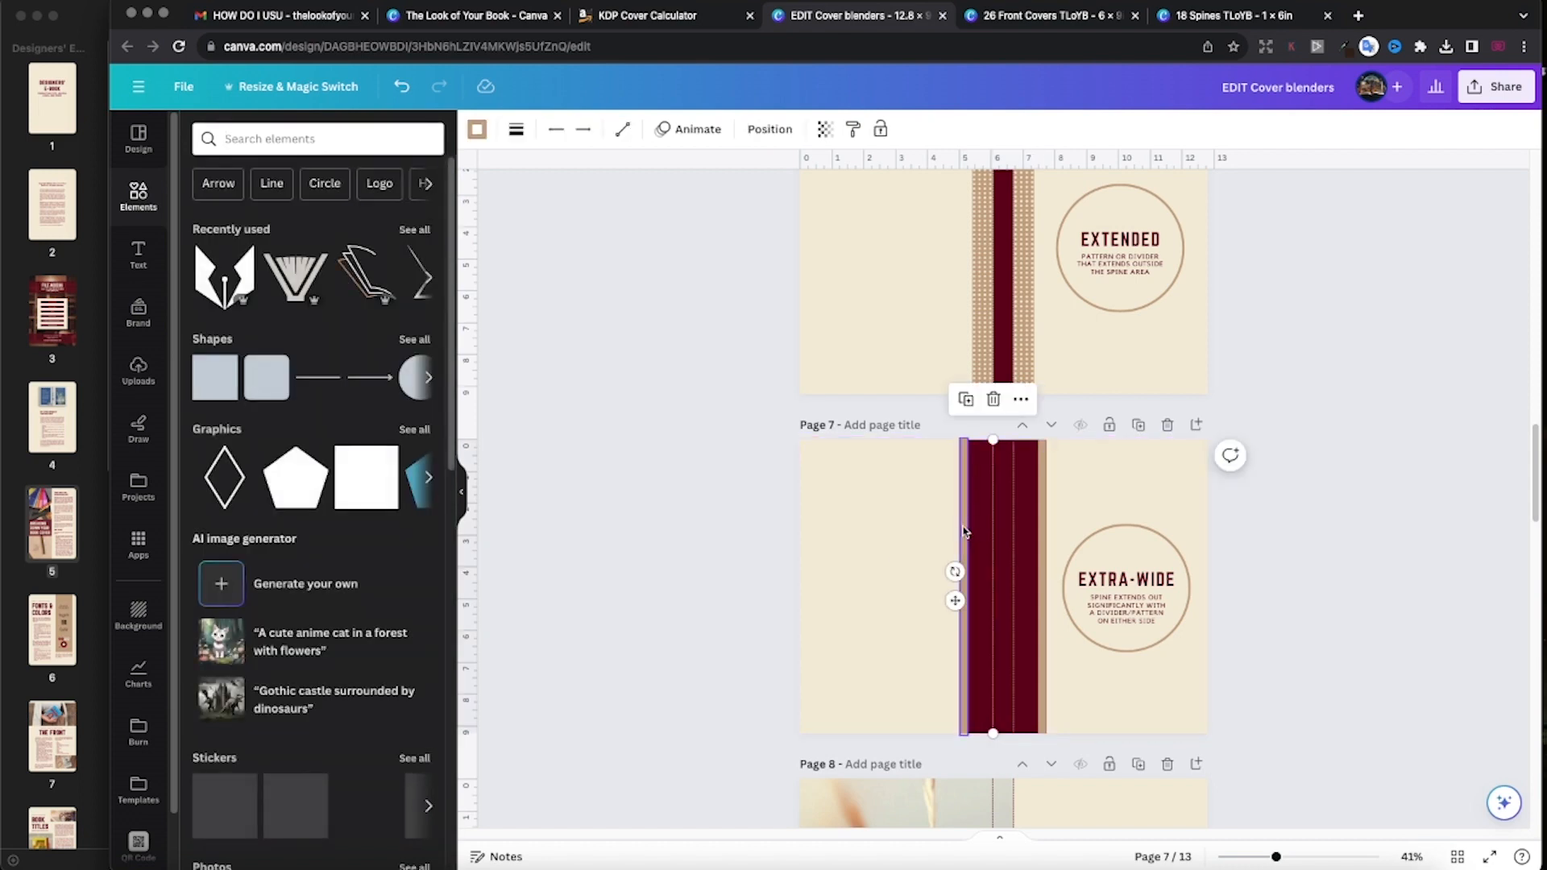
{"action": "left_click", "coordinate": [964, 532]}
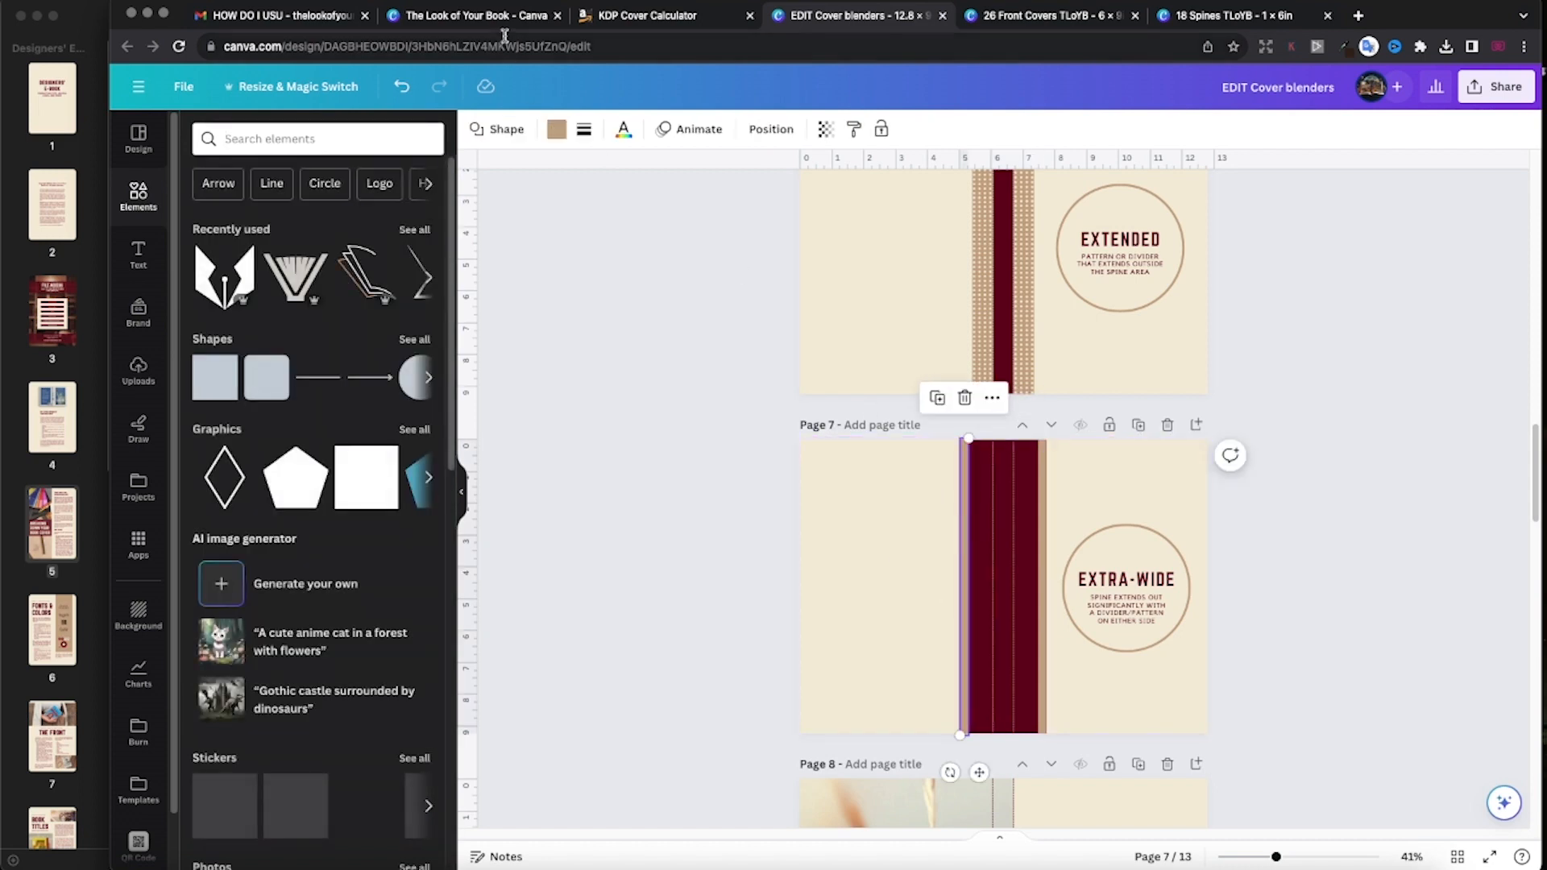
Step: View the colour options for the tan strip and browse the 25 Color Palettes design as a page grid
{"action": "left_click", "coordinate": [557, 129]}
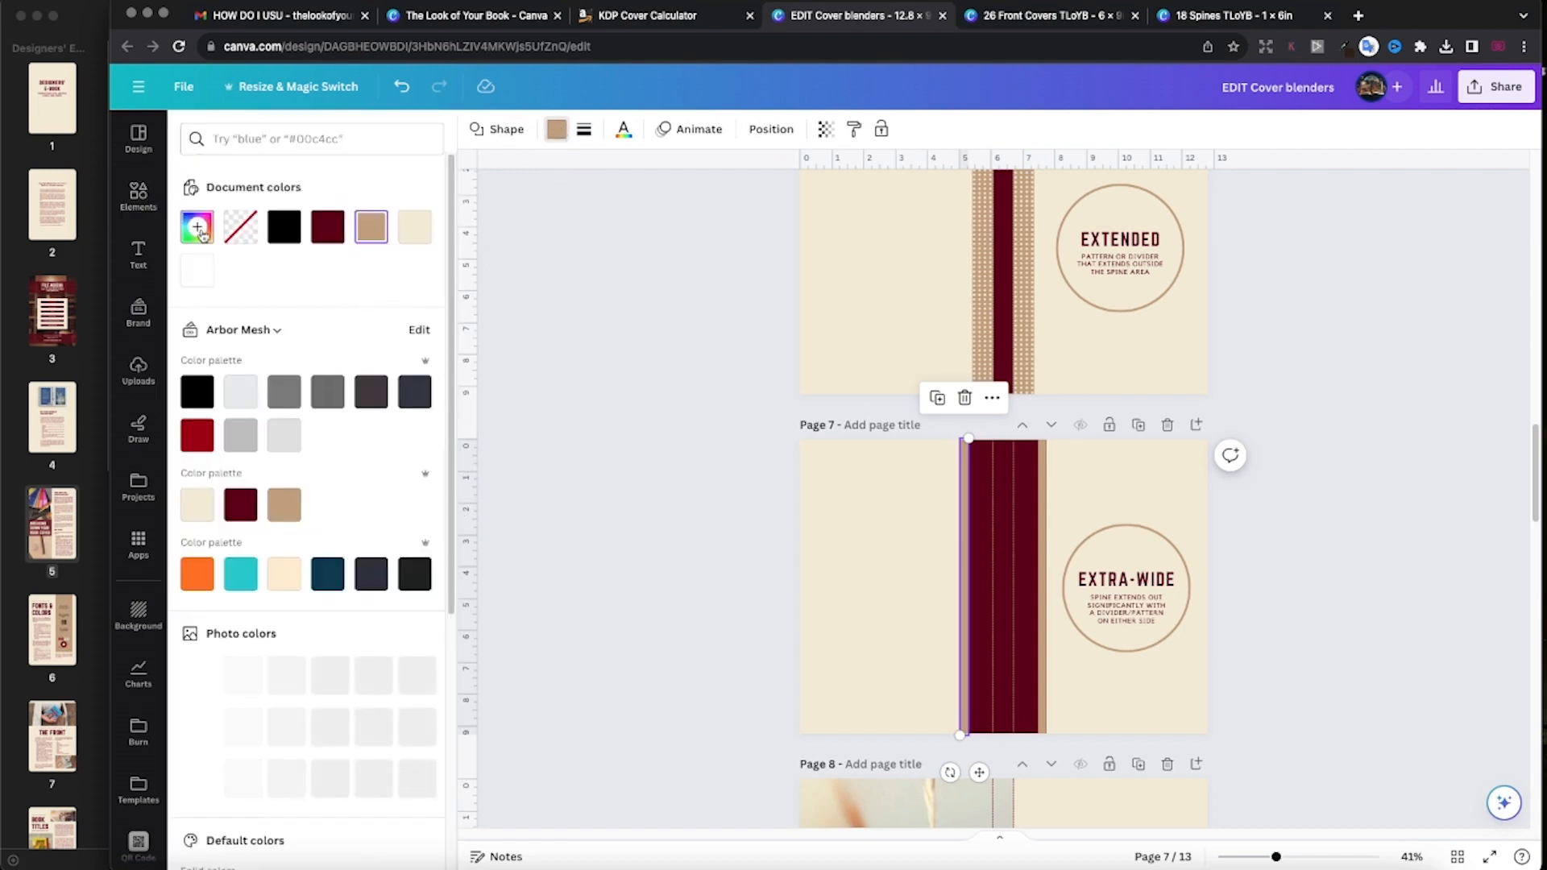
{"action": "scroll", "coordinate": [290, 274], "scroll_direction": "down", "scroll_amount": 3}
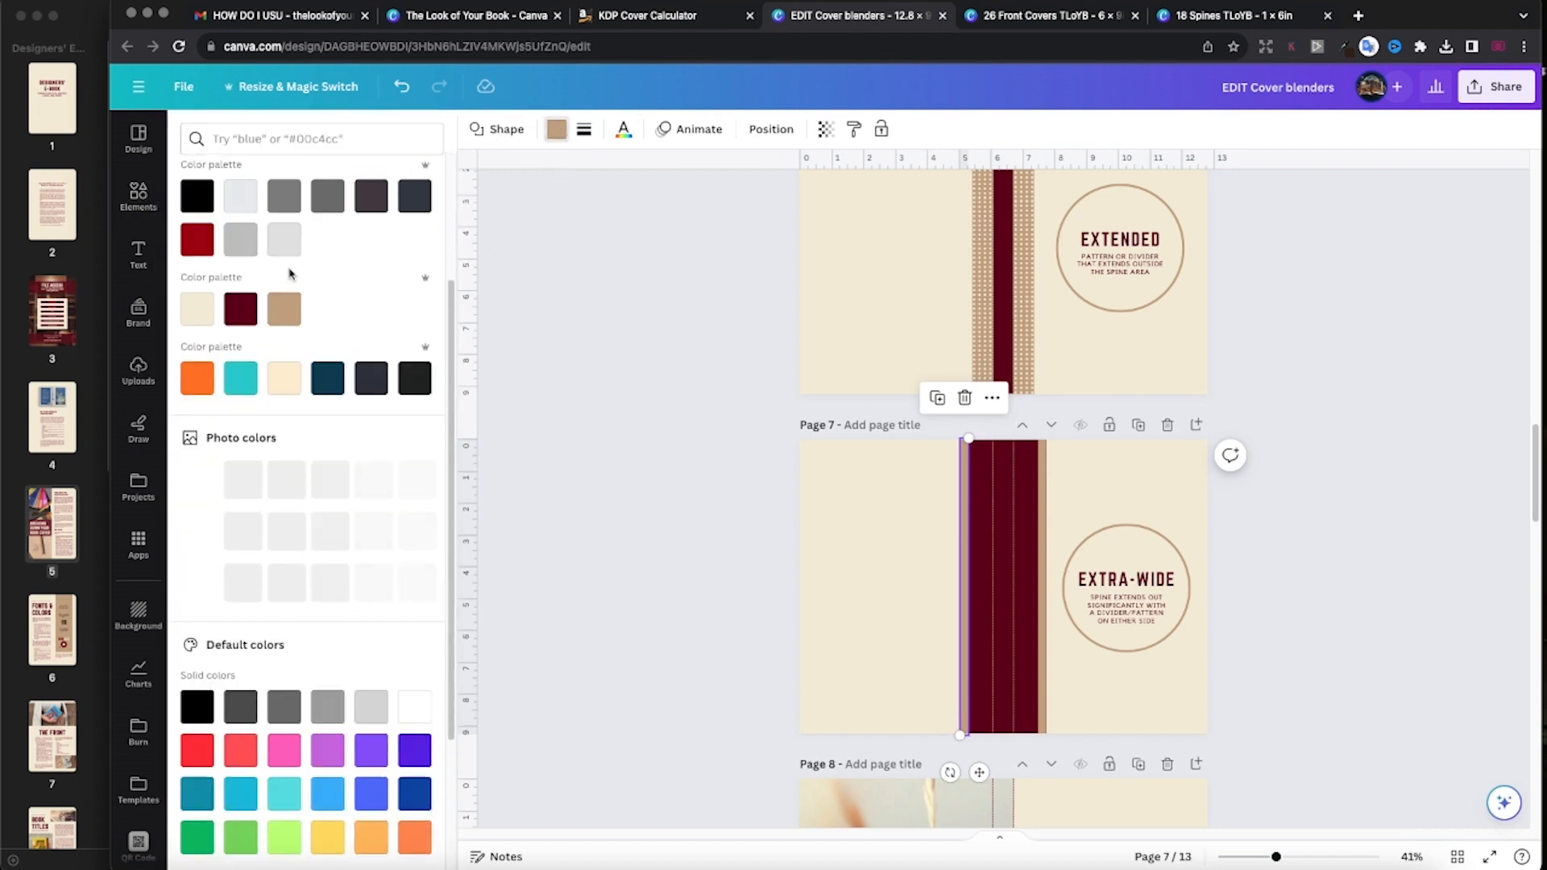
{"action": "scroll", "coordinate": [359, 279], "scroll_direction": "up", "scroll_amount": 3}
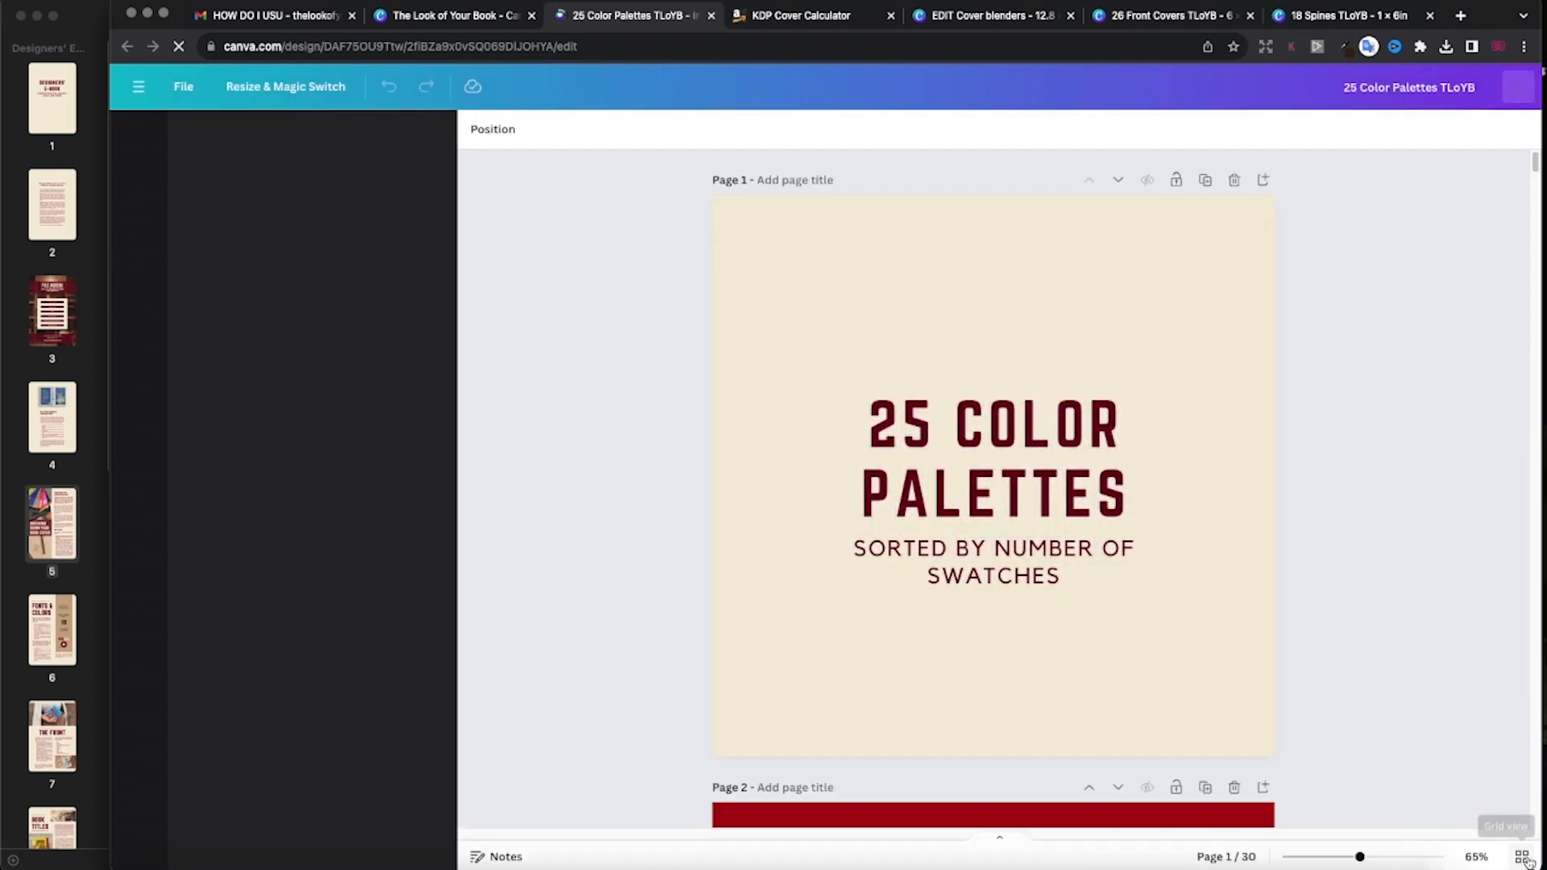
{"action": "left_click", "coordinate": [1523, 858]}
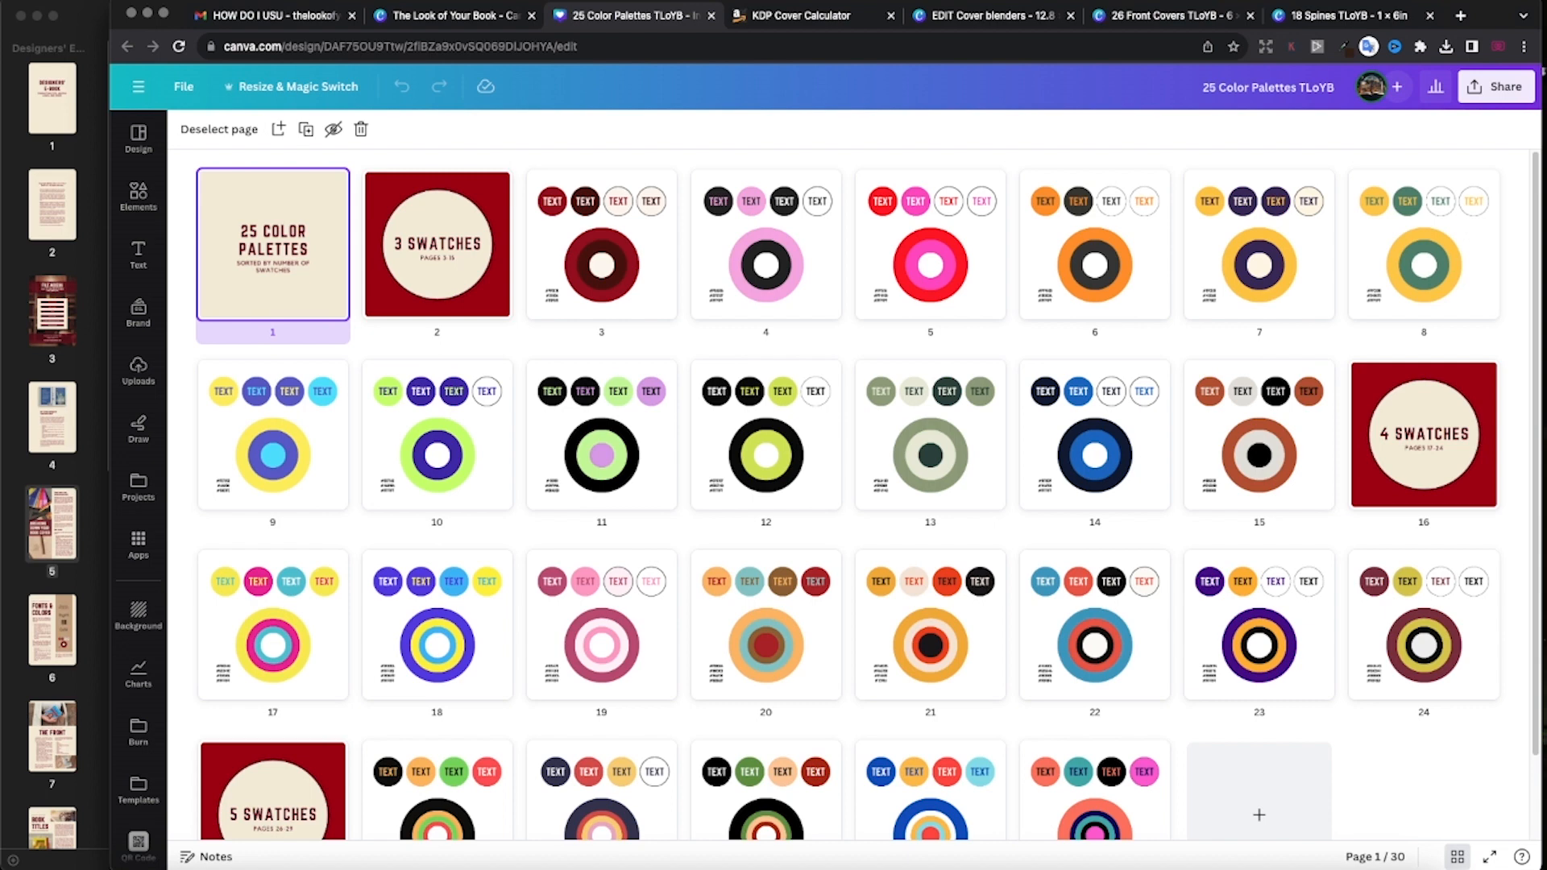
Step: Return to the Cover blenders design, leave the colour options, and view the Spine Bleed template on page 8
{"action": "left_click", "coordinate": [987, 16]}
{"action": "scroll", "coordinate": [736, 407], "scroll_direction": "down", "scroll_amount": 5}
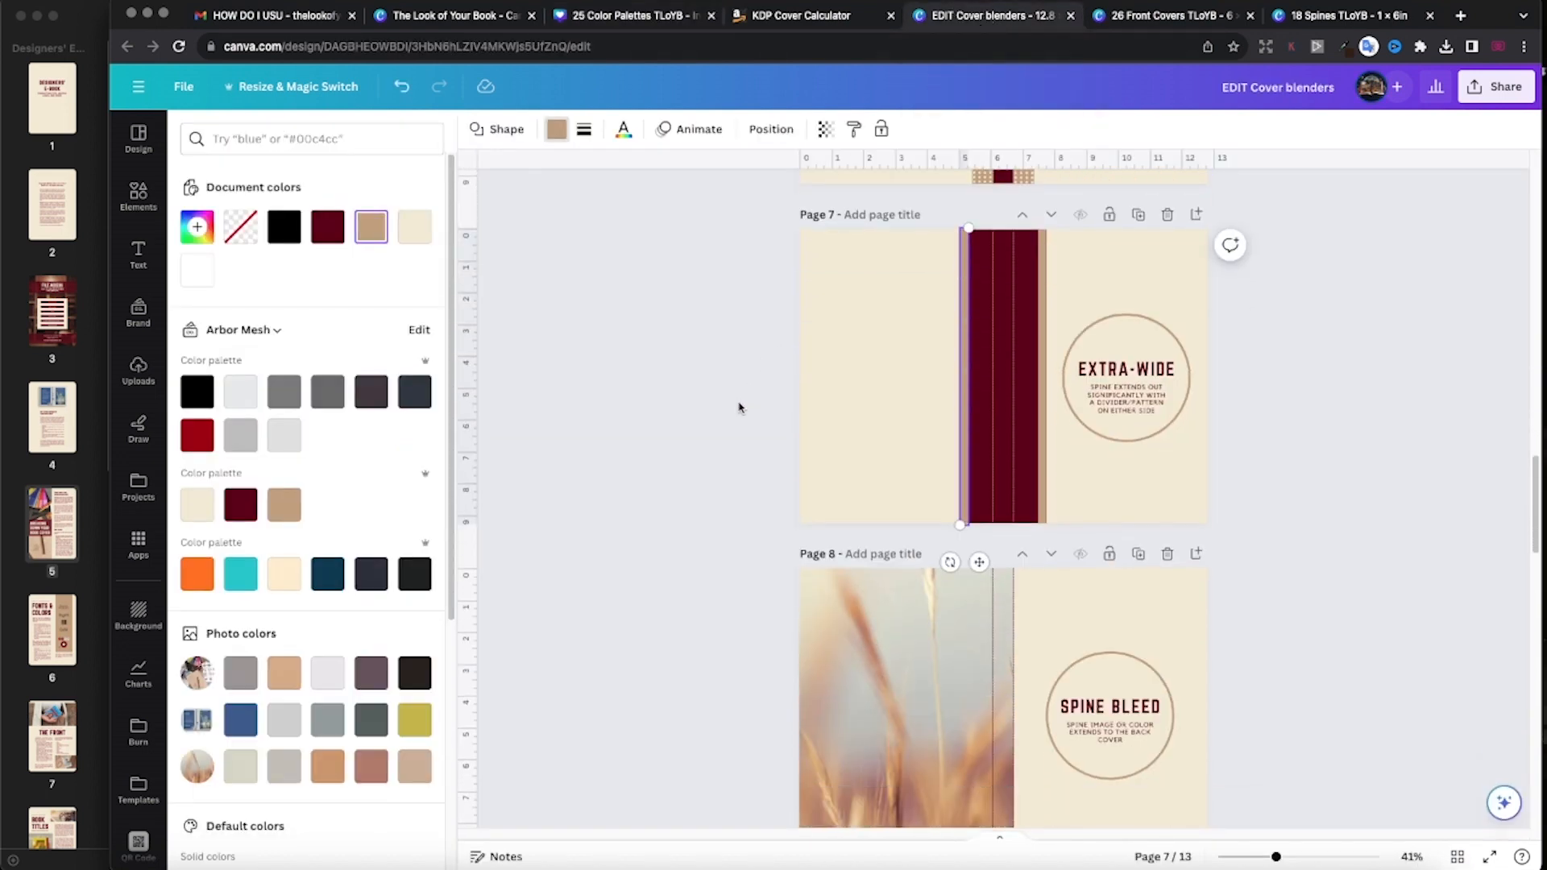
{"action": "left_click", "coordinate": [801, 520]}
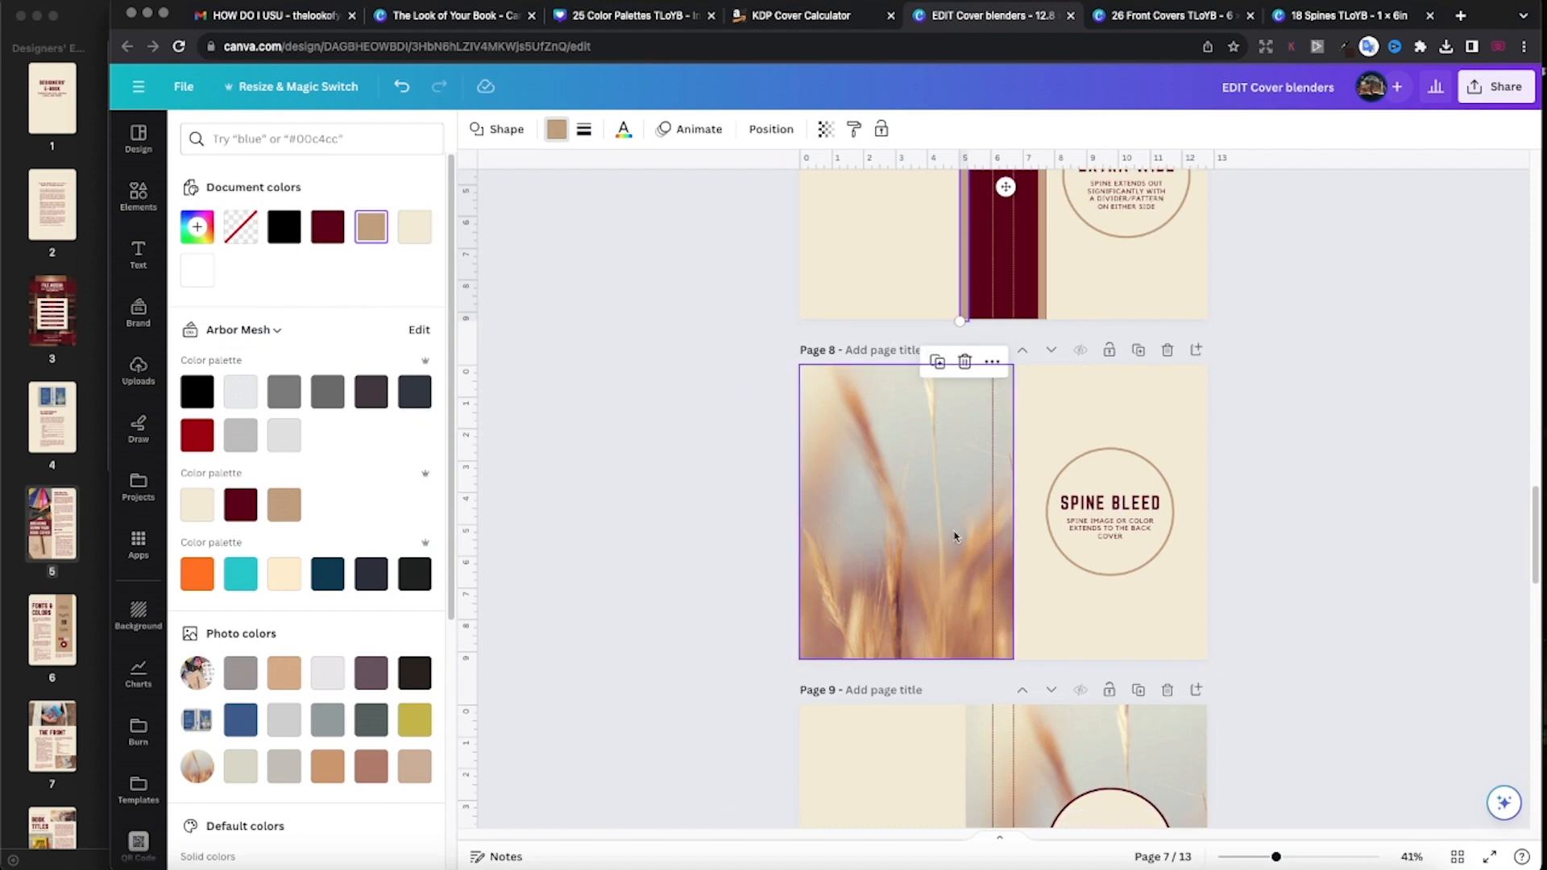
{"action": "left_click", "coordinate": [771, 568]}
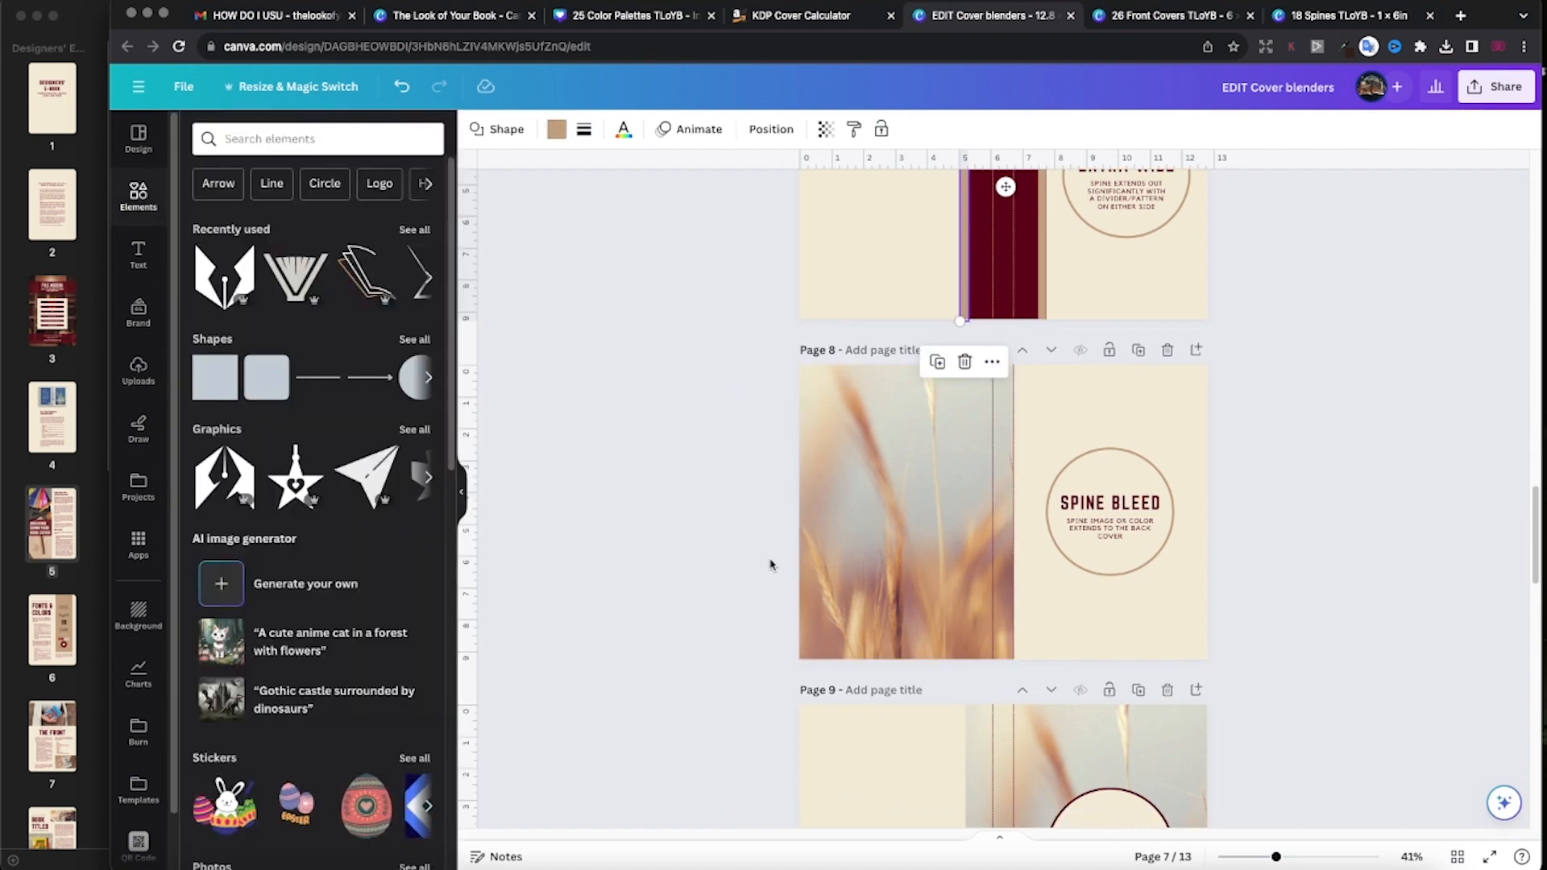
{"action": "scroll", "coordinate": [770, 567], "scroll_direction": "up", "scroll_amount": 1}
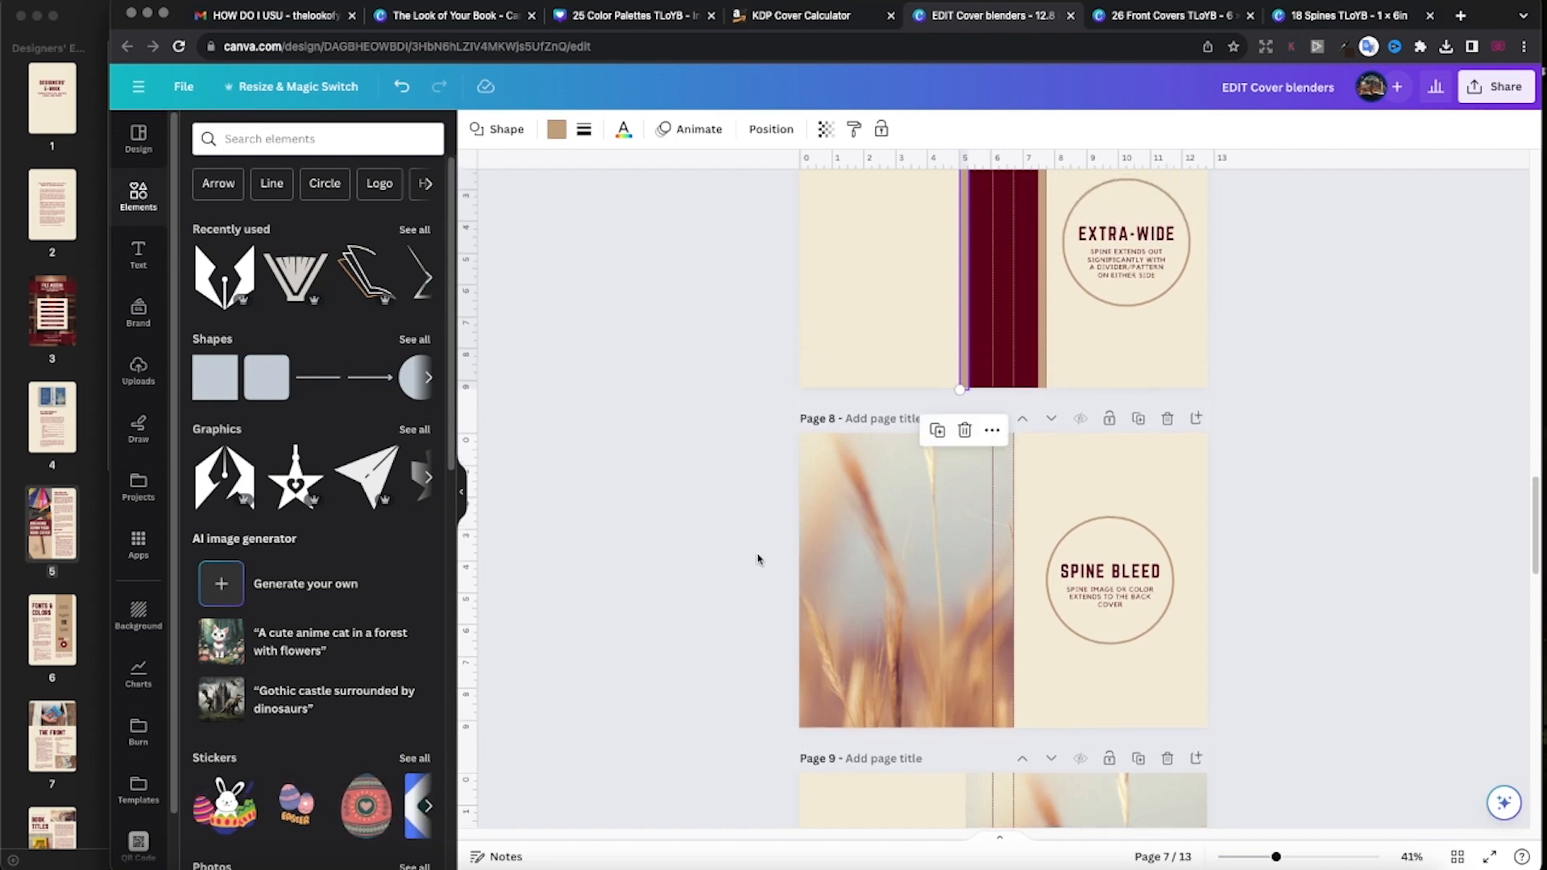
Step: Switch to the Designers' Ebook PDF and check the cover calculator link under Formatting on the Helpful Links page
{"action": "left_click", "coordinate": [31, 586]}
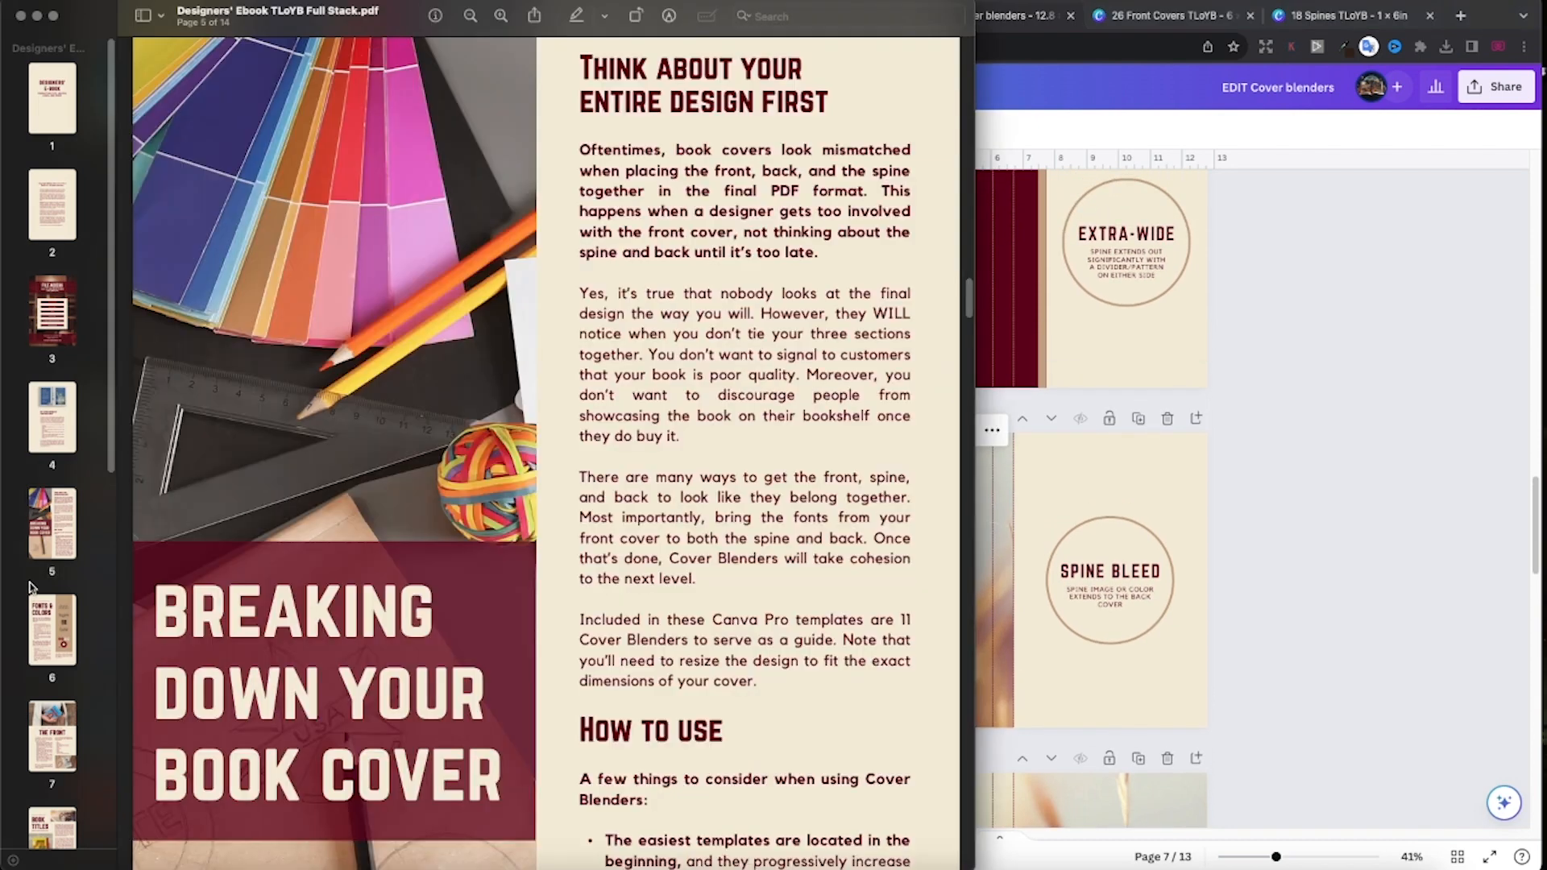
{"action": "scroll", "coordinate": [54, 677], "scroll_direction": "down", "scroll_amount": 5}
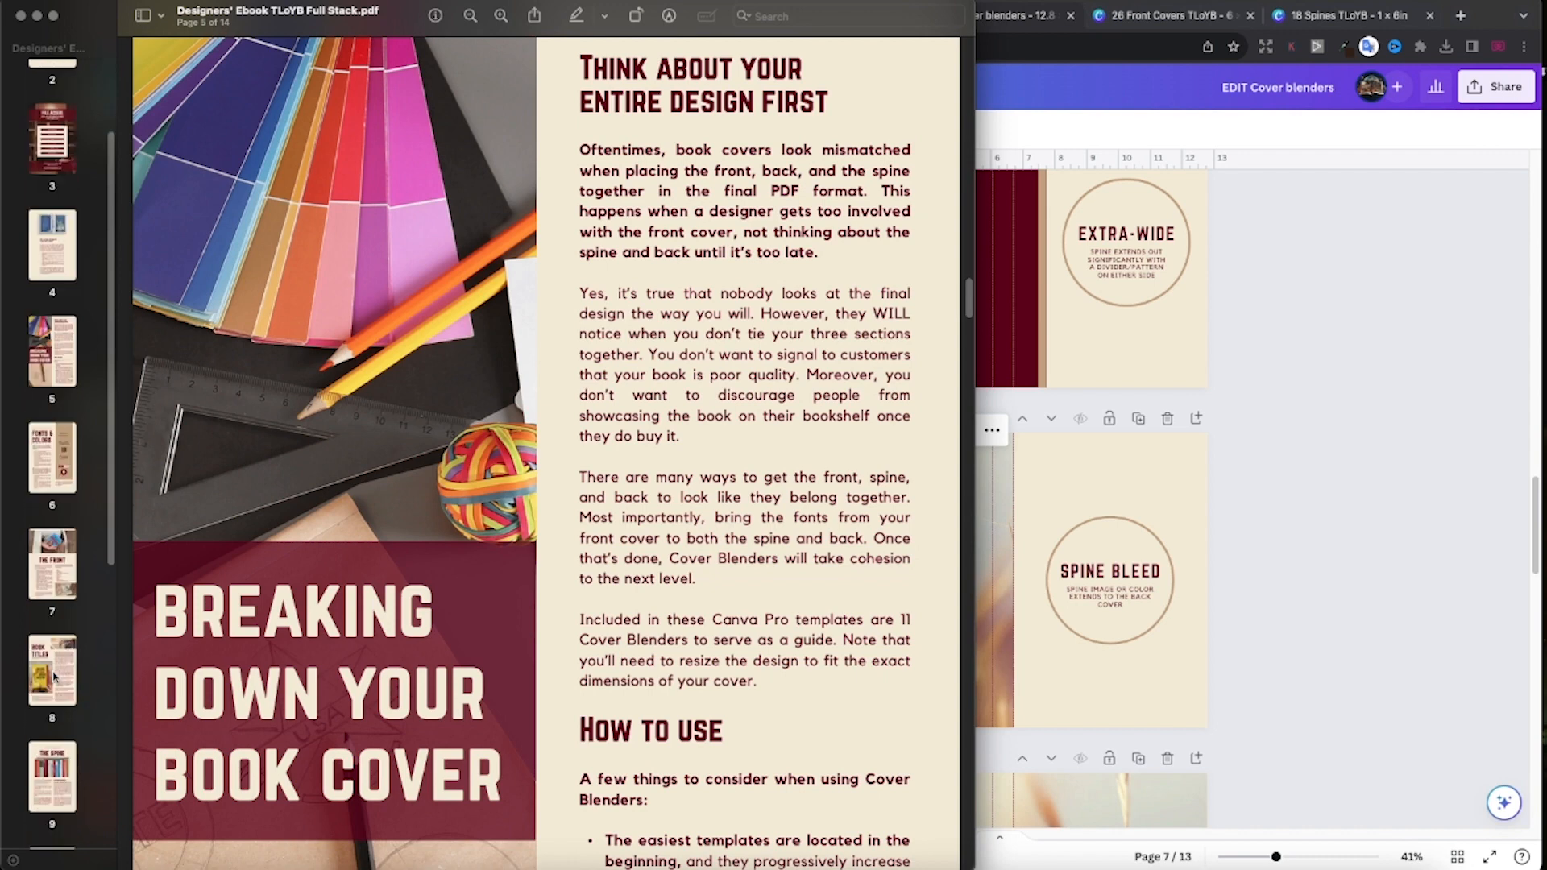
{"action": "scroll", "coordinate": [53, 677], "scroll_direction": "down", "scroll_amount": 3}
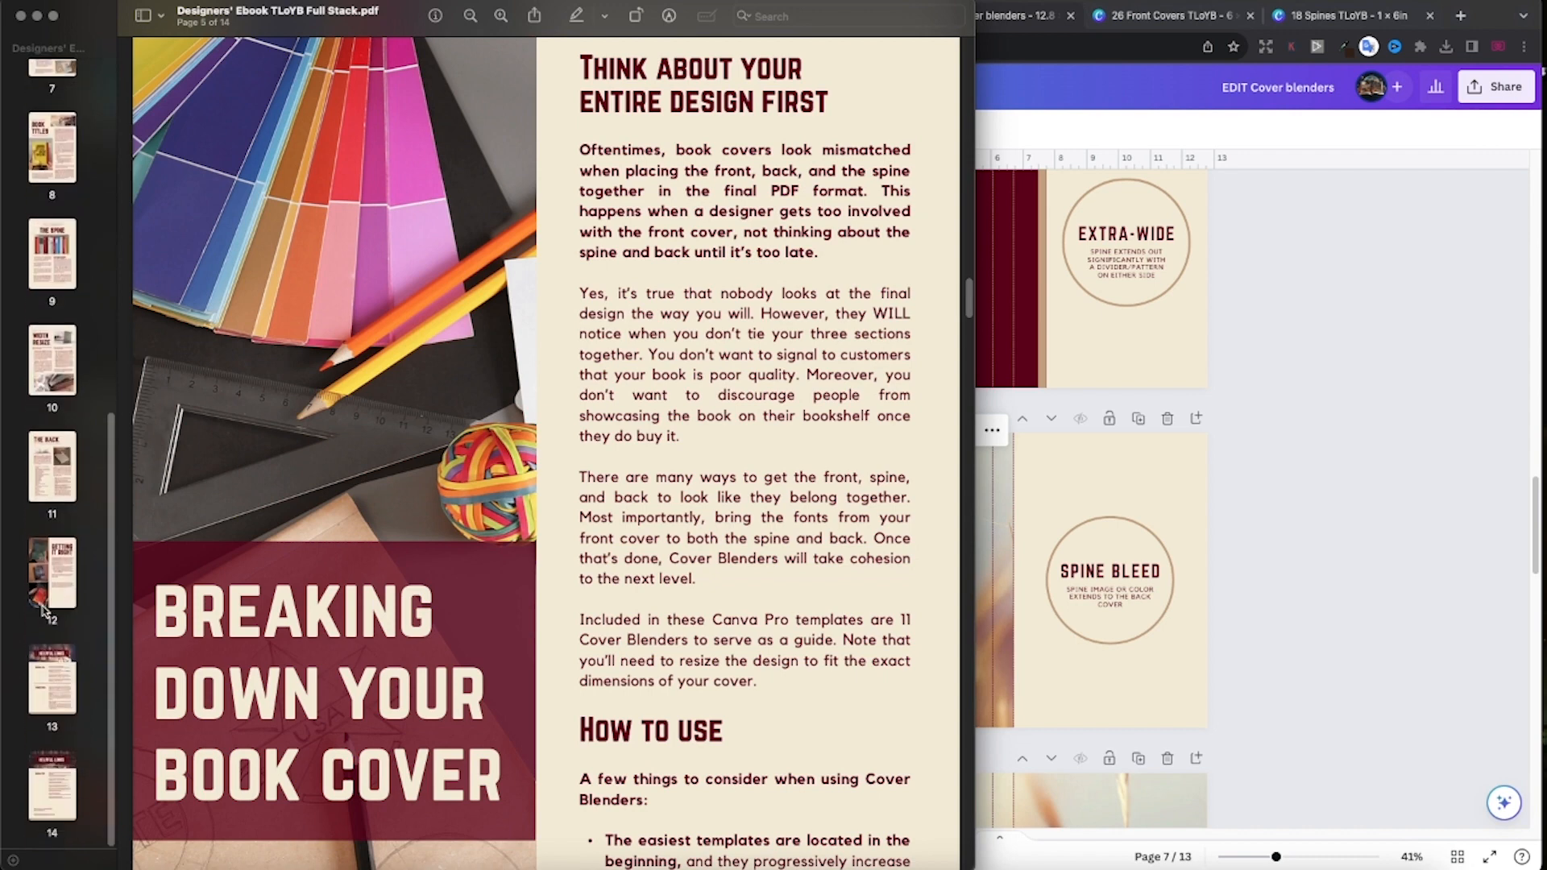
{"action": "left_click", "coordinate": [58, 681]}
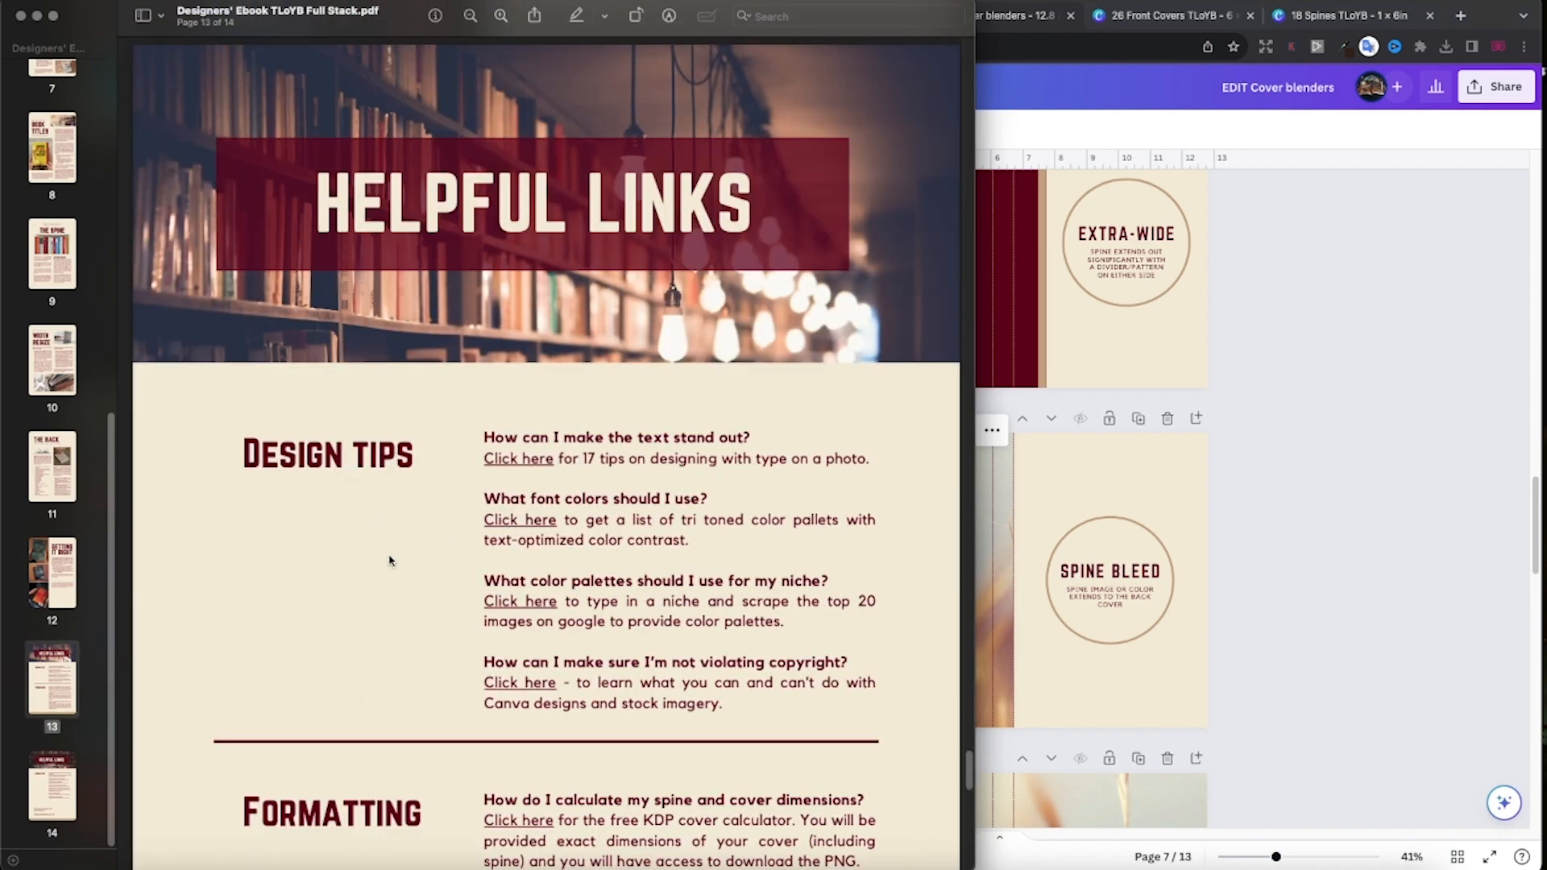
{"action": "scroll", "coordinate": [388, 560], "scroll_direction": "down", "scroll_amount": 5}
{"action": "scroll", "coordinate": [390, 561], "scroll_direction": "down", "scroll_amount": 5}
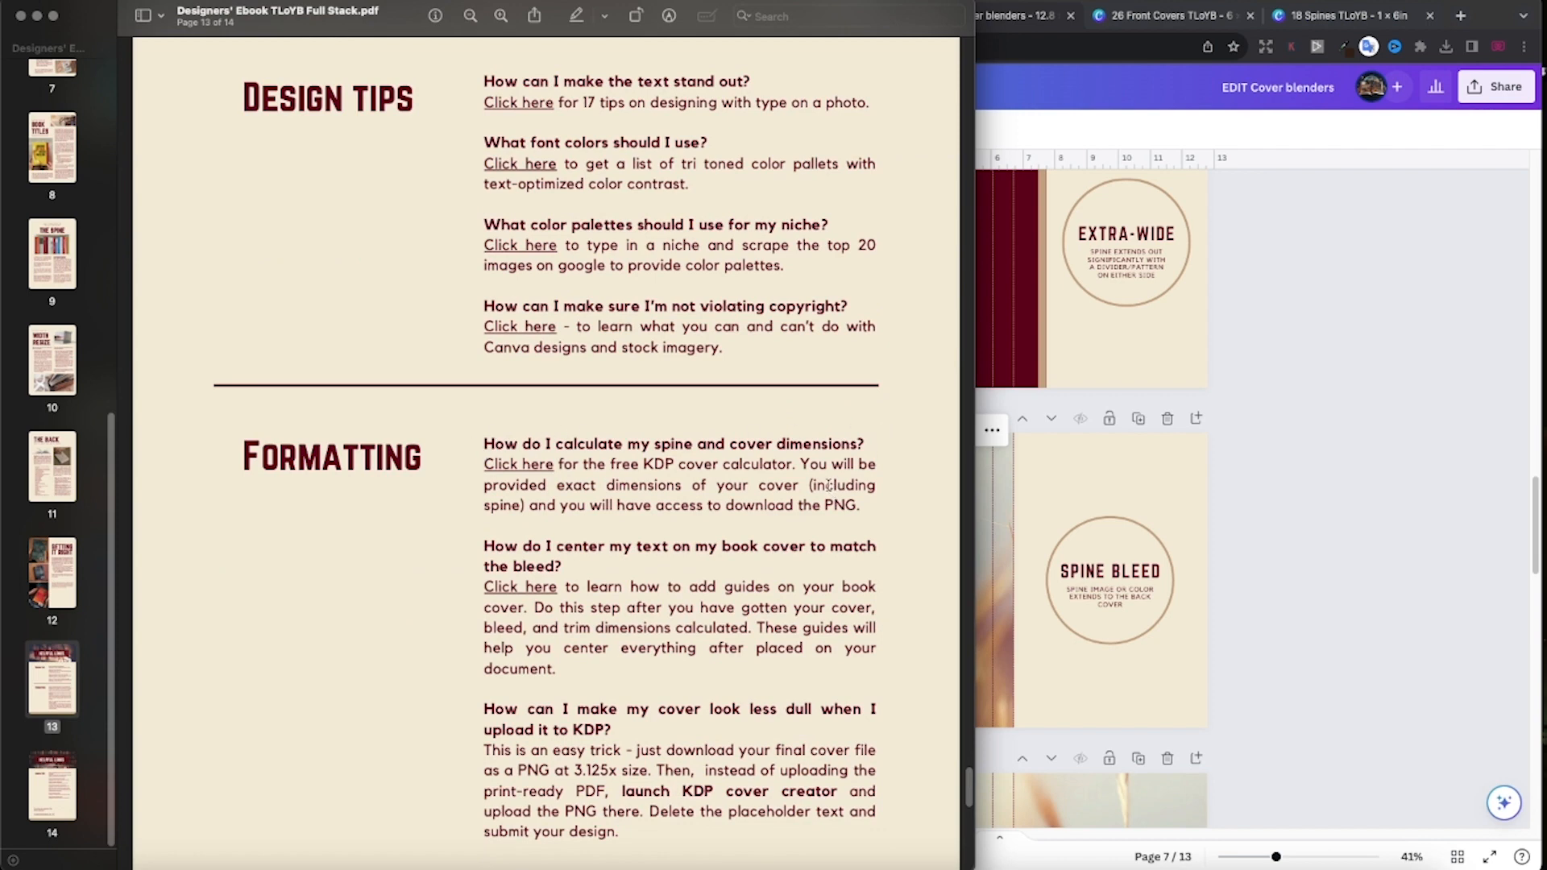
{"action": "left_click", "coordinate": [518, 465]}
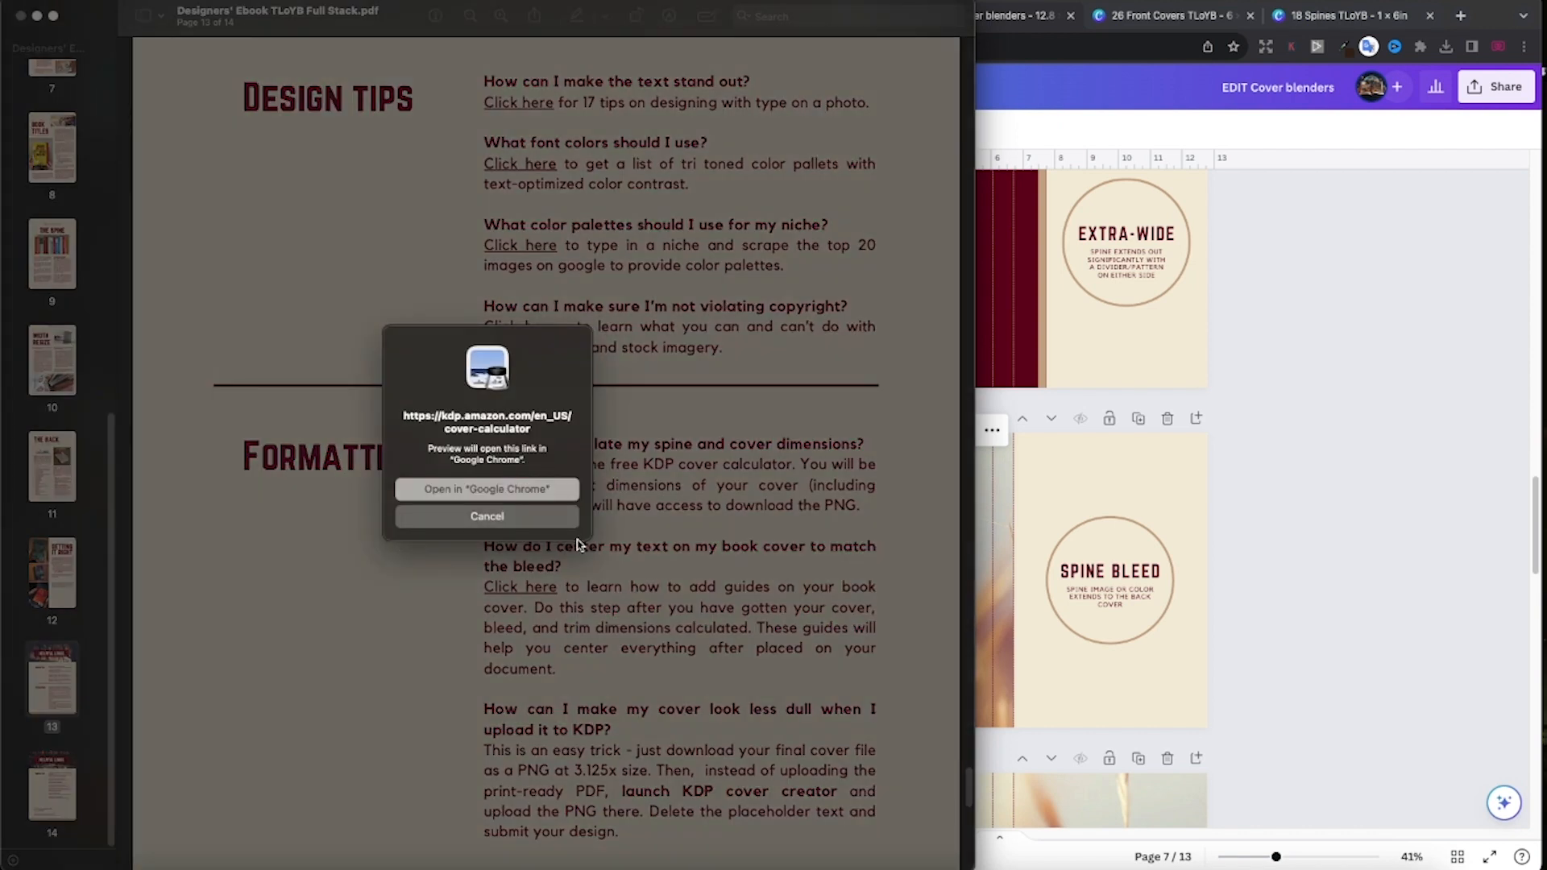
{"action": "left_click", "coordinate": [541, 520]}
Step: Switch back to the browser and bring up the book information form of the KDP Cover Calculator
{"action": "left_click", "coordinate": [1333, 449]}
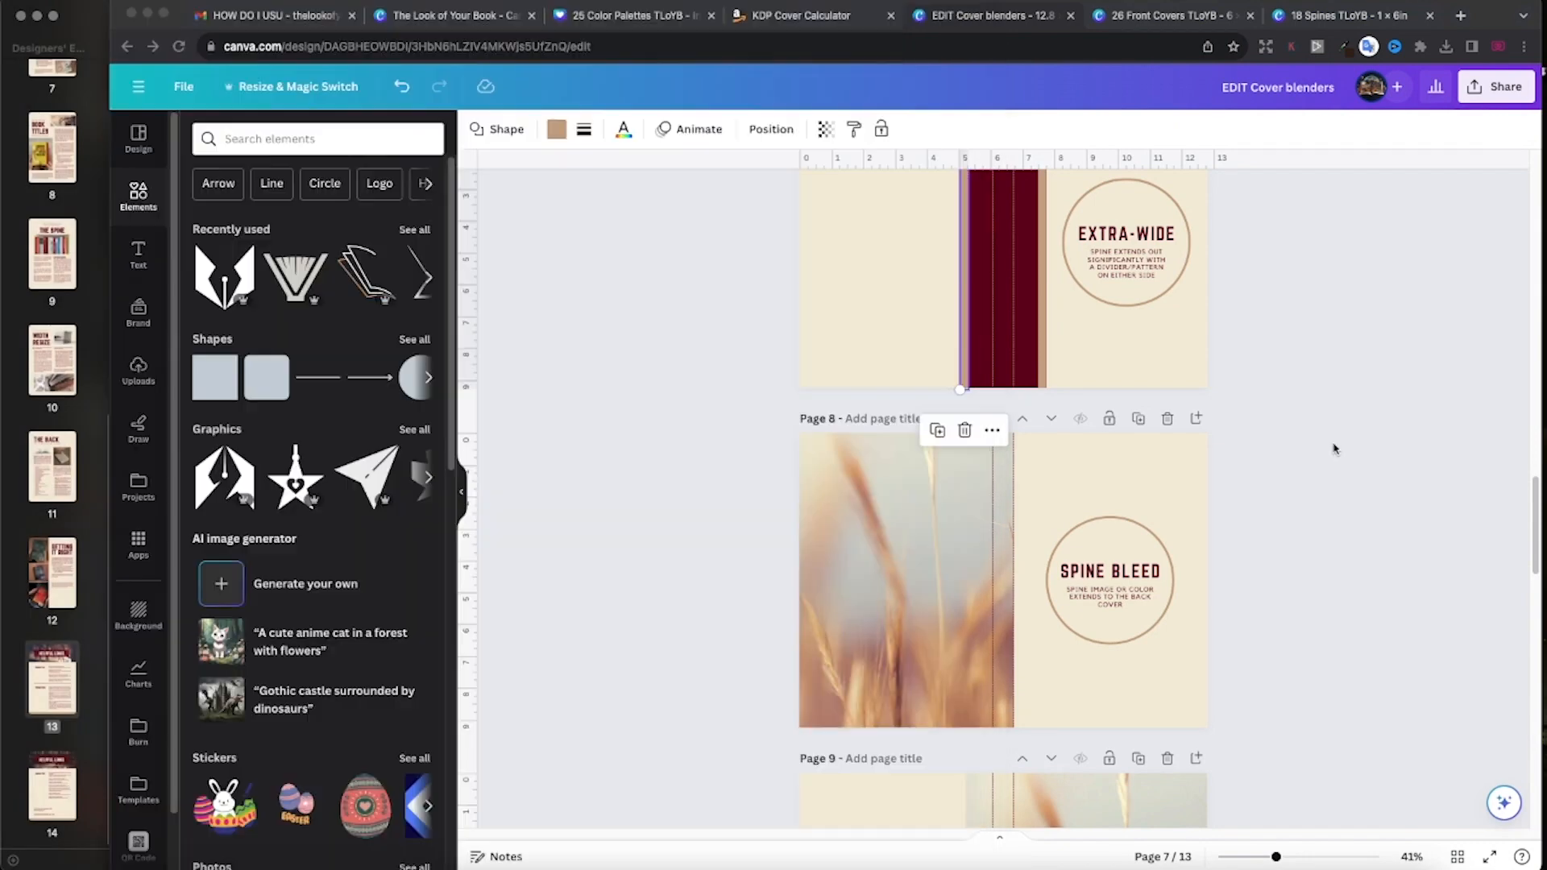
{"action": "left_click", "coordinate": [814, 18]}
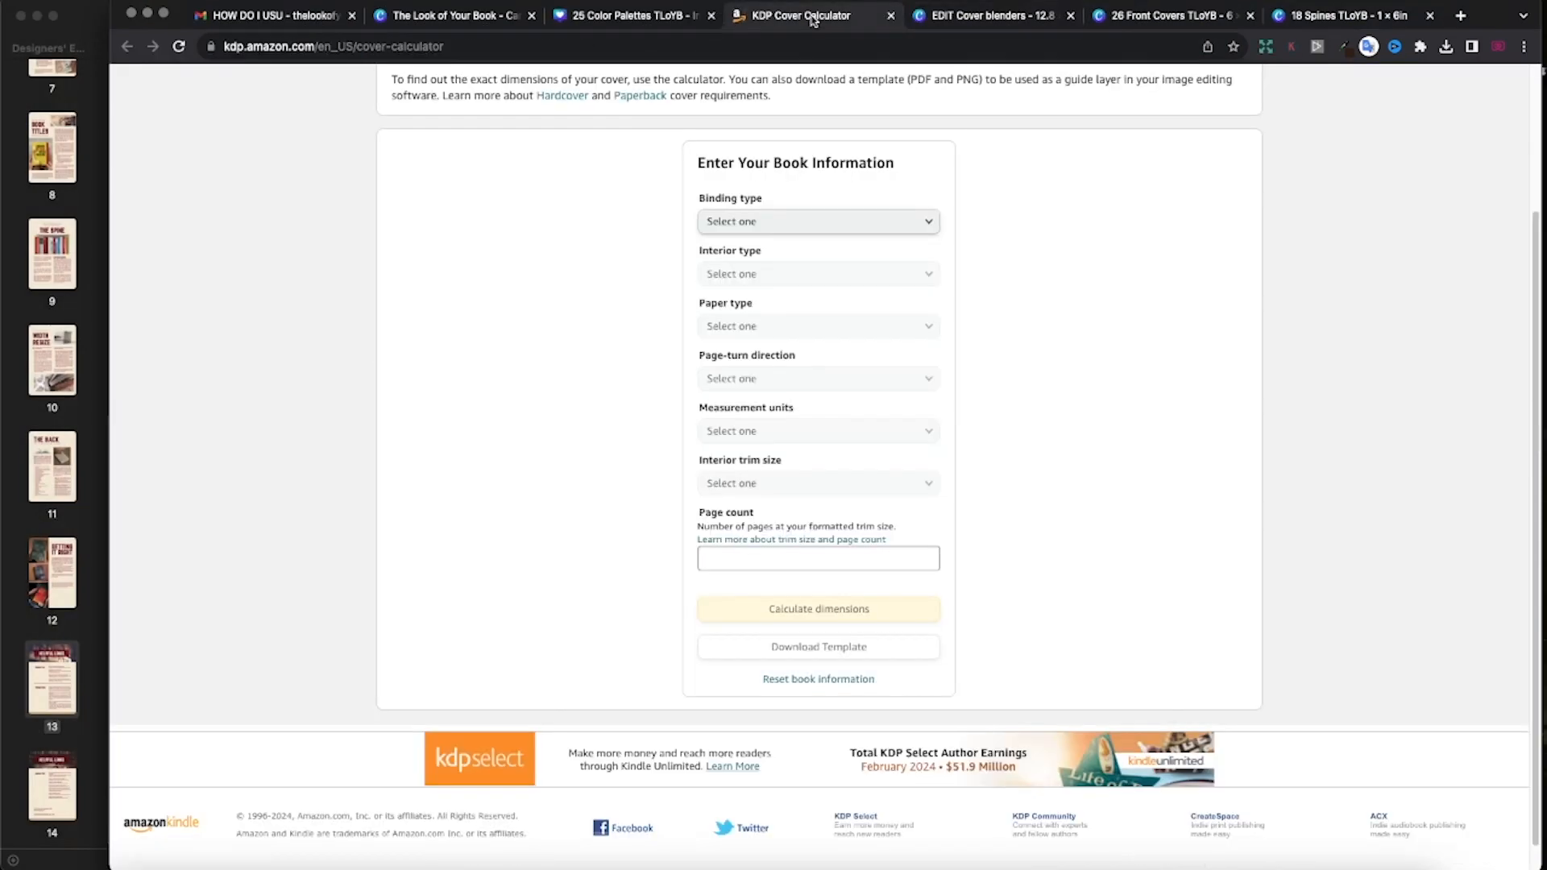
{"action": "scroll", "coordinate": [577, 429], "scroll_direction": "up", "scroll_amount": 5}
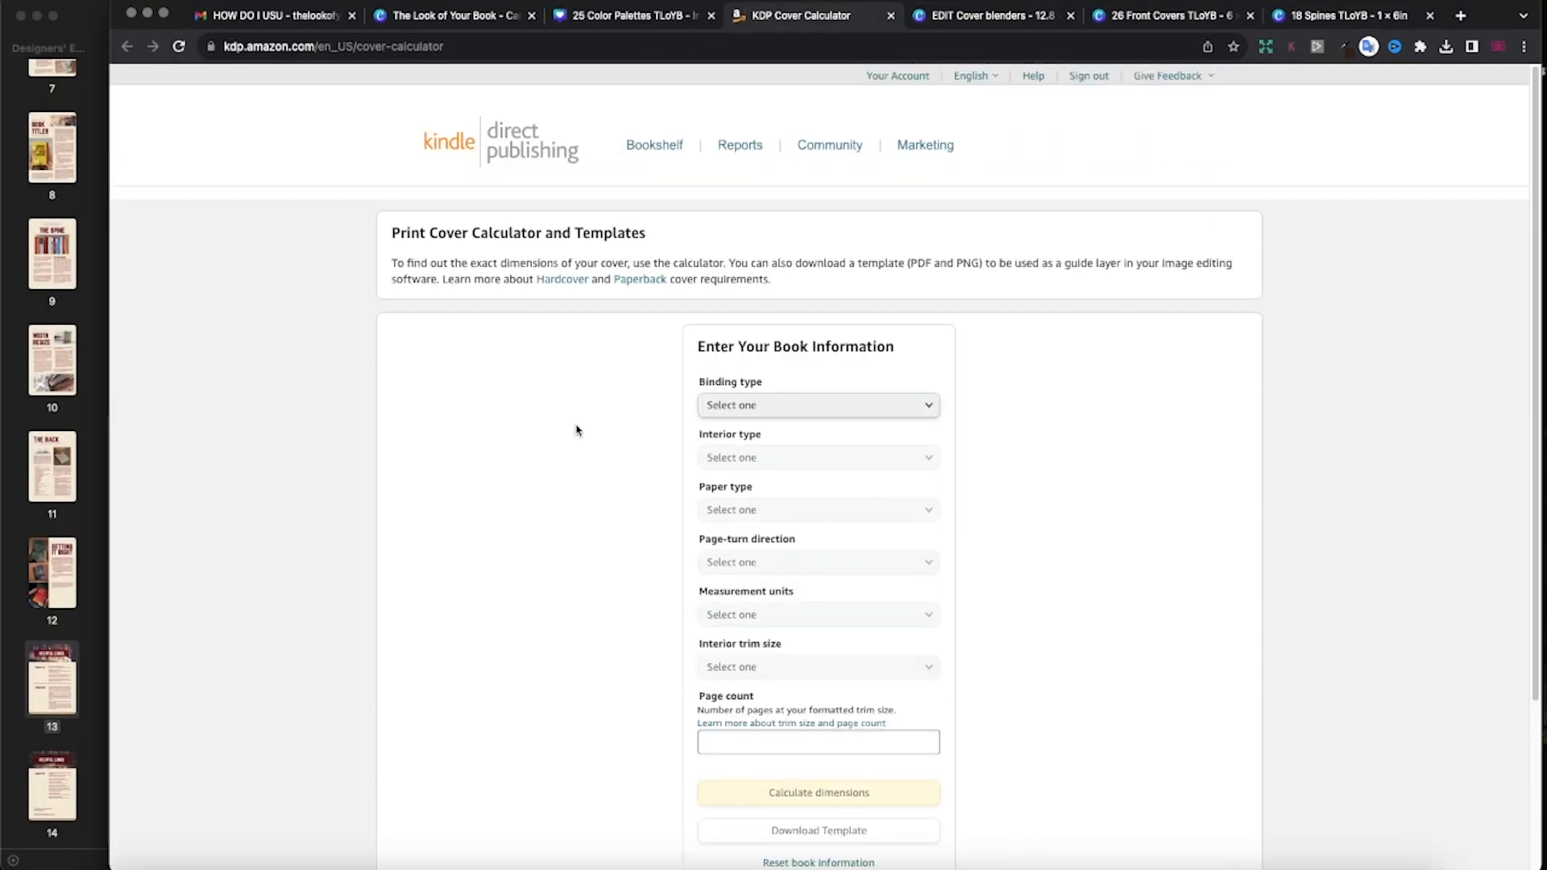
{"action": "scroll", "coordinate": [577, 429], "scroll_direction": "down", "scroll_amount": 3}
{"action": "scroll", "coordinate": [577, 429], "scroll_direction": "up", "scroll_amount": 1}
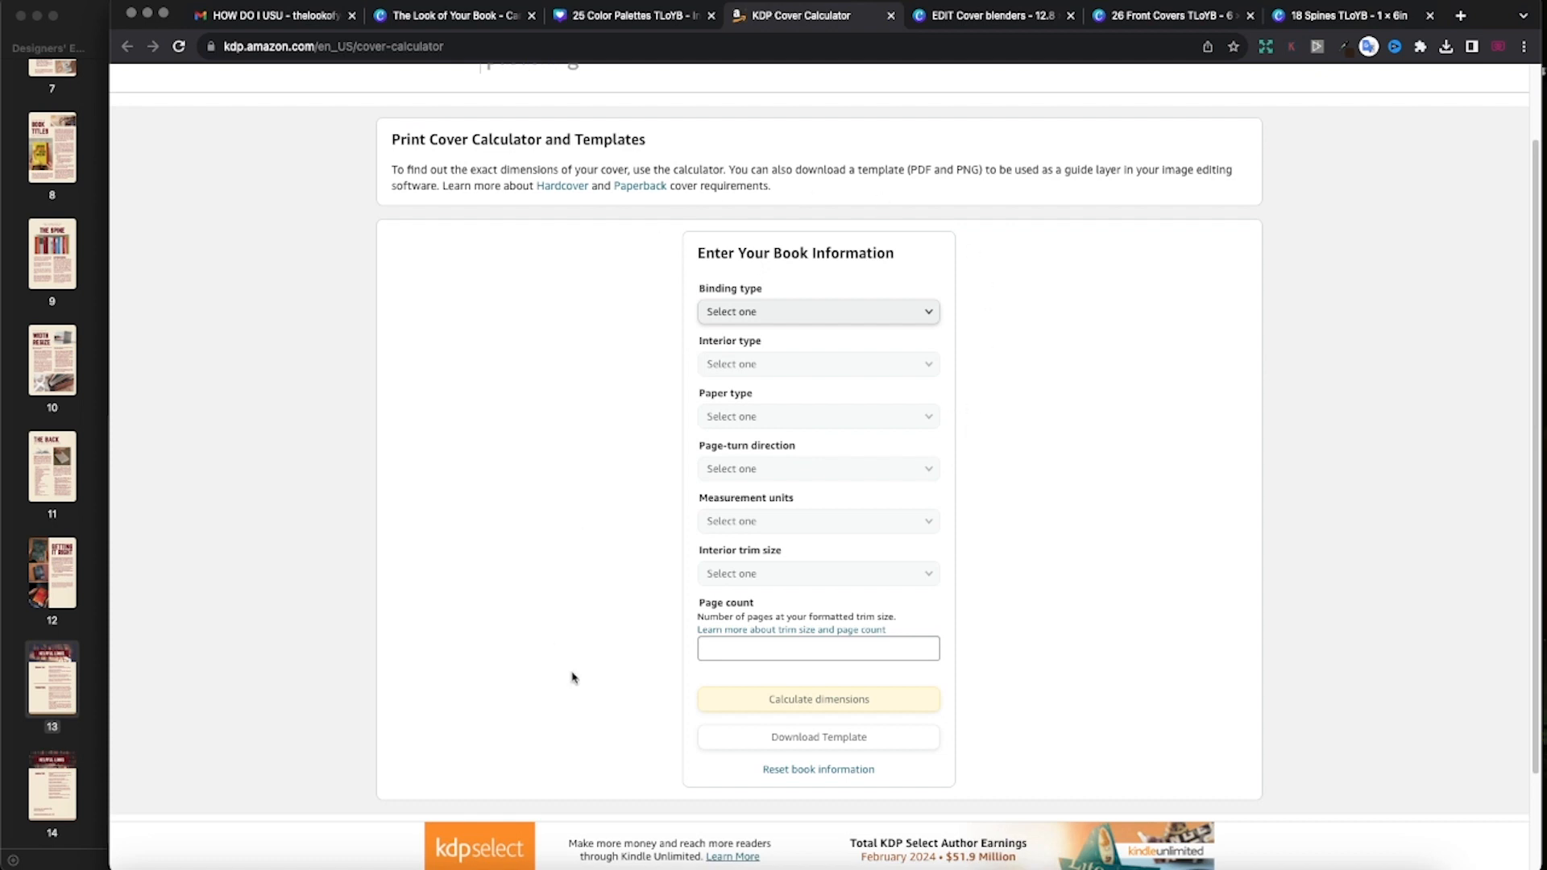
Step: Set the binding type to Paperback, the interior type to Black & white, and the paper type to White paper
{"action": "left_click", "coordinate": [736, 314]}
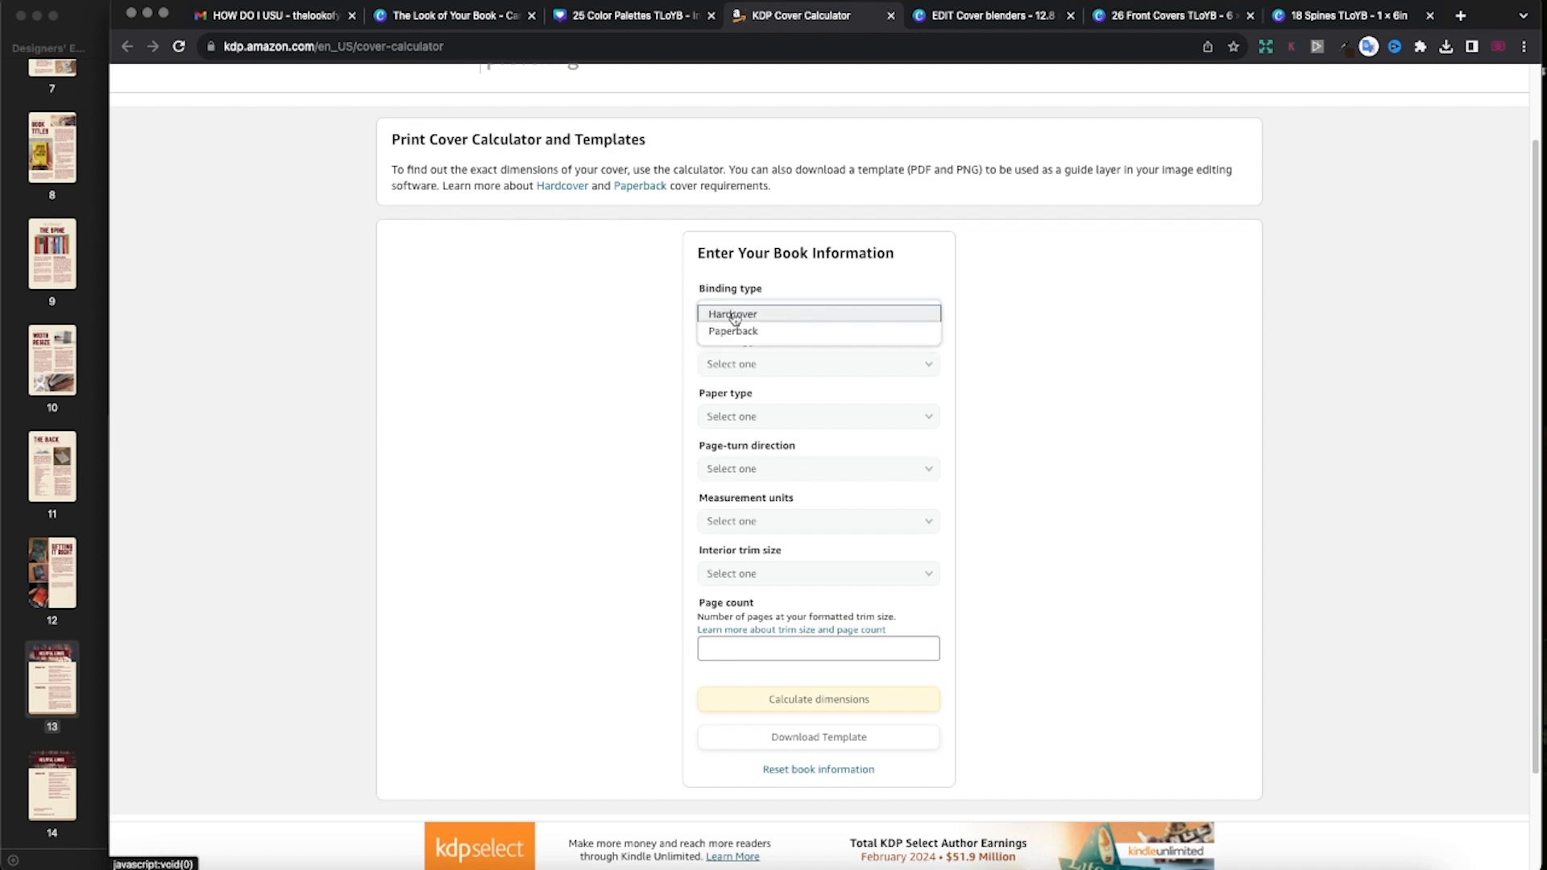
{"action": "left_click", "coordinate": [734, 331]}
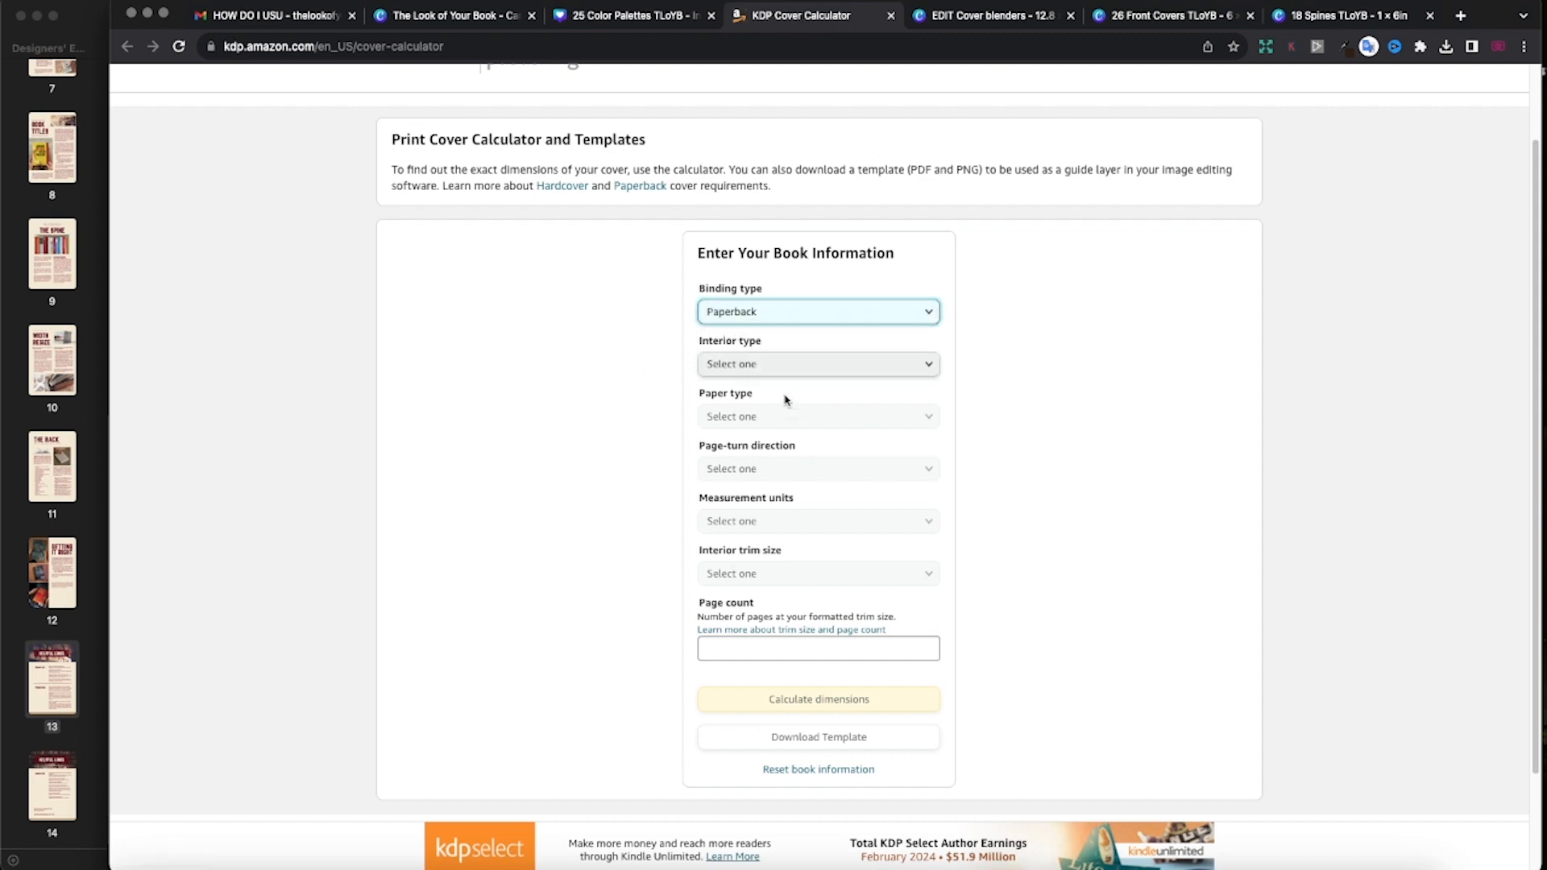
{"action": "left_click", "coordinate": [738, 364]}
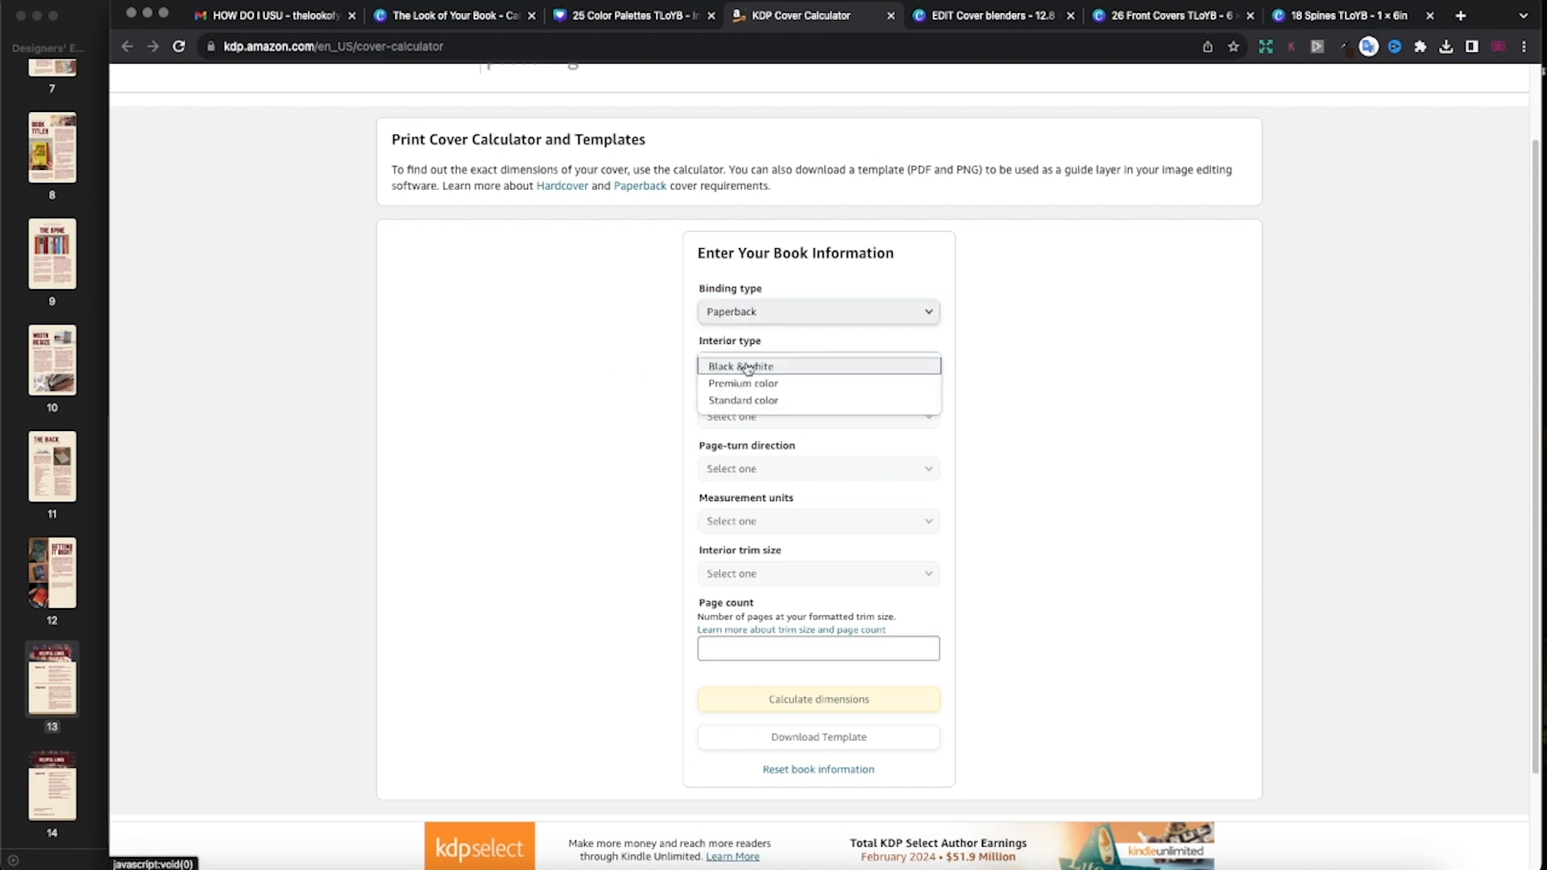
{"action": "left_click", "coordinate": [748, 367]}
{"action": "left_click", "coordinate": [725, 416]}
{"action": "left_click", "coordinate": [727, 436]}
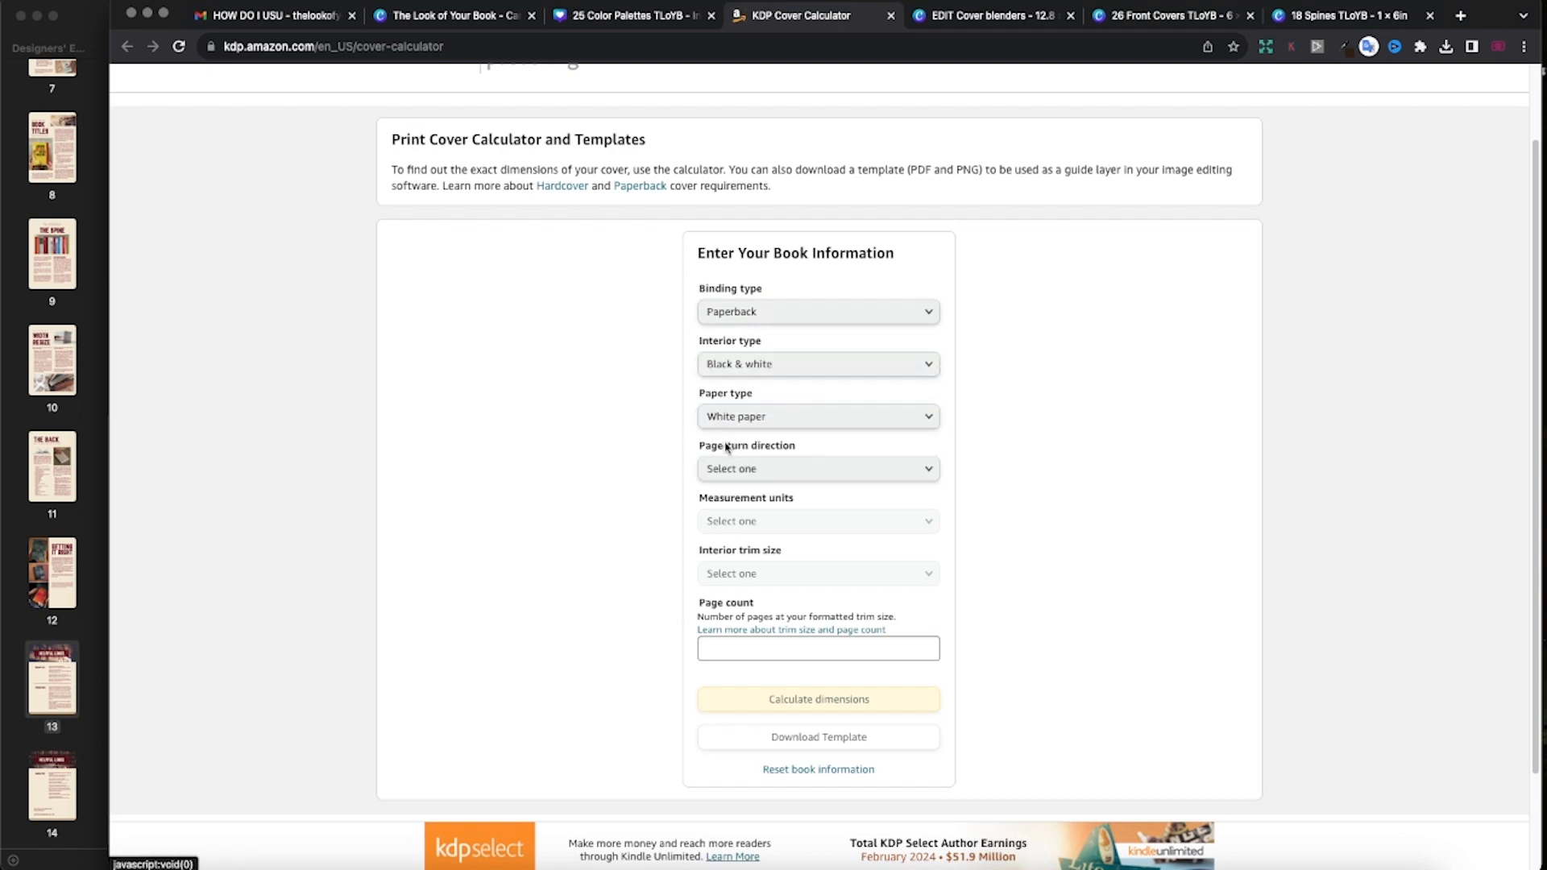
Step: Set the page-turn direction to Left to Right, the measurement units to Inches, and the interior trim size to 6 x 9 in
{"action": "left_click", "coordinate": [729, 474]}
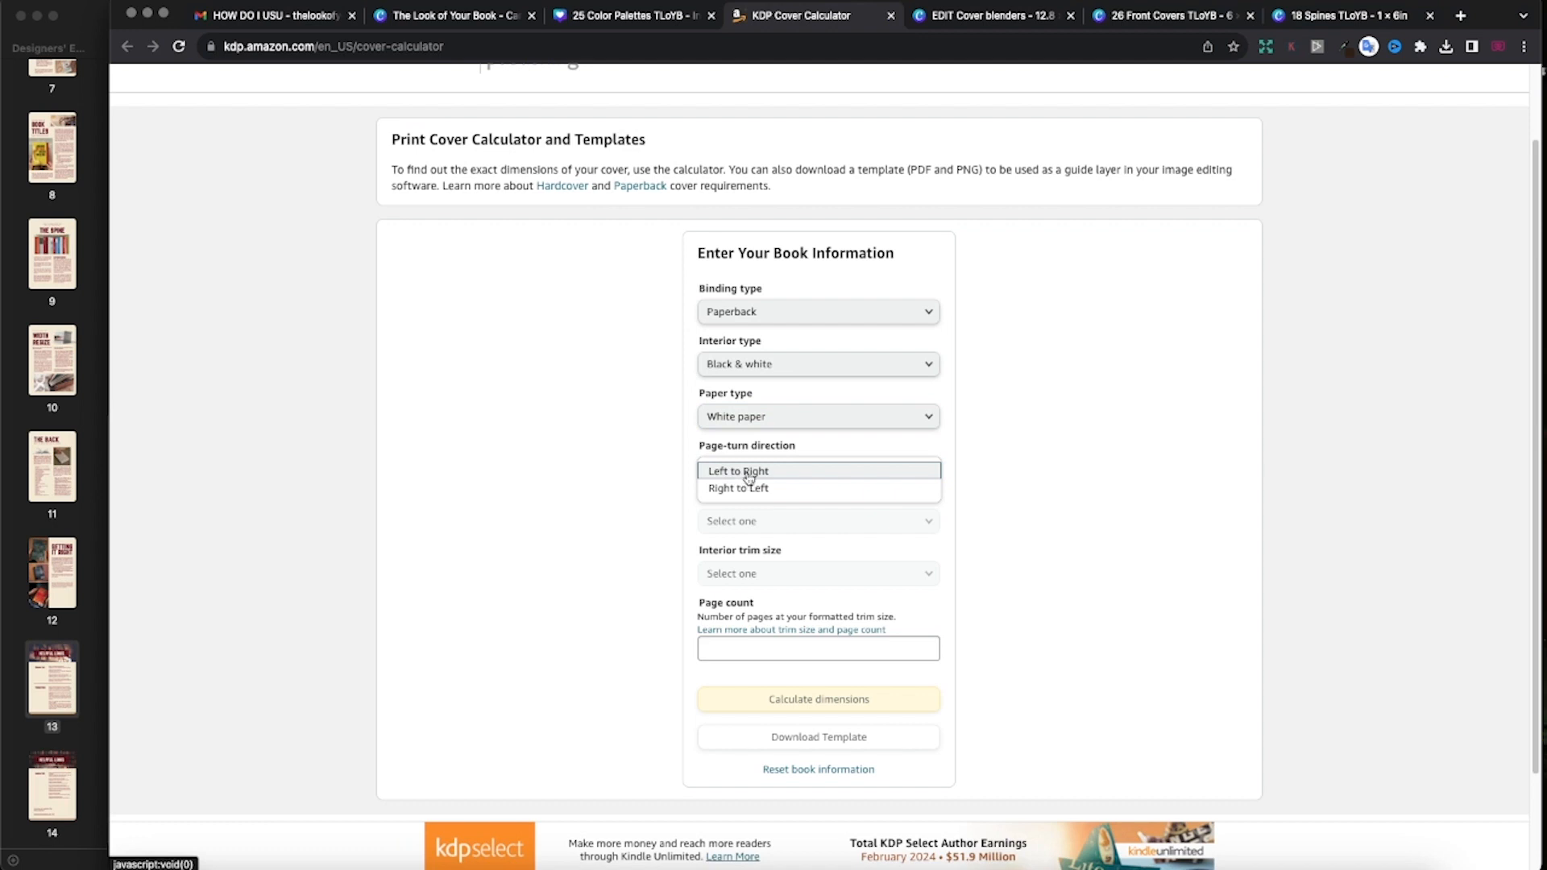
{"action": "left_click", "coordinate": [747, 474]}
{"action": "left_click", "coordinate": [740, 573]}
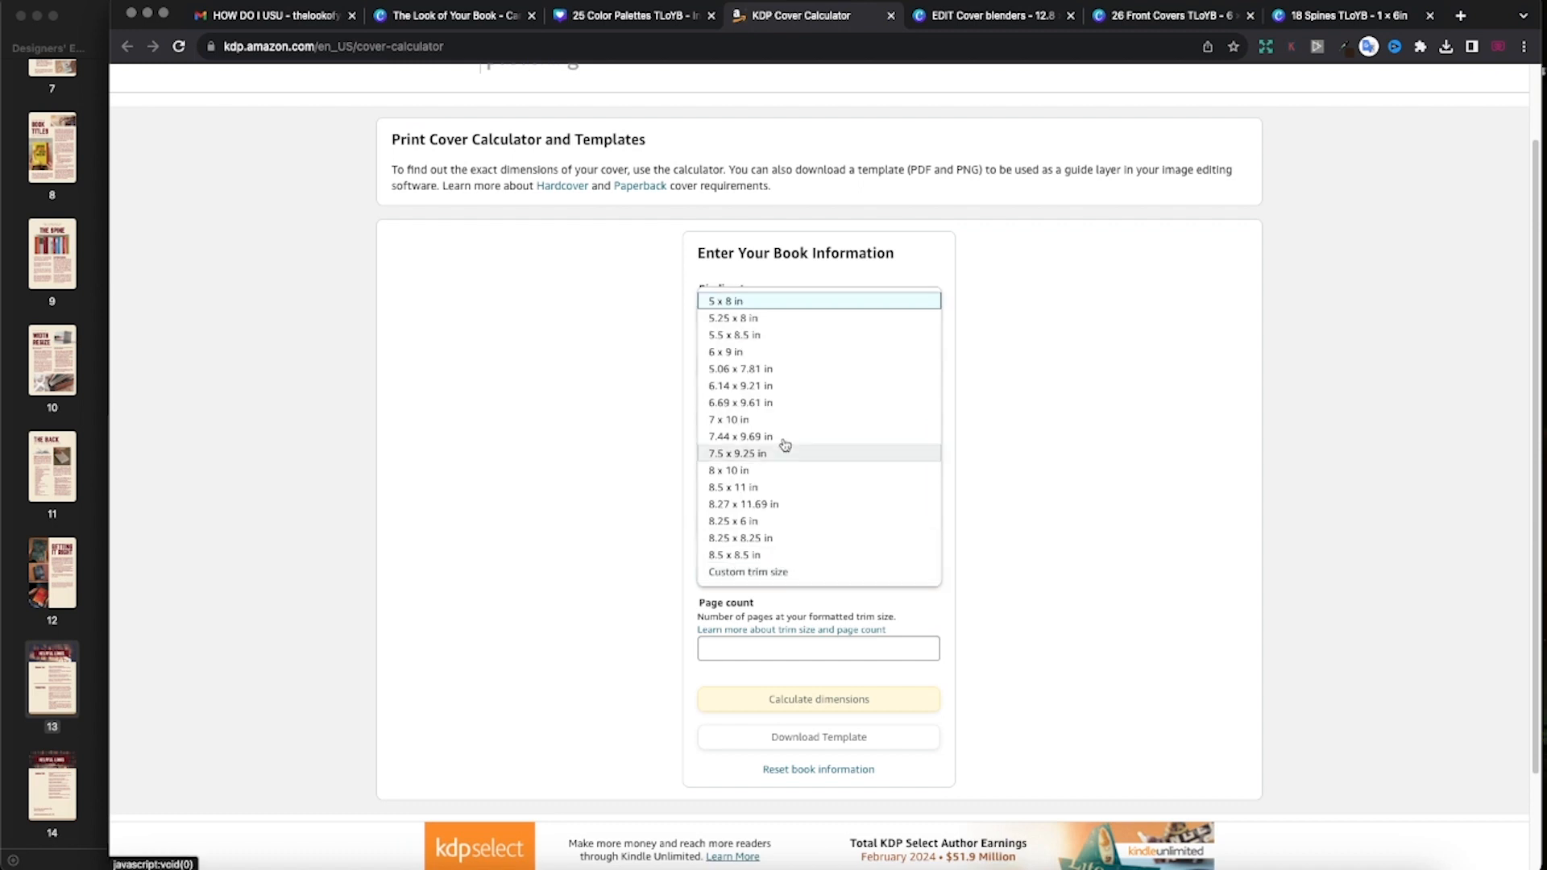
{"action": "left_click", "coordinate": [742, 352]}
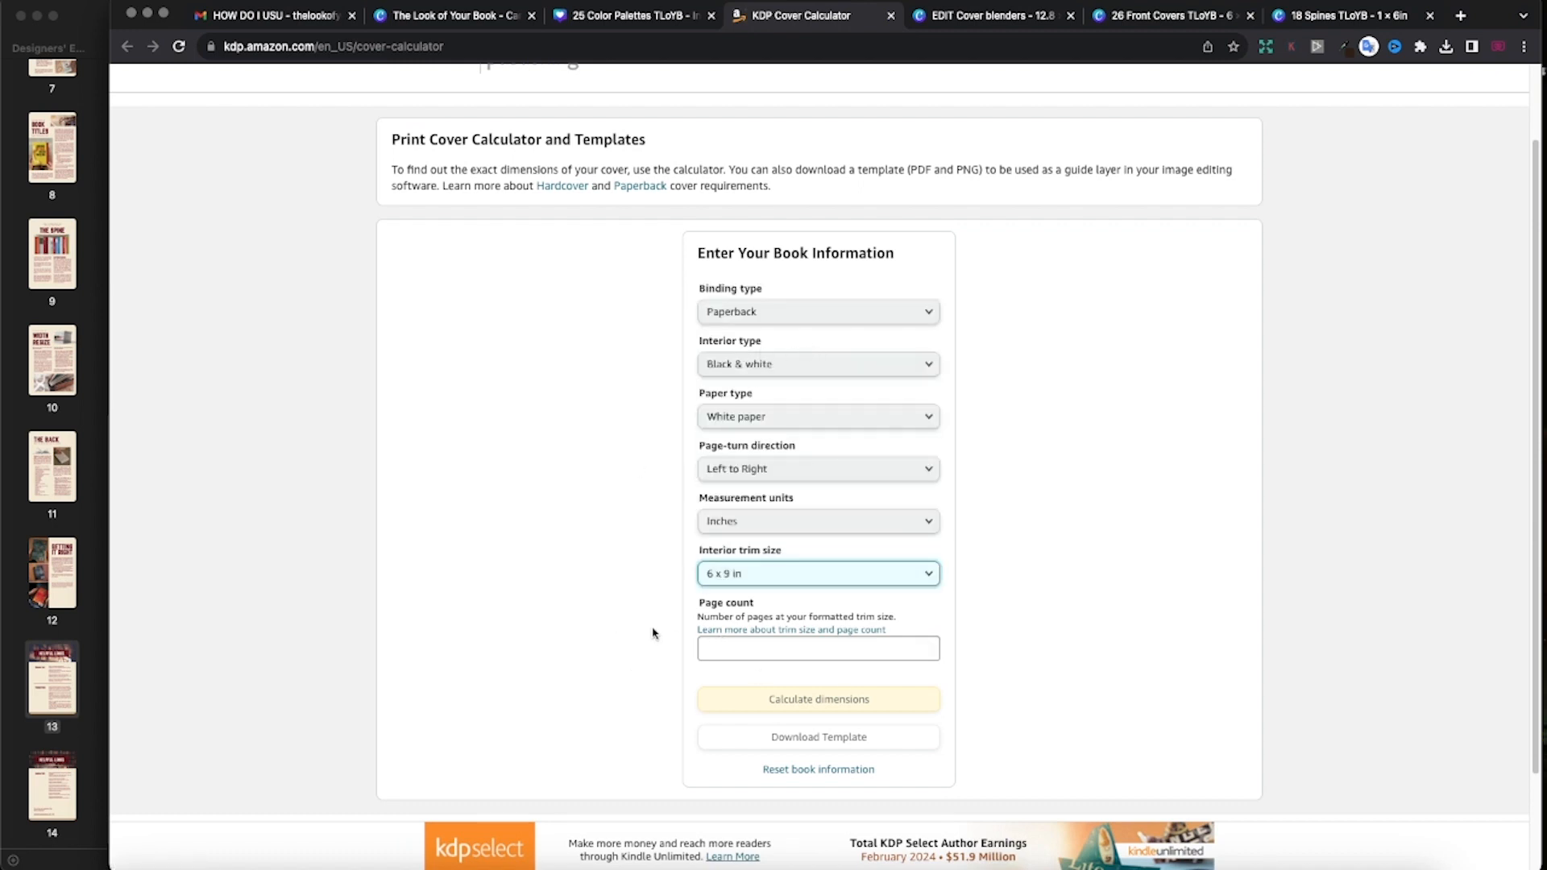
{"action": "key", "text": "space"}
{"action": "left_click", "coordinate": [656, 595]}
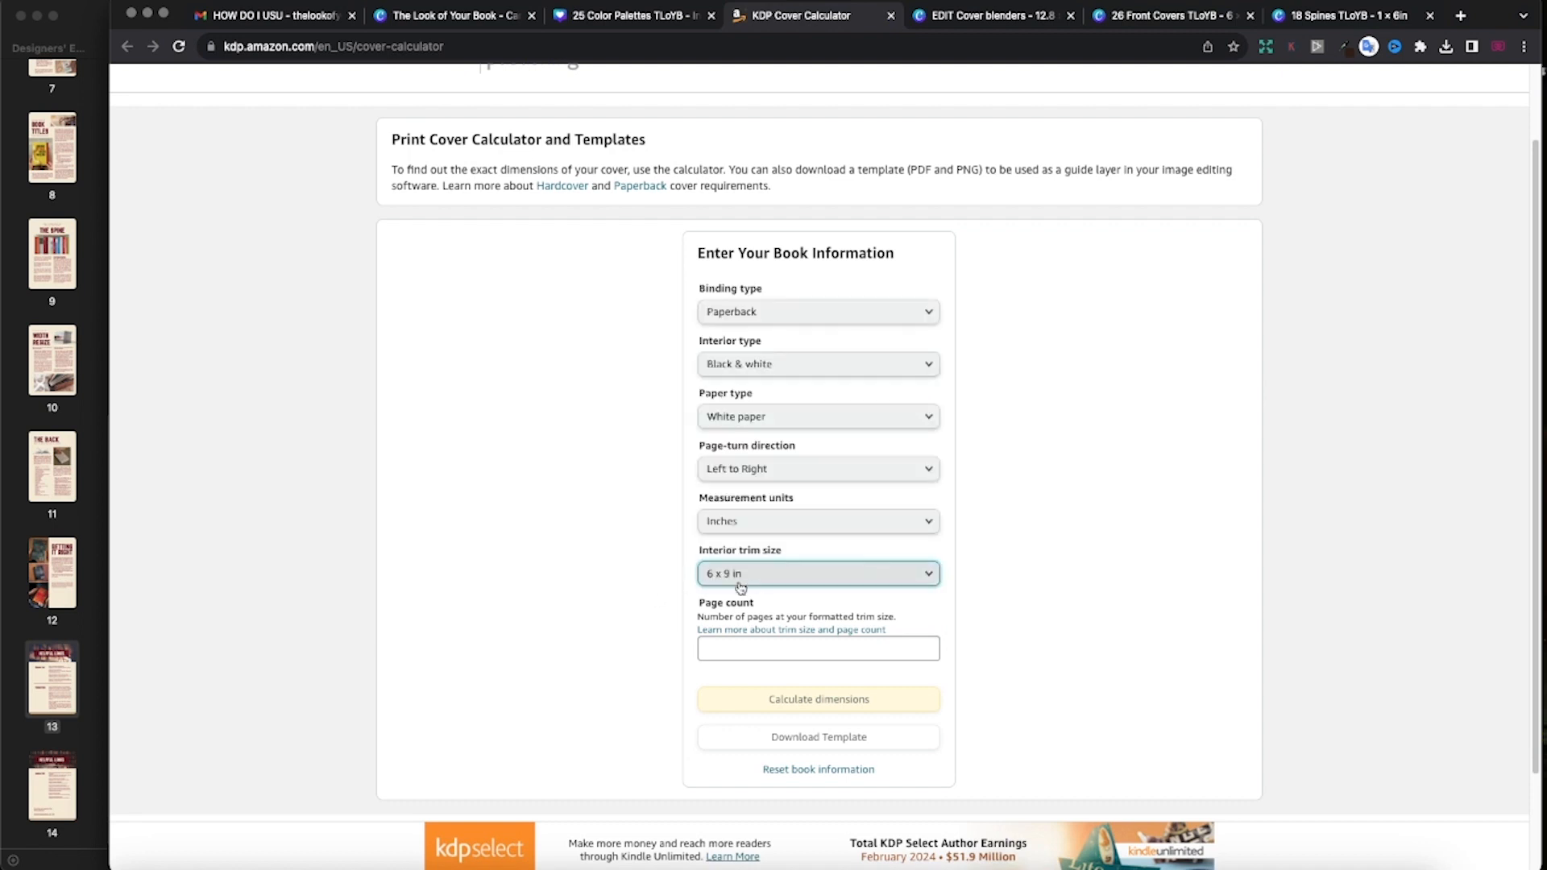
Step: Enter a page count of 100, calculate the dimensions, and check the full cover's width and height
{"action": "left_click", "coordinate": [723, 649]}
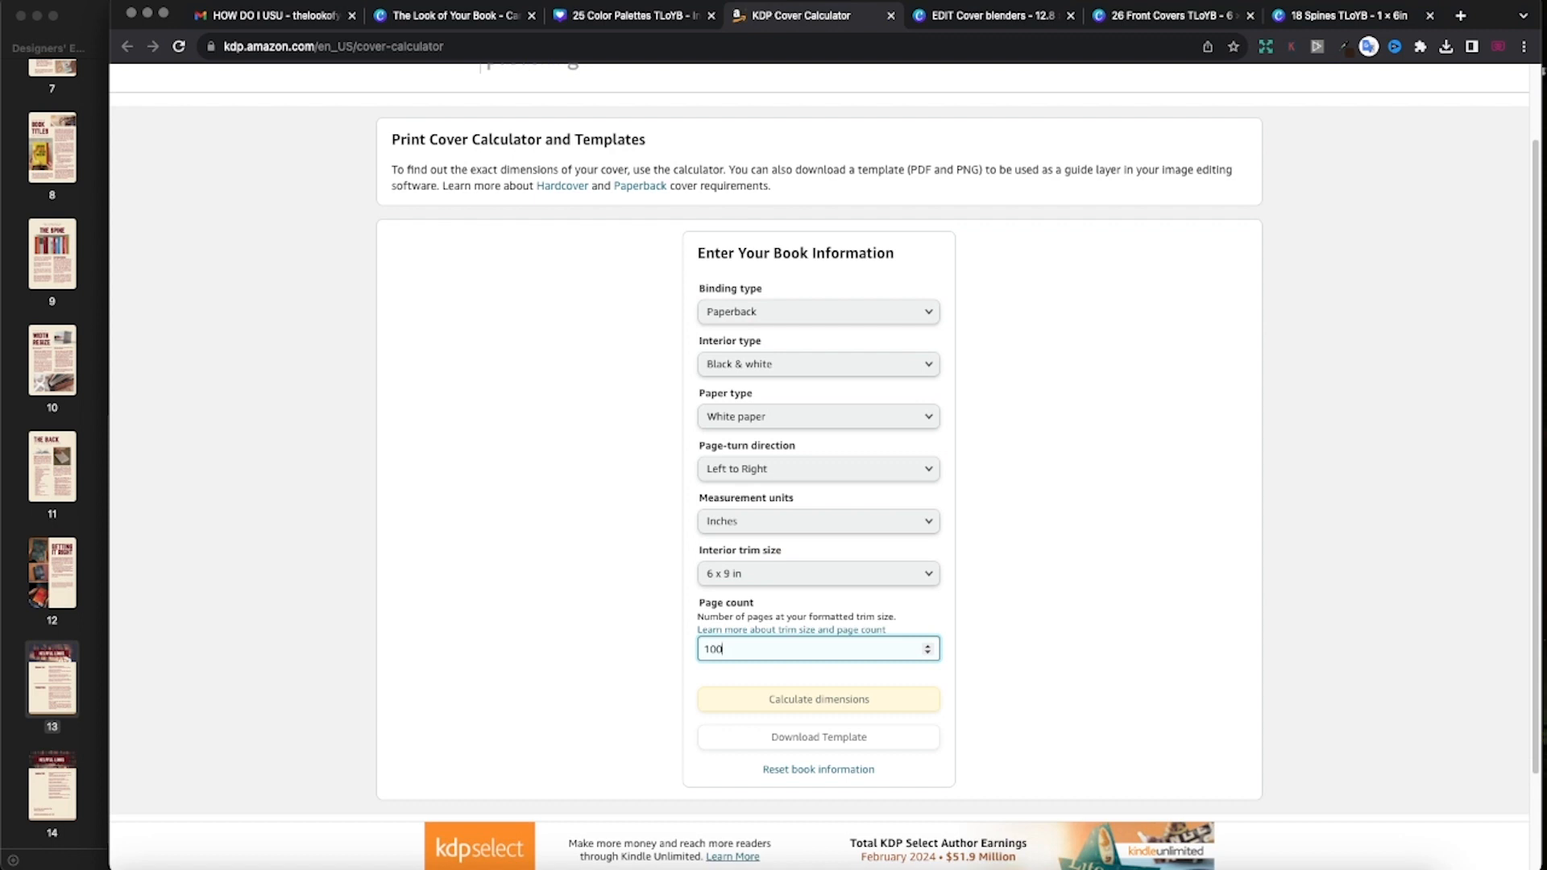
{"action": "left_click", "coordinate": [576, 711]}
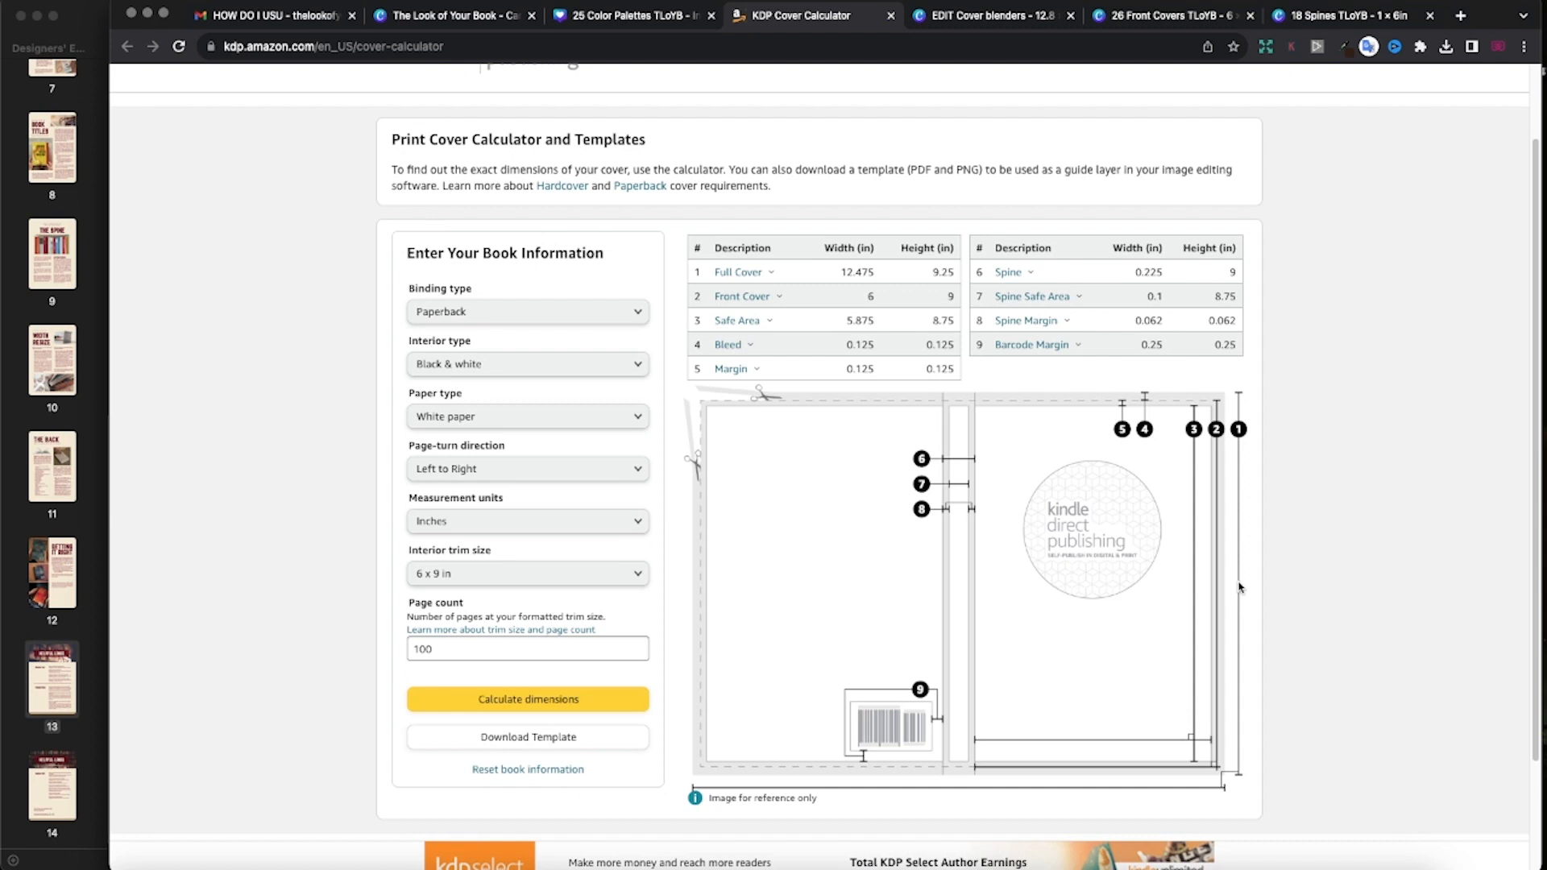
{"action": "double_click", "coordinate": [844, 270]}
{"action": "left_click", "coordinate": [950, 272]}
Step: Download the KDP cover template, preview its PNG in the downloads folder, and close the file window
{"action": "left_click", "coordinate": [533, 747]}
{"action": "left_click", "coordinate": [1301, 102]}
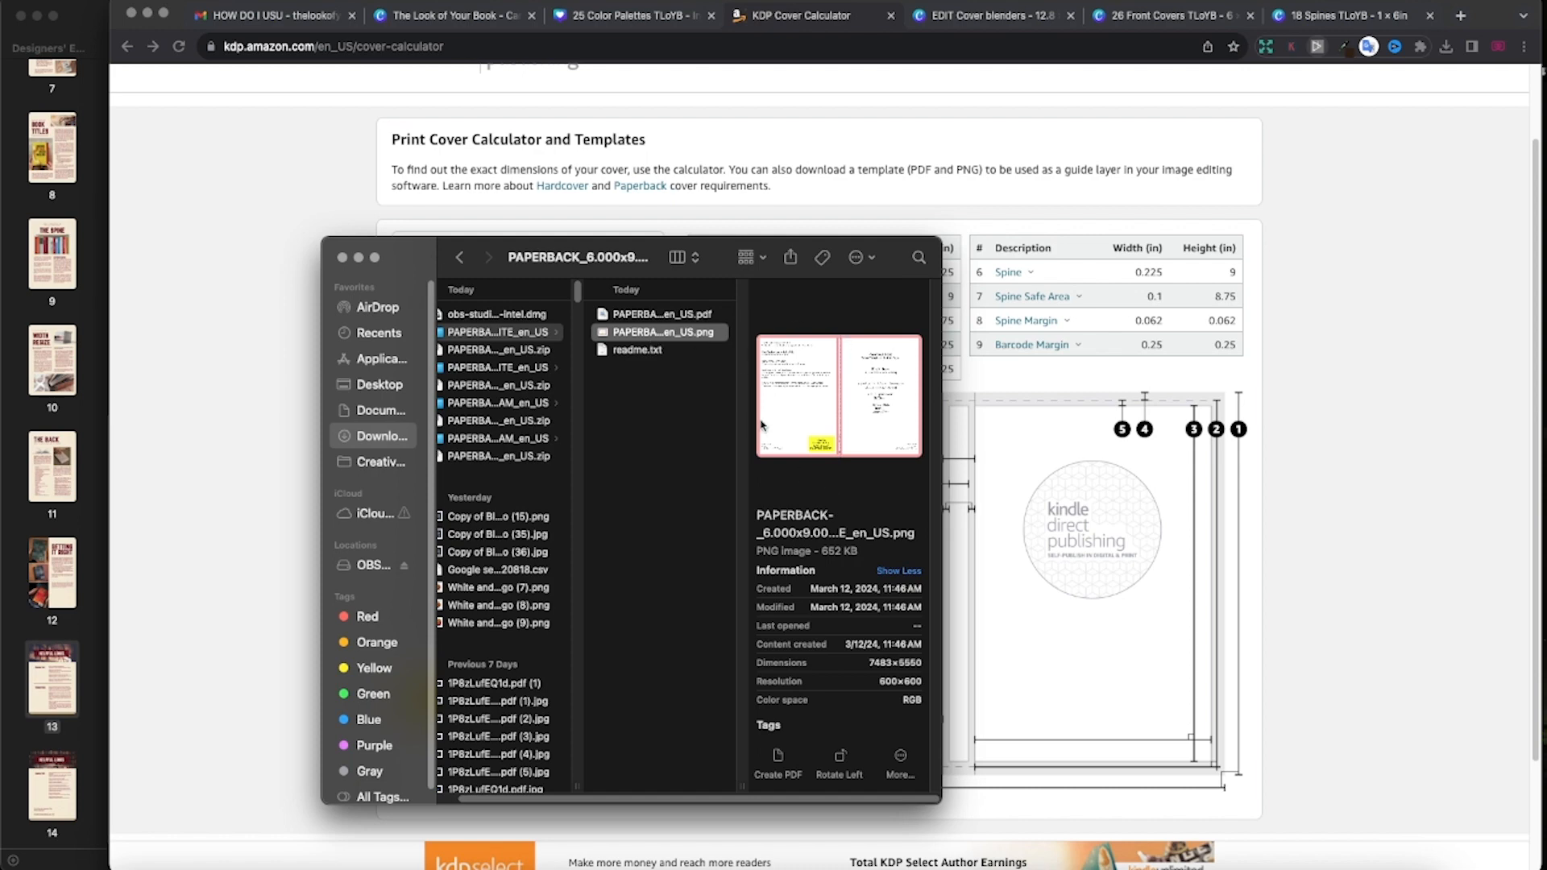
{"action": "left_click", "coordinate": [342, 257]}
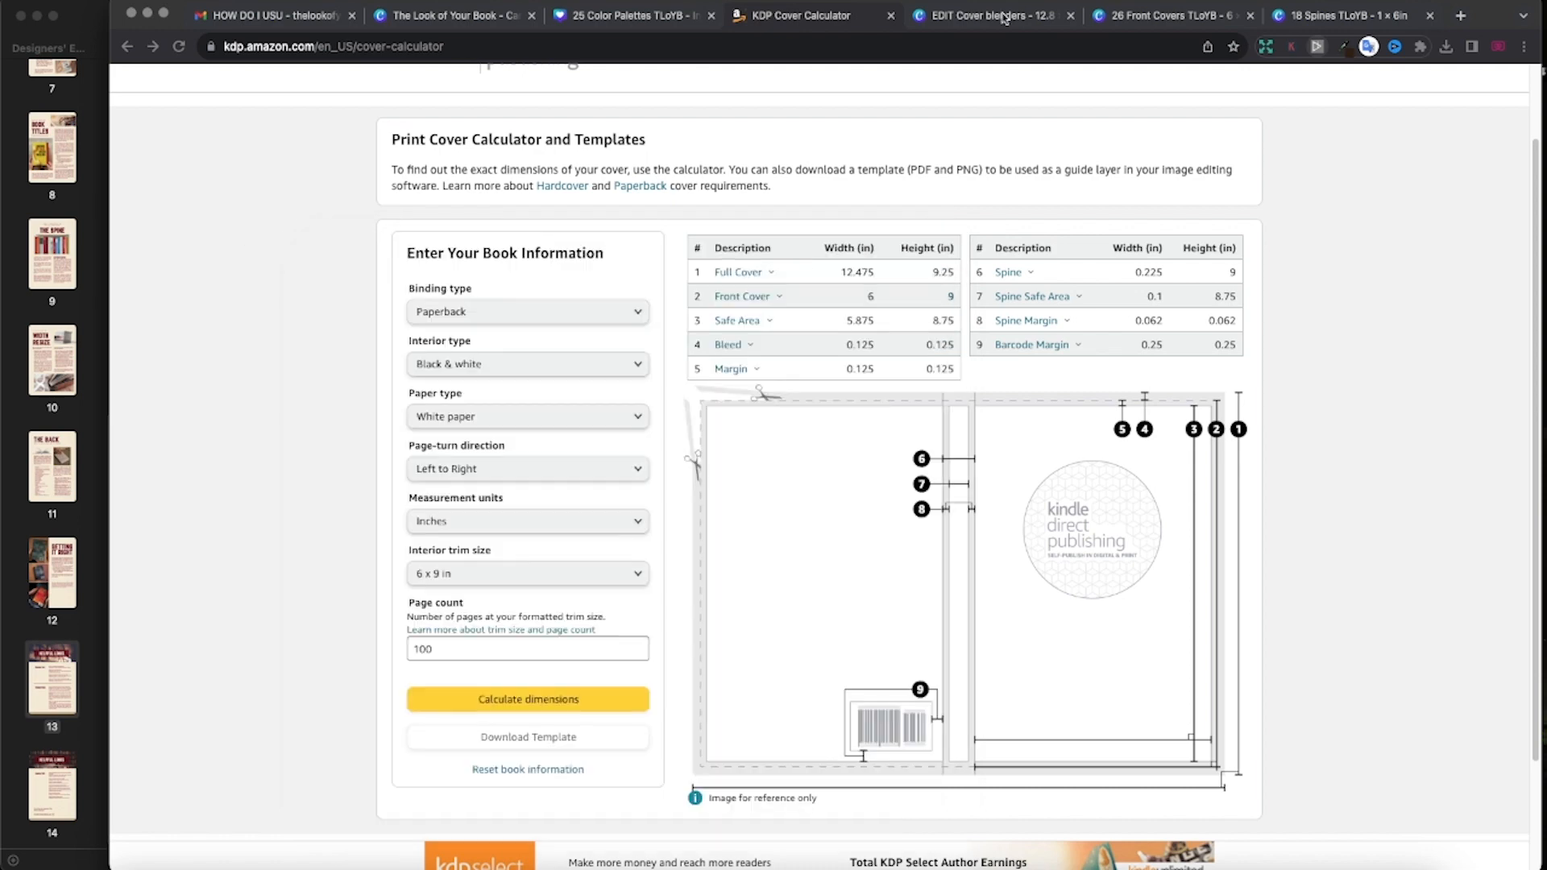
Step: In the EDIT Cover blenders Canva design, upload PAPERBACK_6.000x9.000_101_BW_CREAM_en_US.png and fill page 8 with the 250-page cream paper KDP template
{"action": "left_click", "coordinate": [991, 18]}
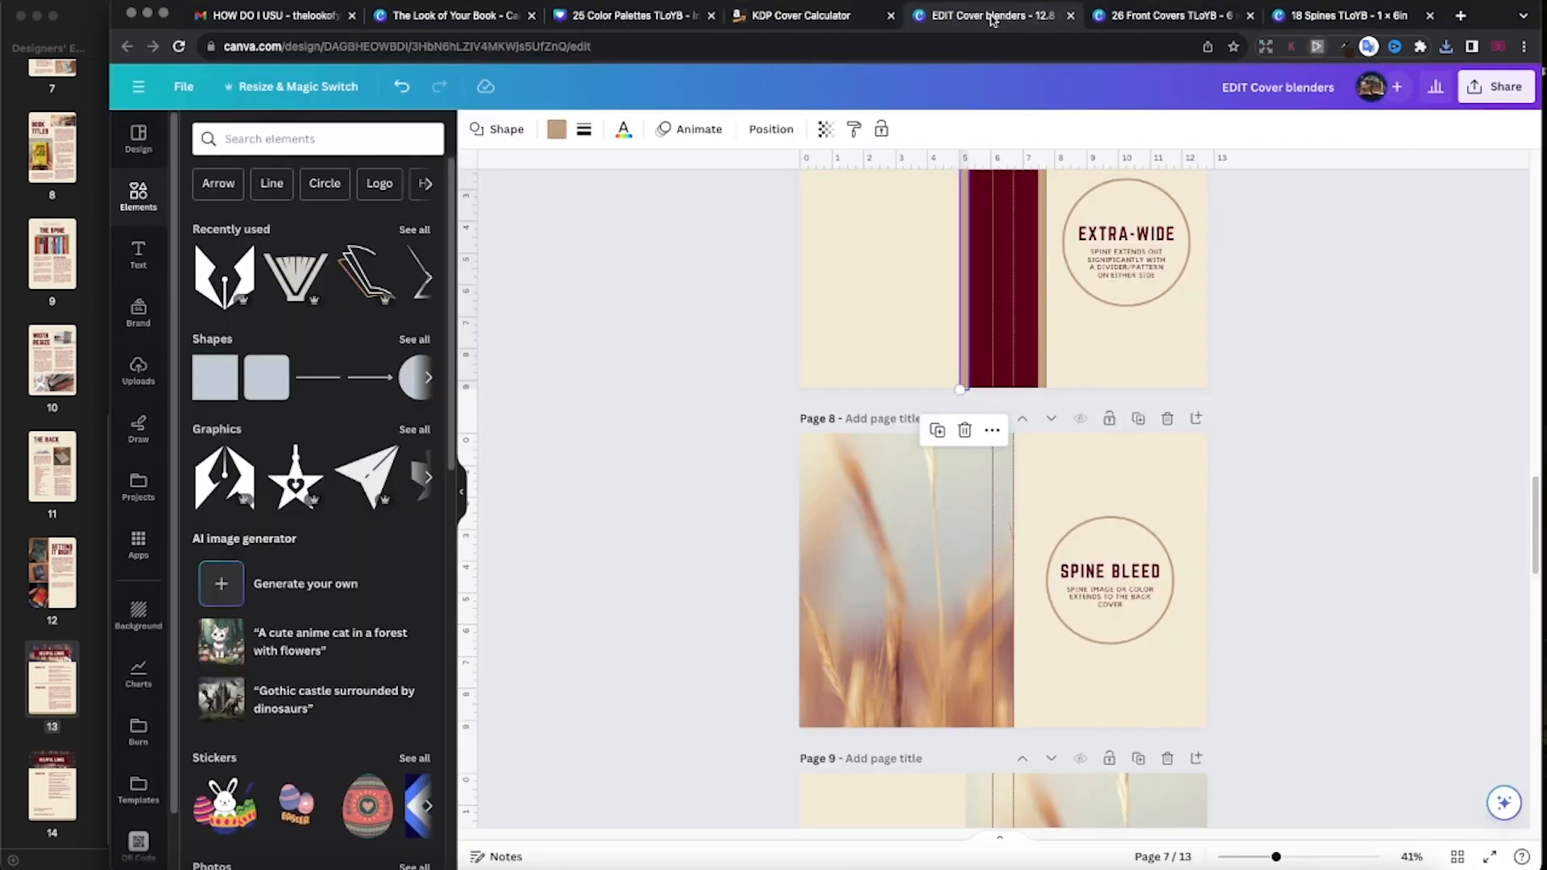
{"action": "scroll", "coordinate": [1241, 363], "scroll_direction": "down", "scroll_amount": 2}
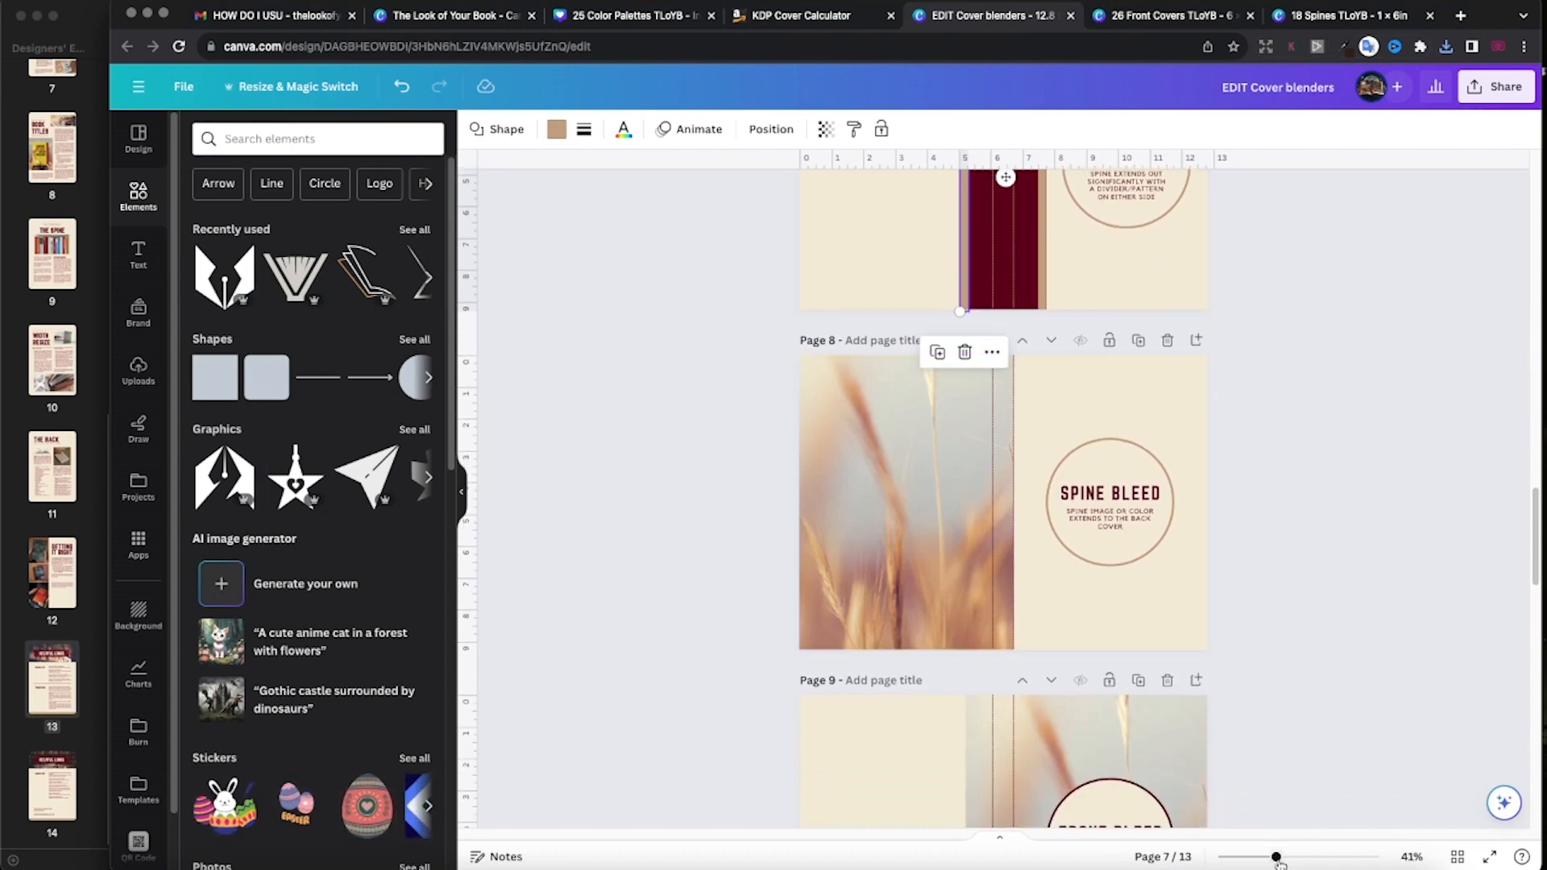
{"action": "left_click_drag", "start_coordinate": [1277, 857], "coordinate": [1299, 858]}
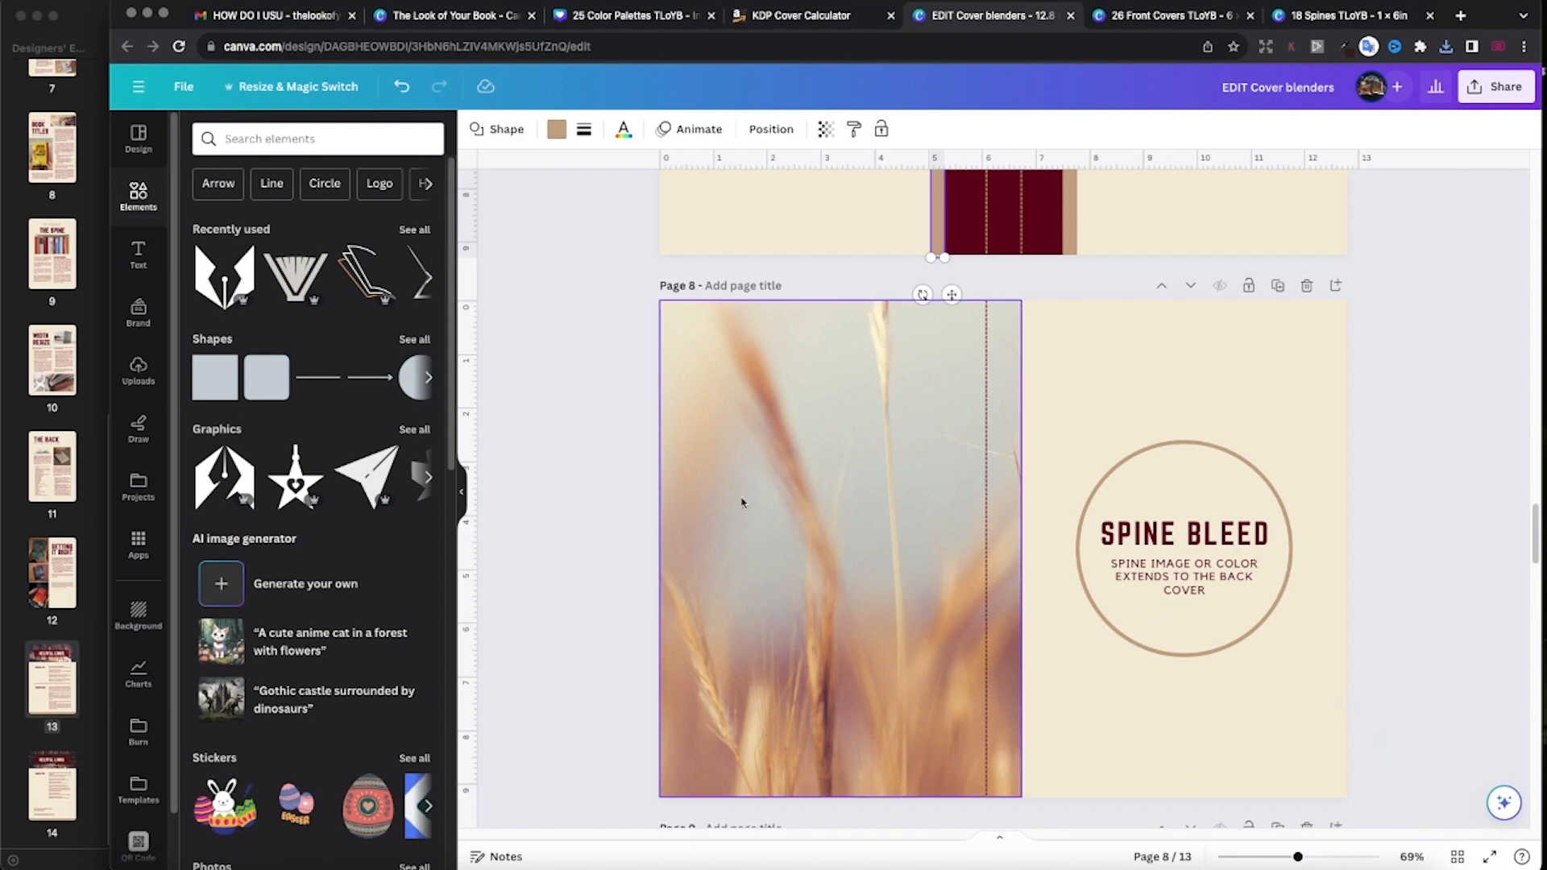
{"action": "left_click", "coordinate": [138, 371]}
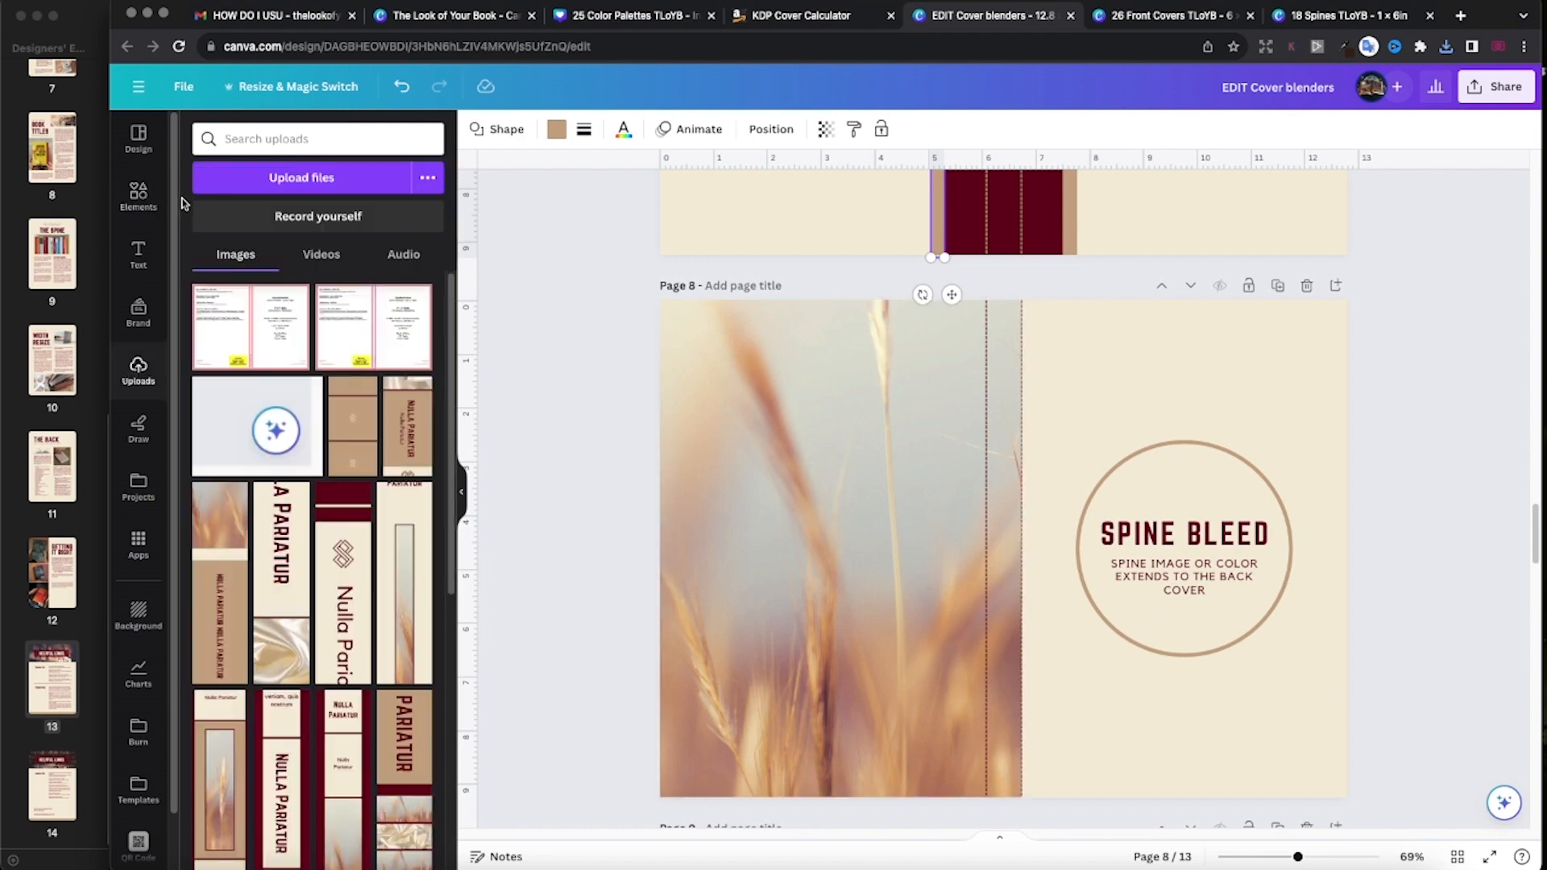
{"action": "left_click", "coordinate": [327, 176]}
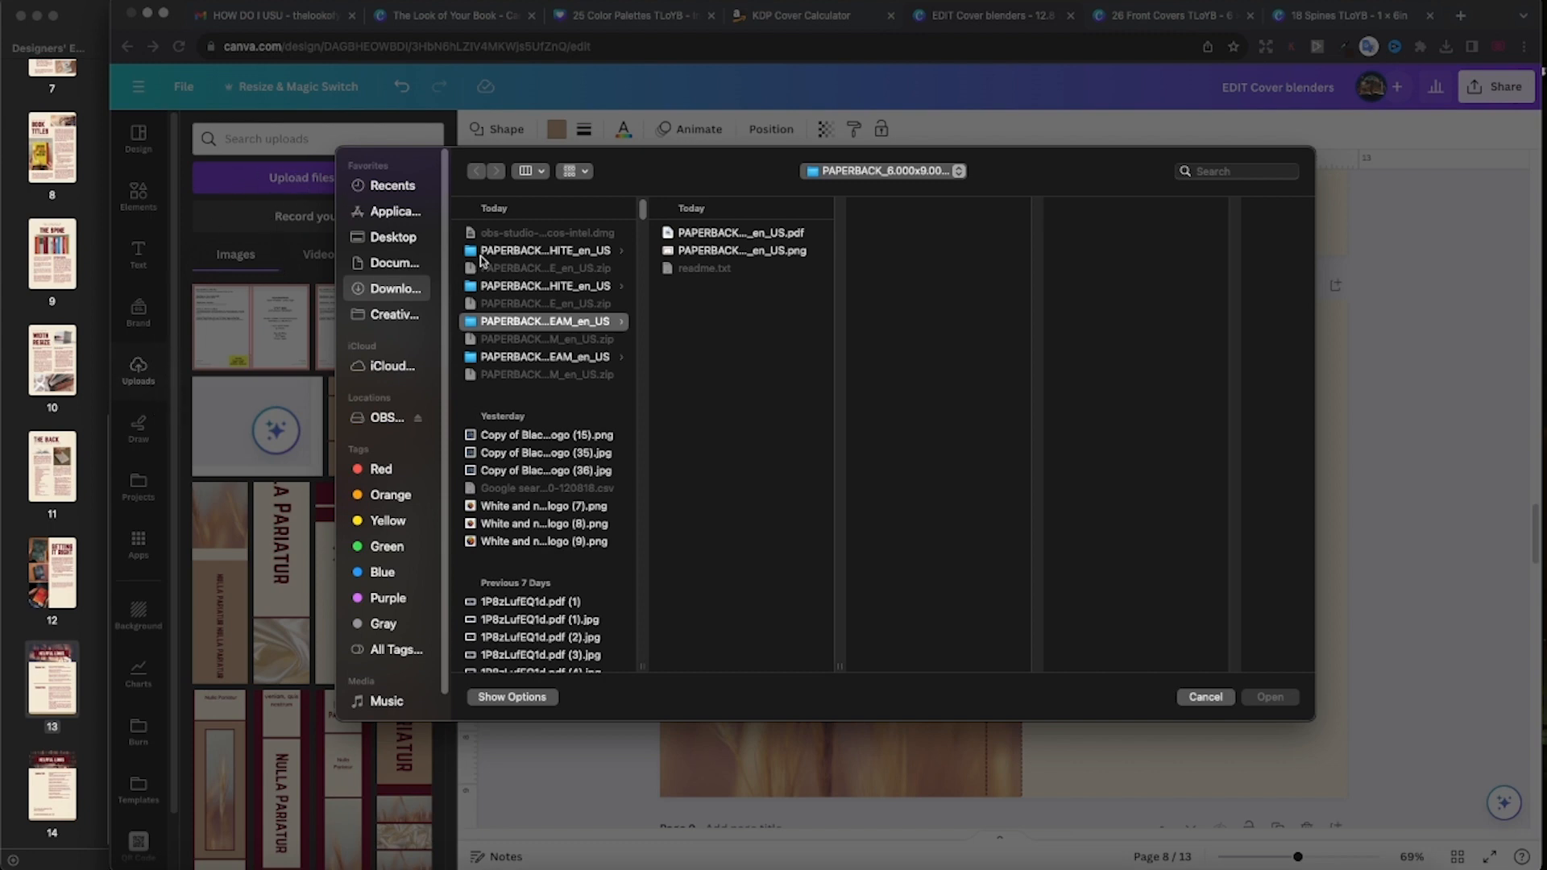
{"action": "left_click", "coordinate": [758, 252]}
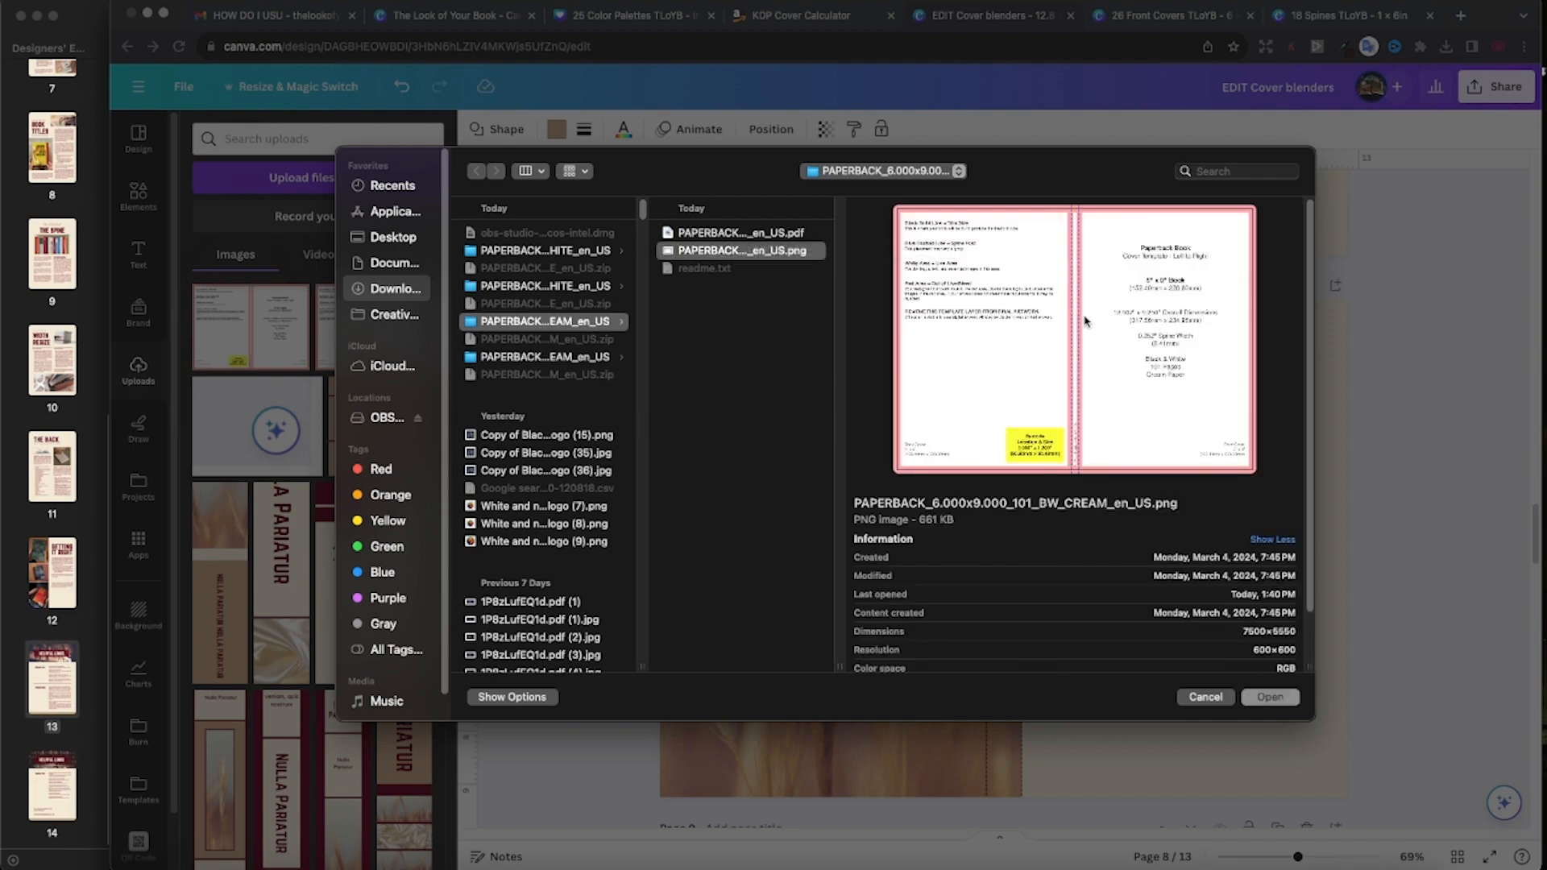
{"action": "left_click", "coordinate": [1286, 700]}
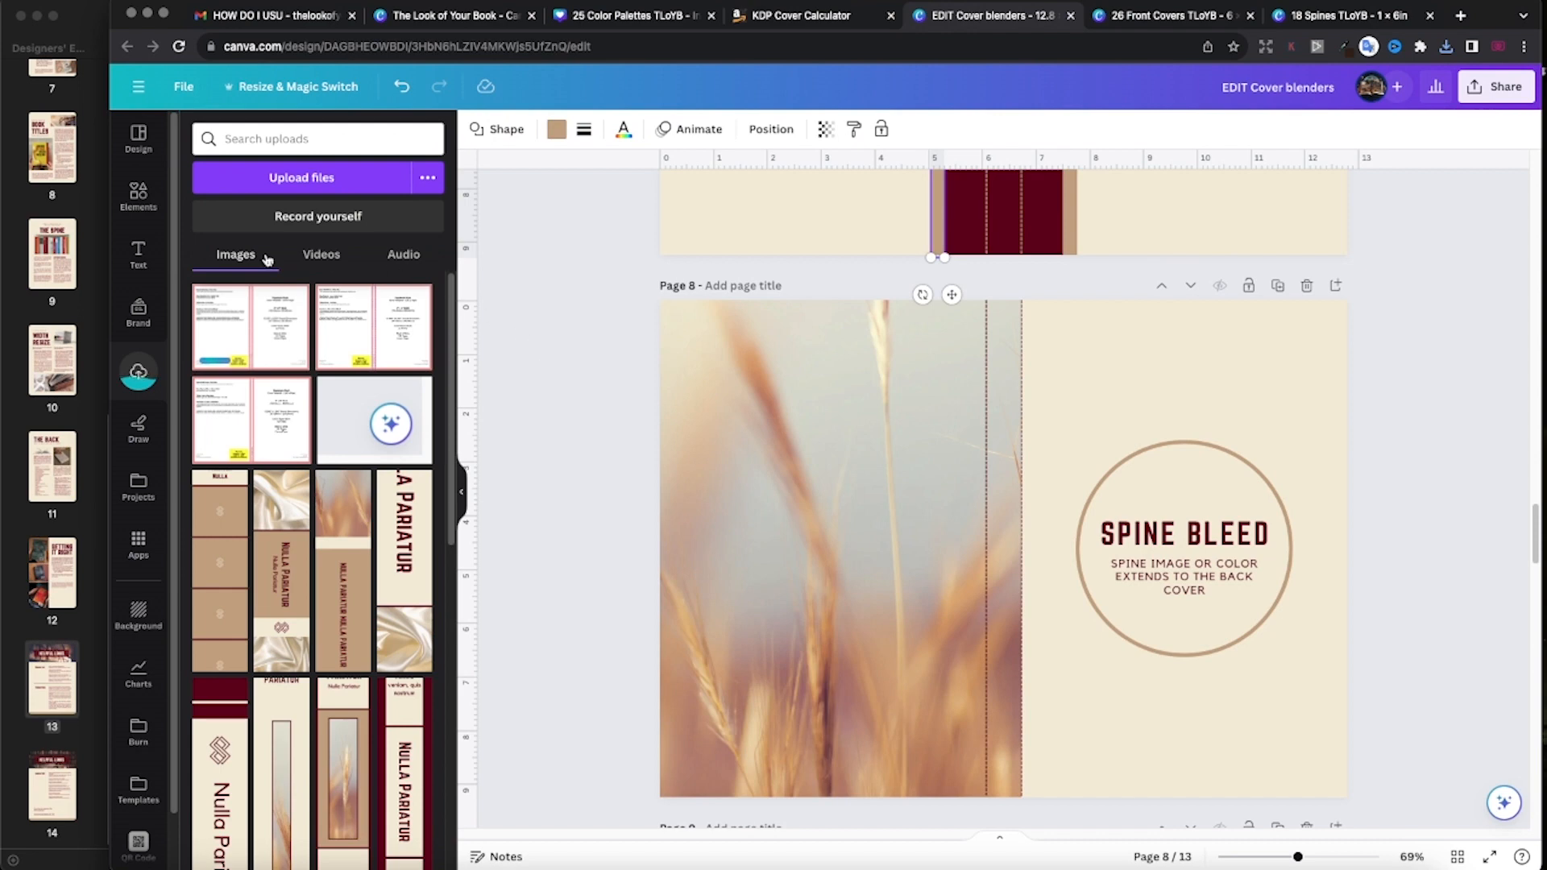
{"action": "left_click", "coordinate": [407, 342]}
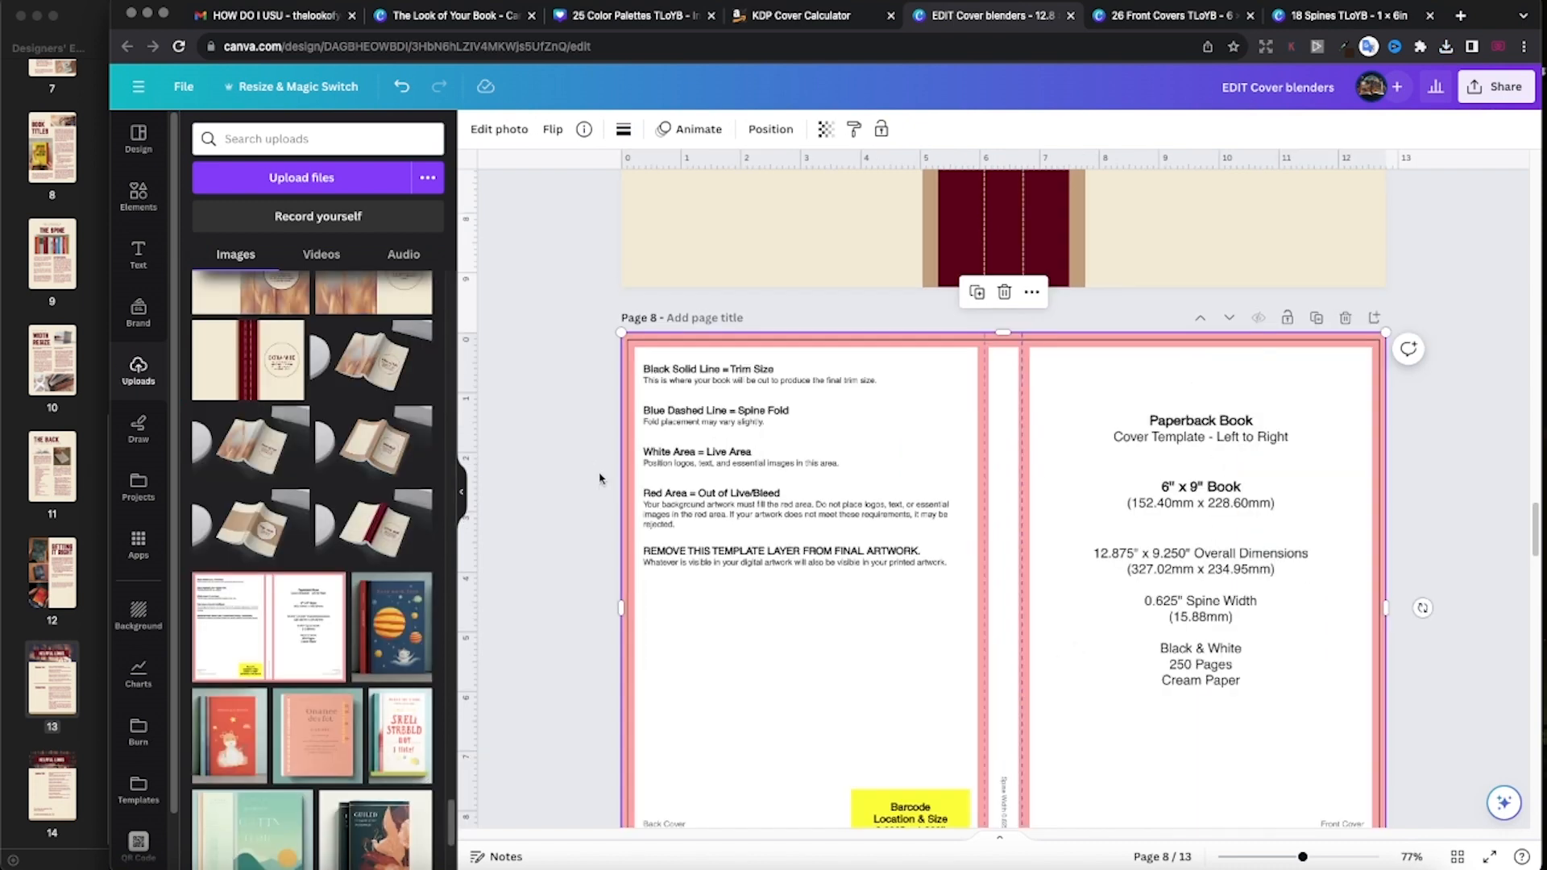
Step: Add custom guides with 6 columns, a 0.21 in column gap and 3 rows over the cover template
{"action": "left_click", "coordinate": [183, 87]}
{"action": "mouse_move", "coordinate": [224, 278]}
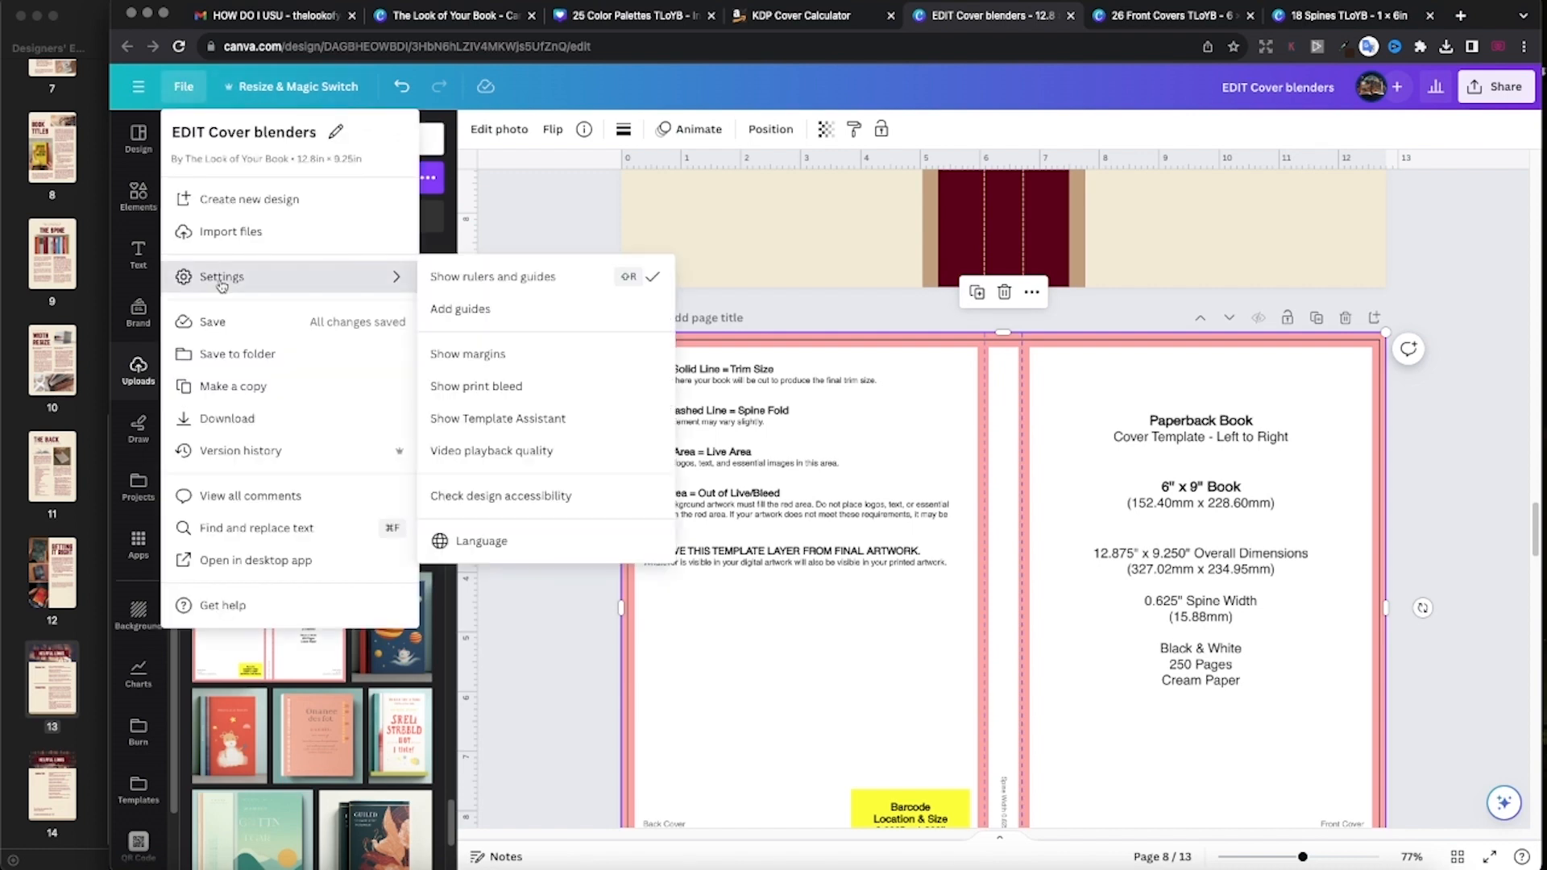
{"action": "left_click", "coordinate": [453, 313]}
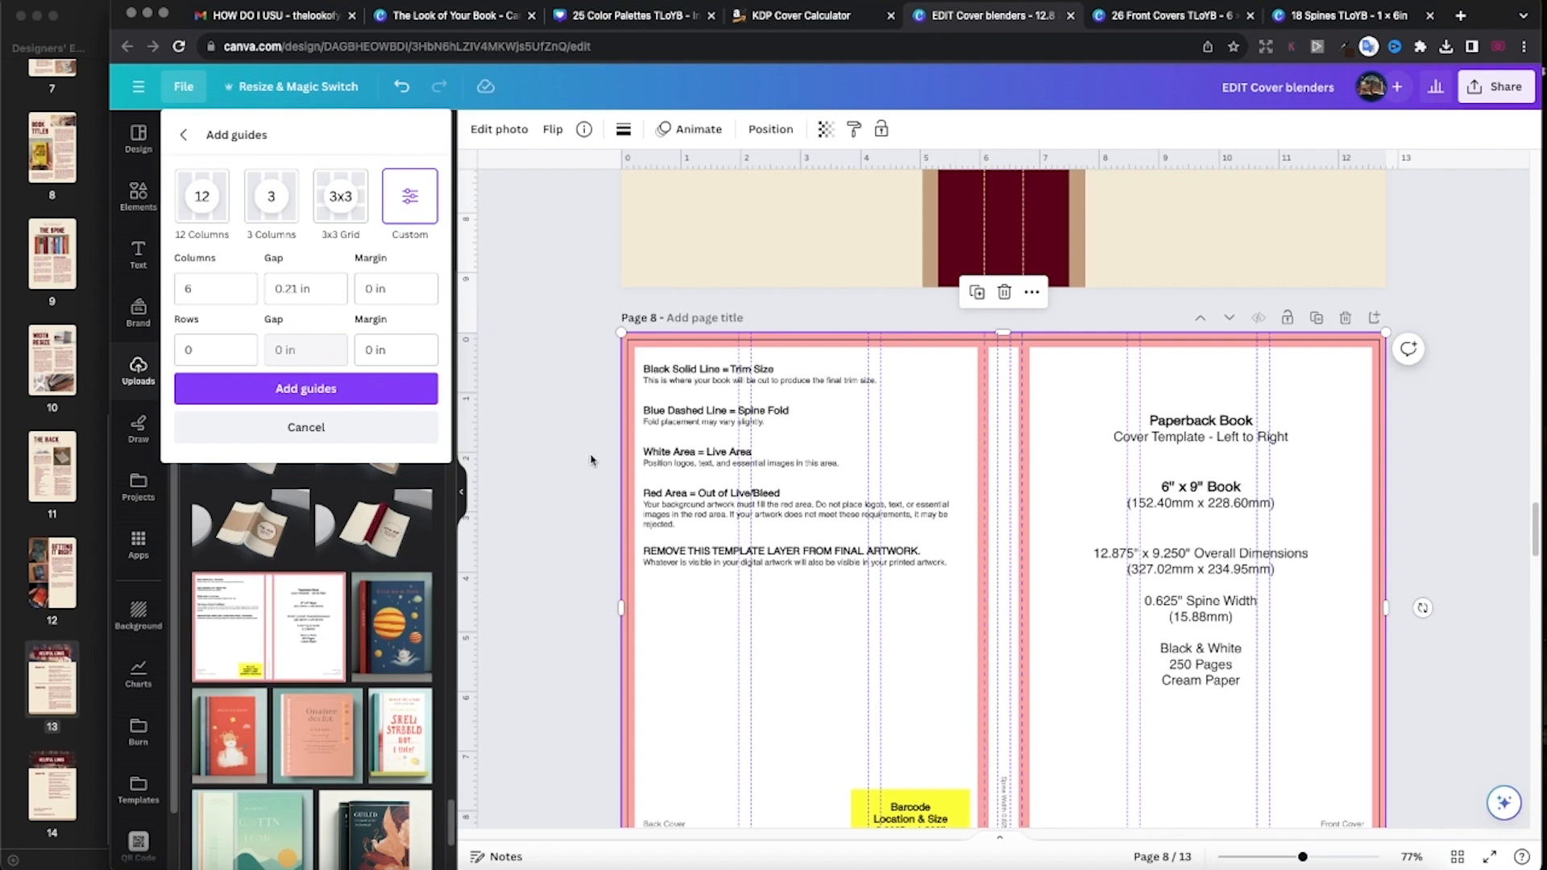
{"action": "scroll", "coordinate": [591, 460], "scroll_direction": "down", "scroll_amount": 3}
{"action": "scroll", "coordinate": [631, 382], "scroll_direction": "up", "scroll_amount": 1}
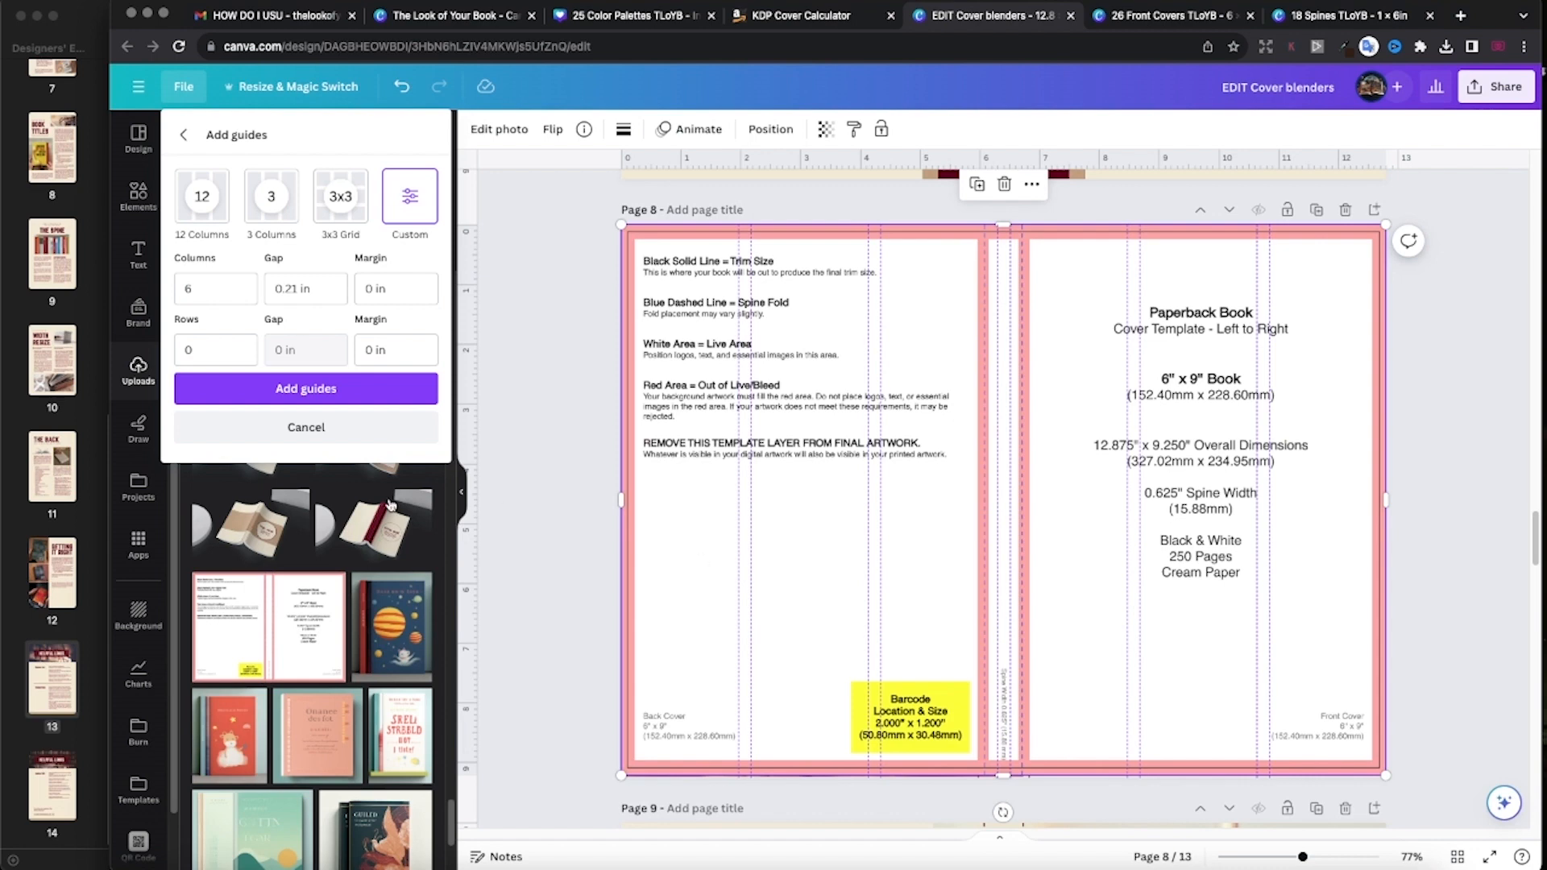
{"action": "left_click", "coordinate": [206, 352]}
{"action": "type", "text": "3"}
{"action": "left_click", "coordinate": [367, 399]}
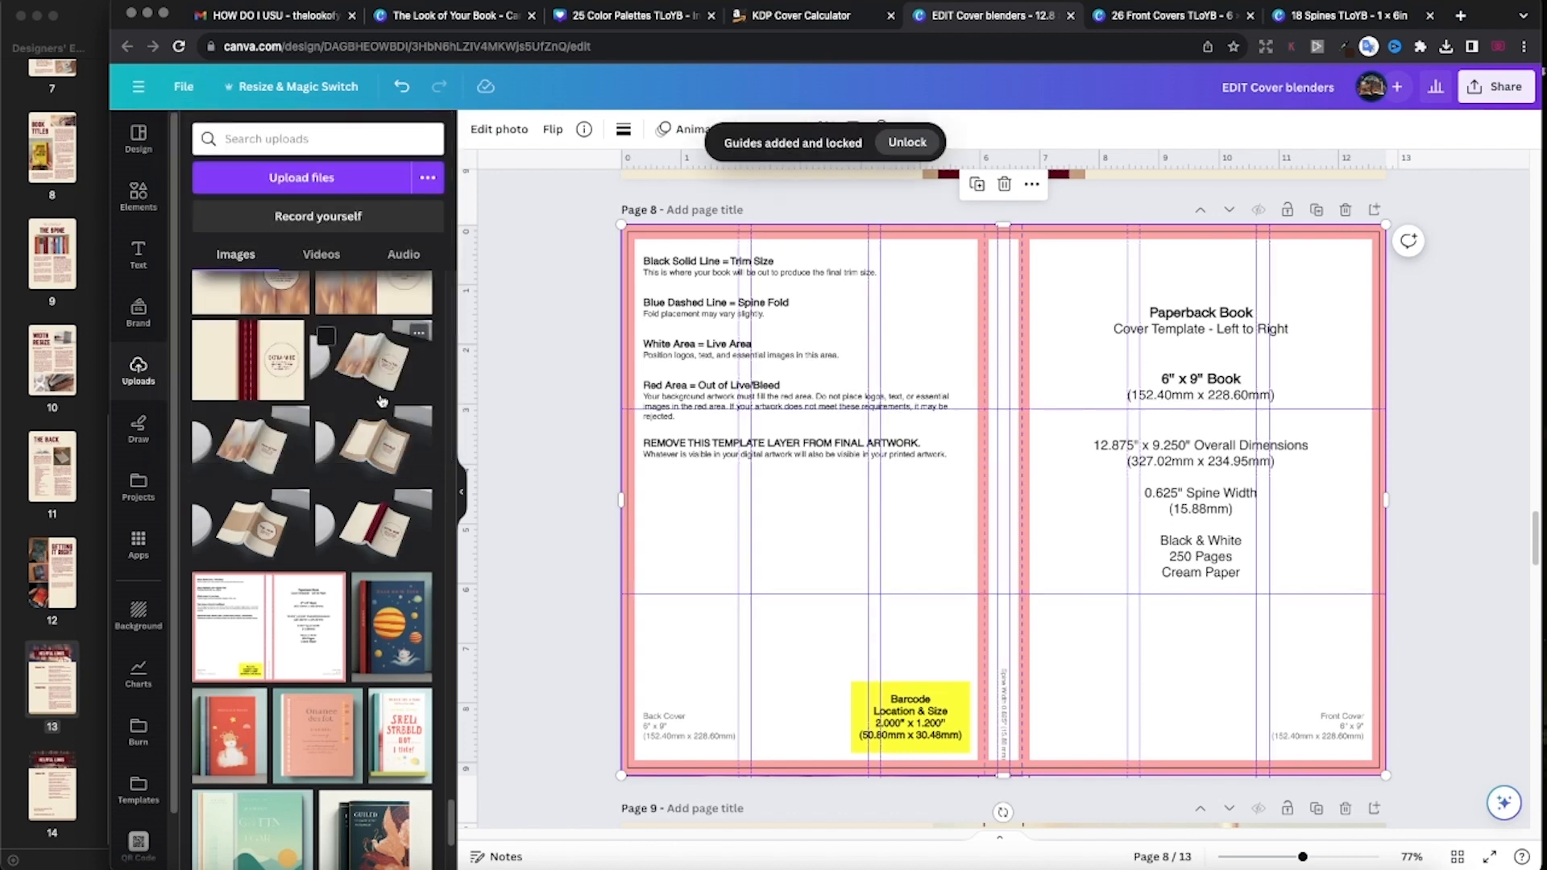
Step: Unlock the added guides and lock the KDP template image in place on page 8
{"action": "left_click", "coordinate": [914, 145]}
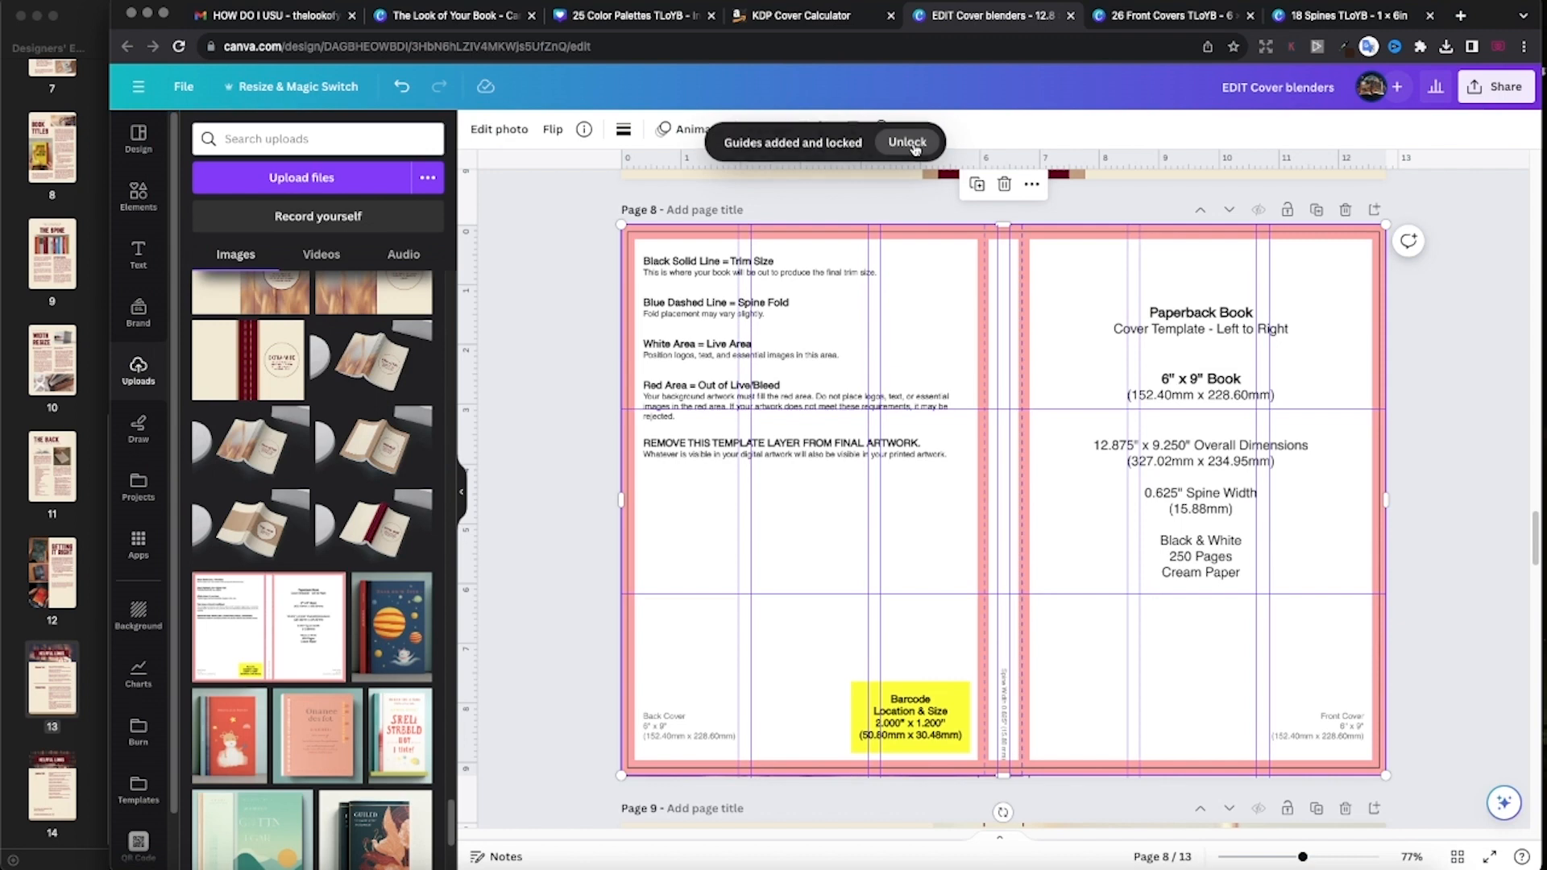
{"action": "scroll", "coordinate": [921, 335], "scroll_direction": "up", "scroll_amount": 2}
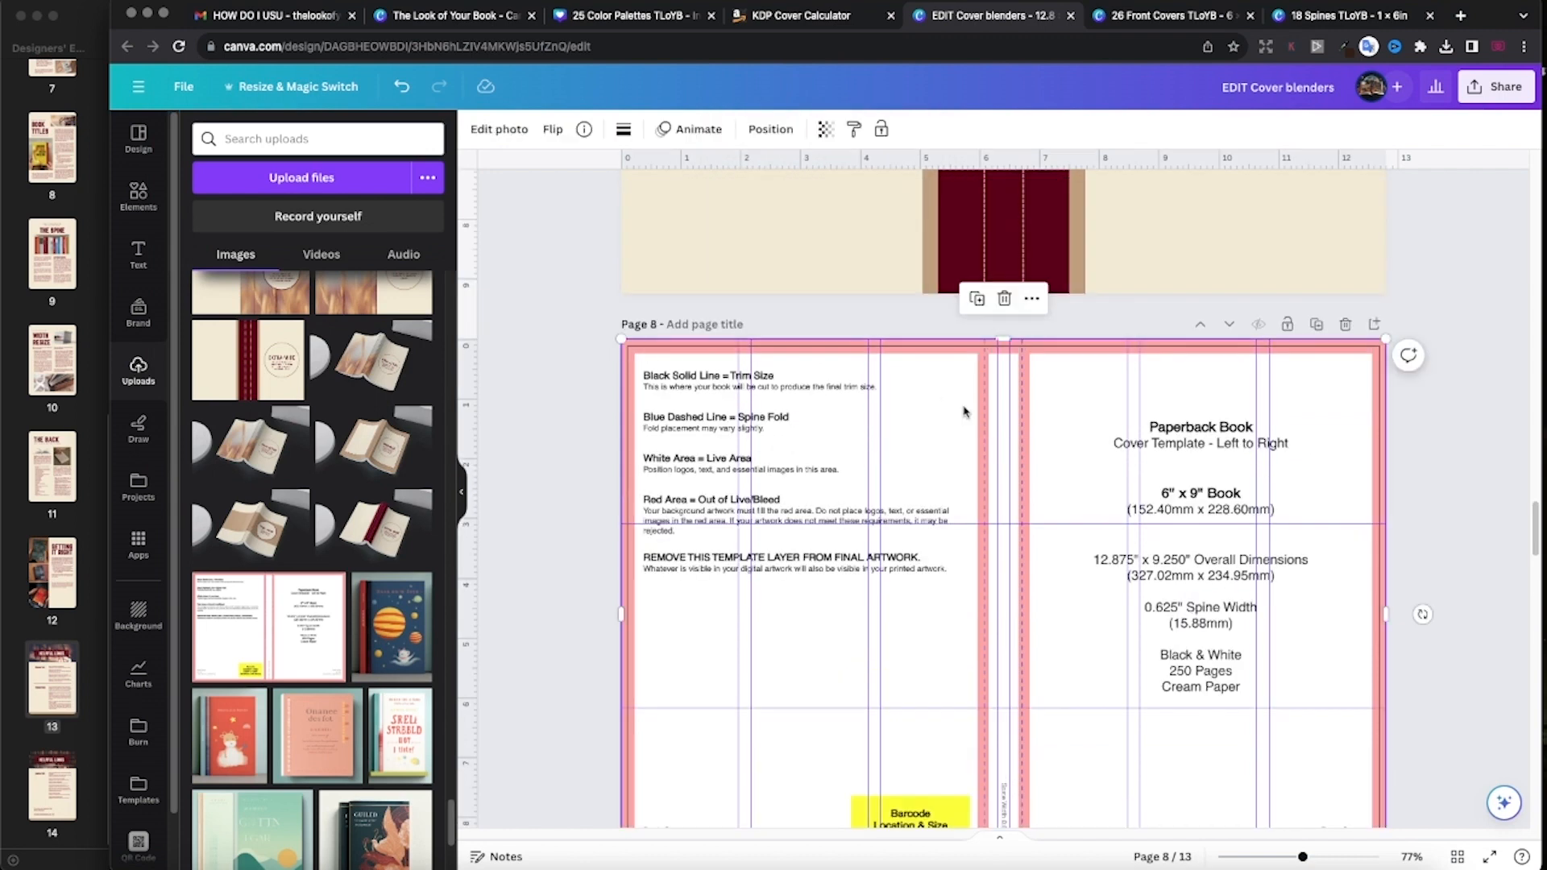
{"action": "left_click", "coordinate": [883, 129]}
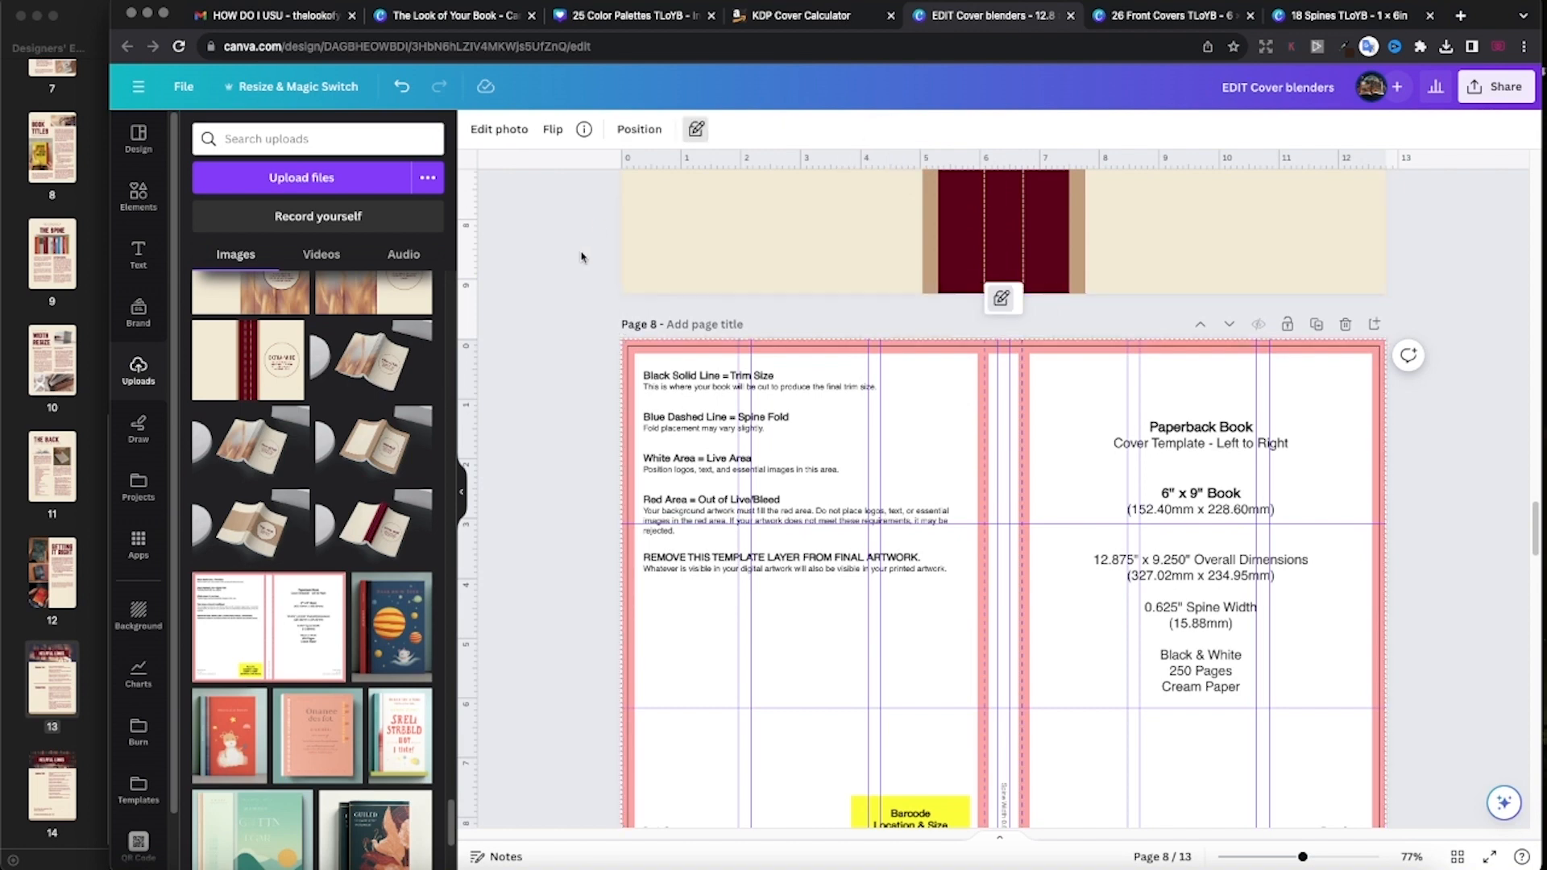
Step: Move a horizontal guide down to the bottom red margin and a vertical guide to the inner edge of the spine's left red strip
{"action": "scroll", "coordinate": [1092, 700], "scroll_direction": "down", "scroll_amount": 2}
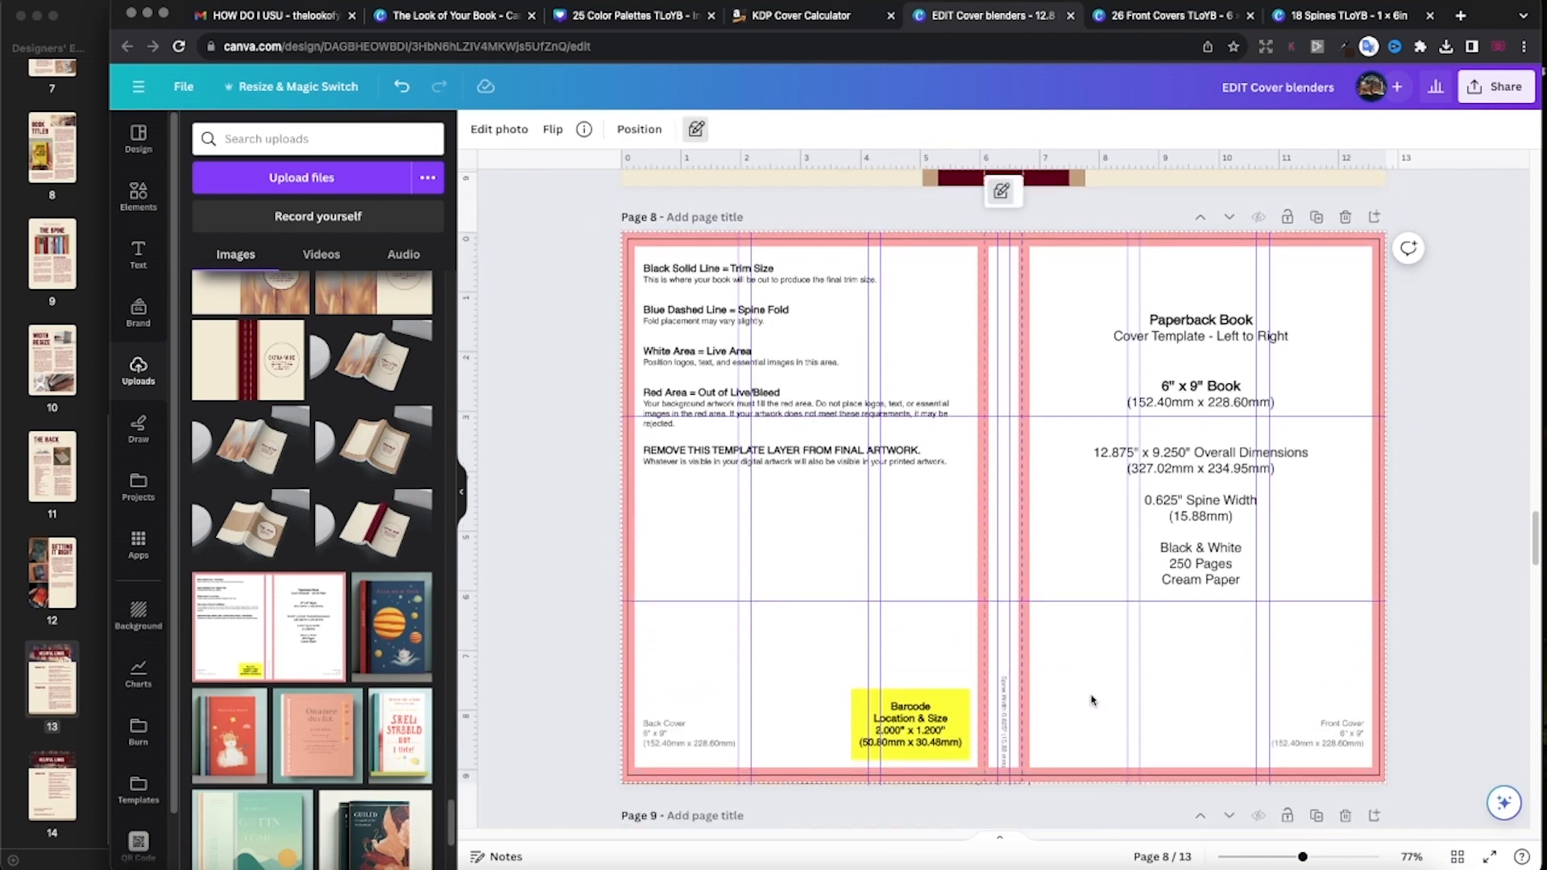
{"action": "scroll", "coordinate": [1092, 700], "scroll_direction": "down", "scroll_amount": 2}
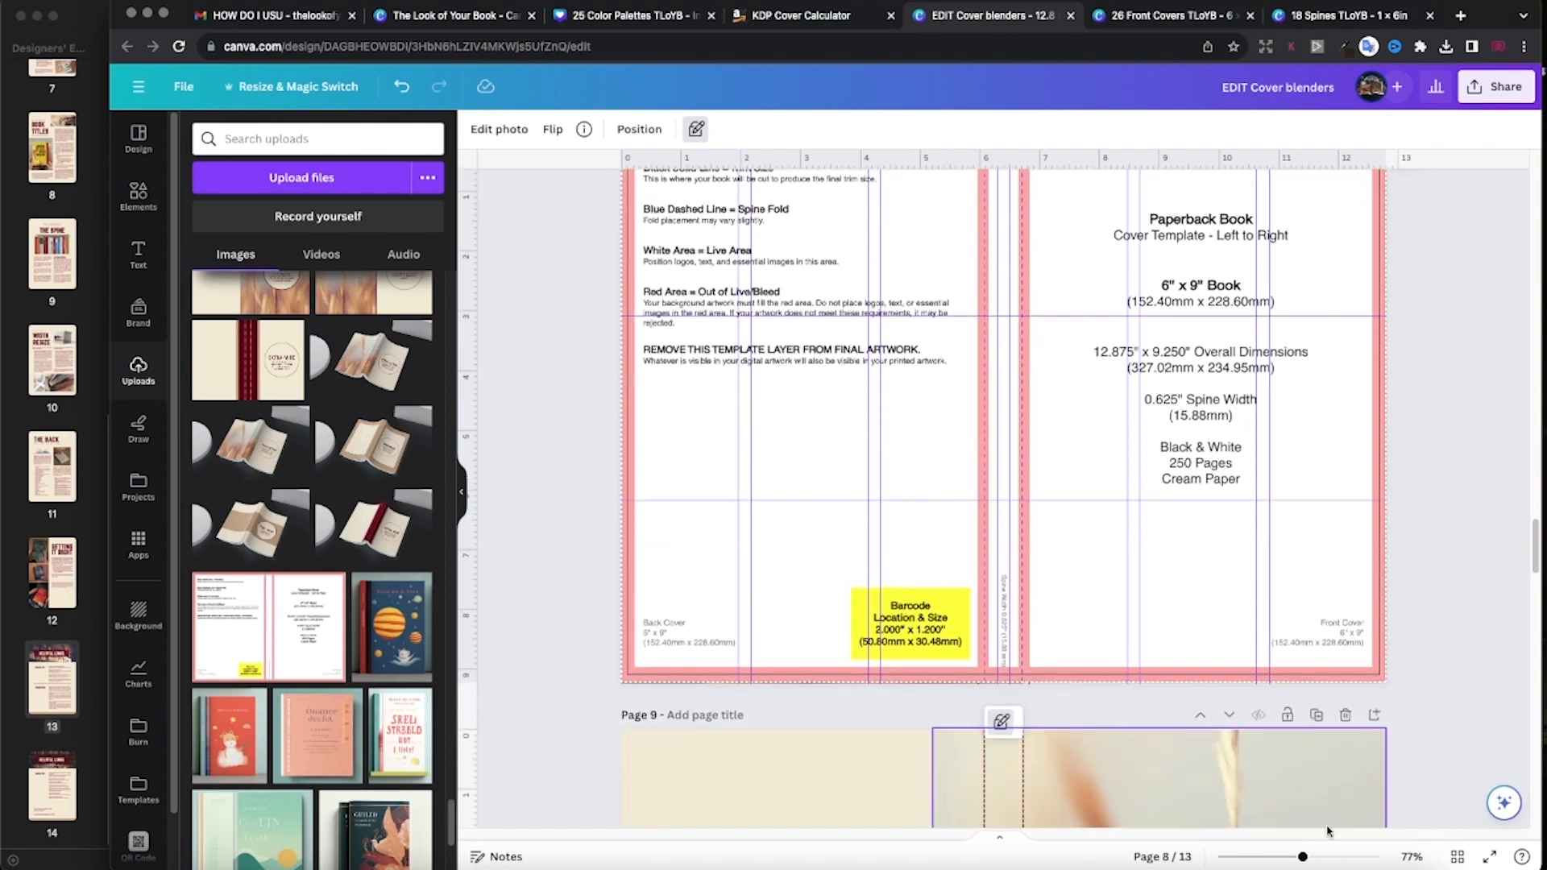
{"action": "left_click_drag", "start_coordinate": [1302, 857], "coordinate": [1318, 856]}
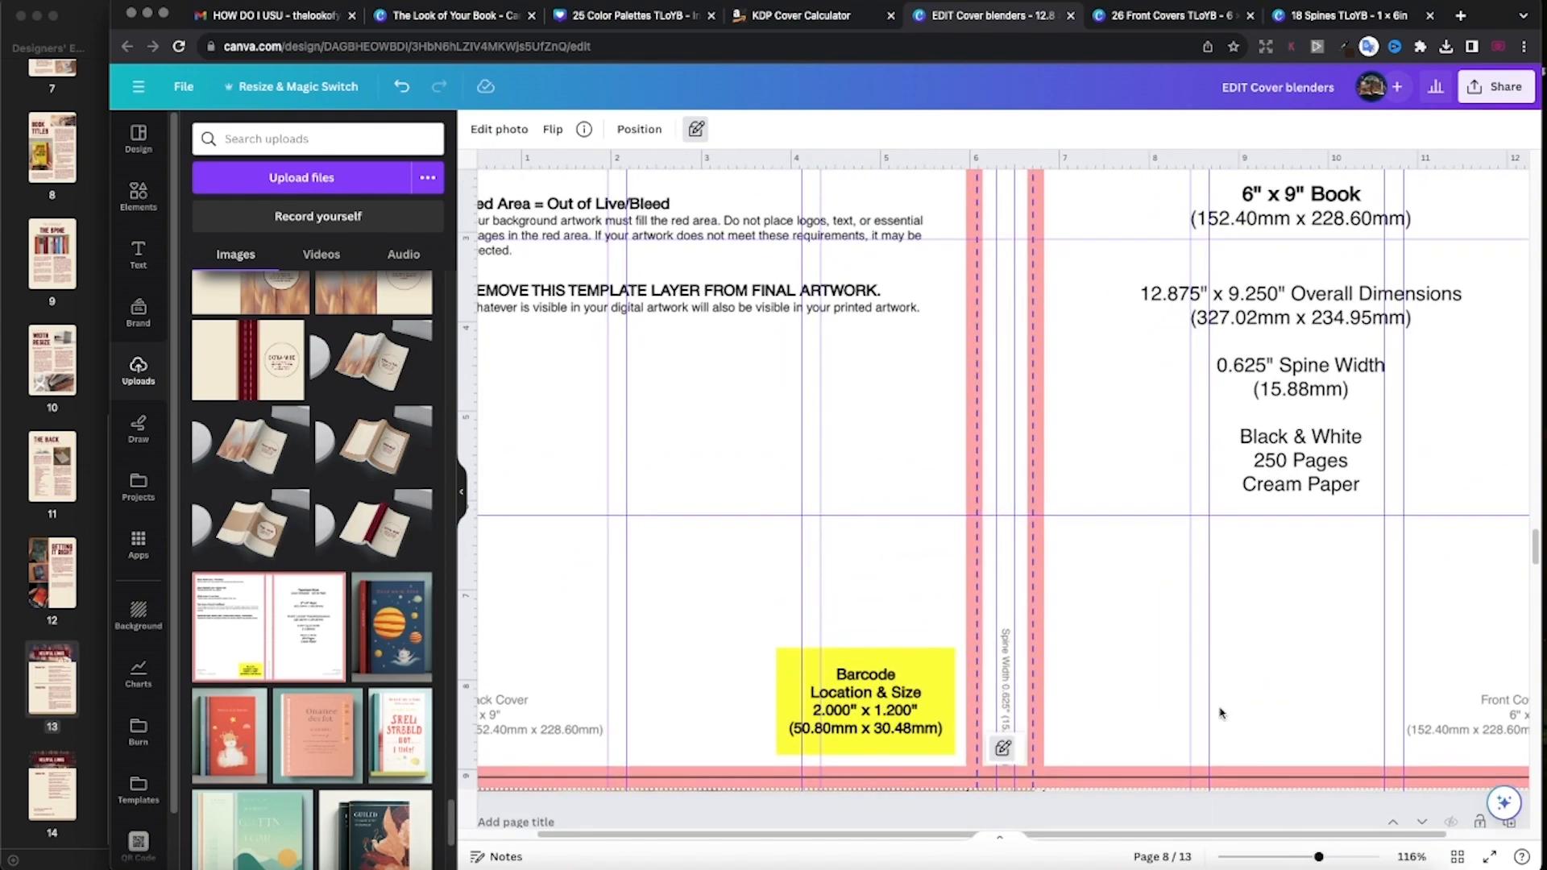
{"action": "left_click_drag", "start_coordinate": [1104, 539], "coordinate": [1117, 767]}
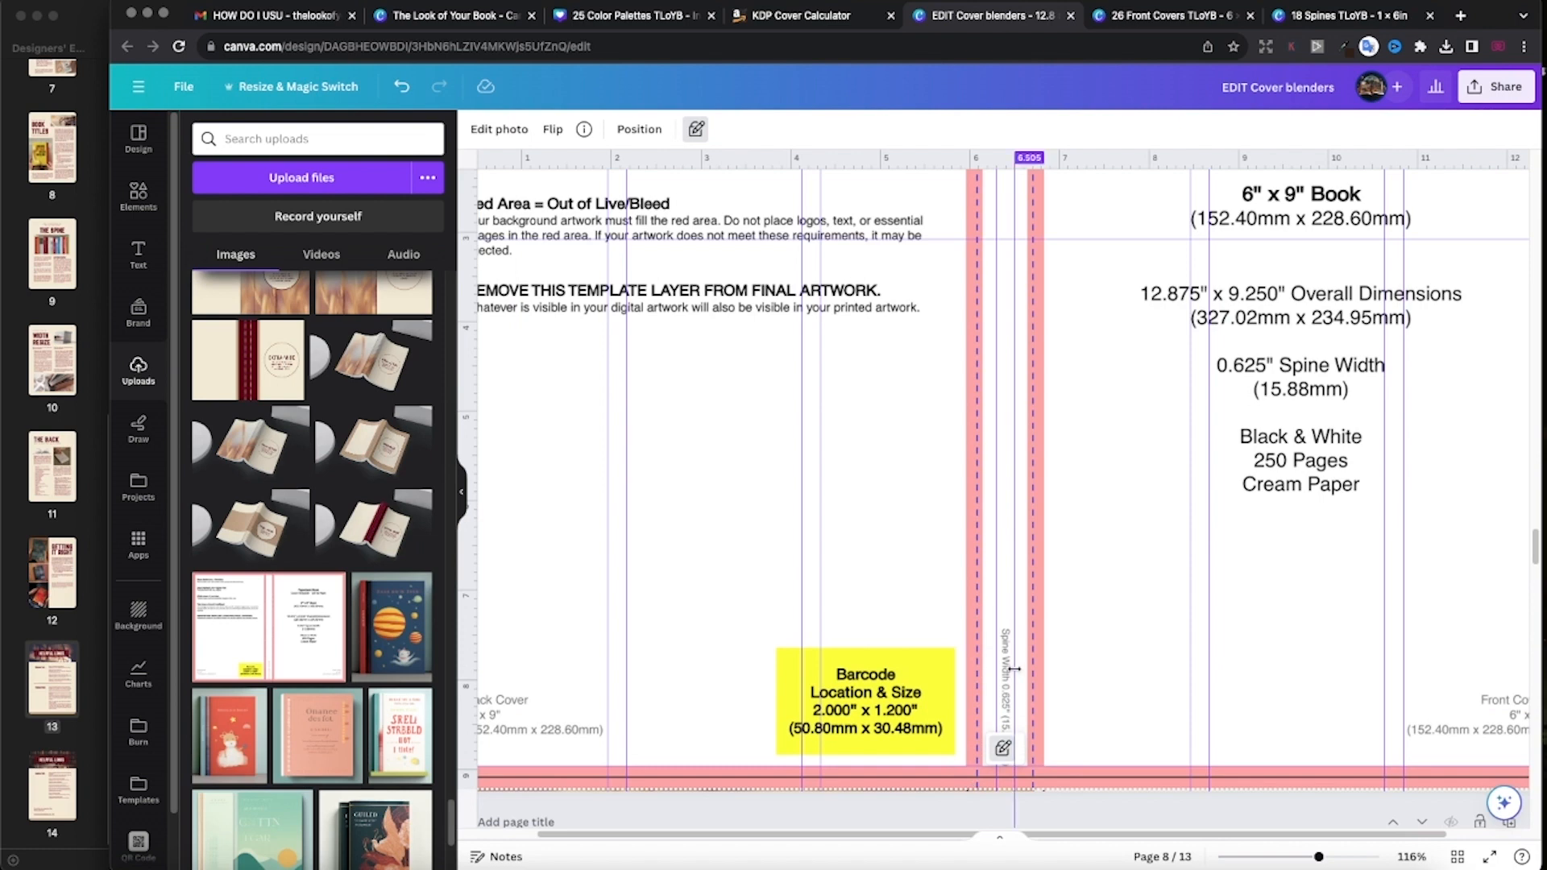
{"action": "left_click_drag", "start_coordinate": [1015, 669], "coordinate": [984, 651]}
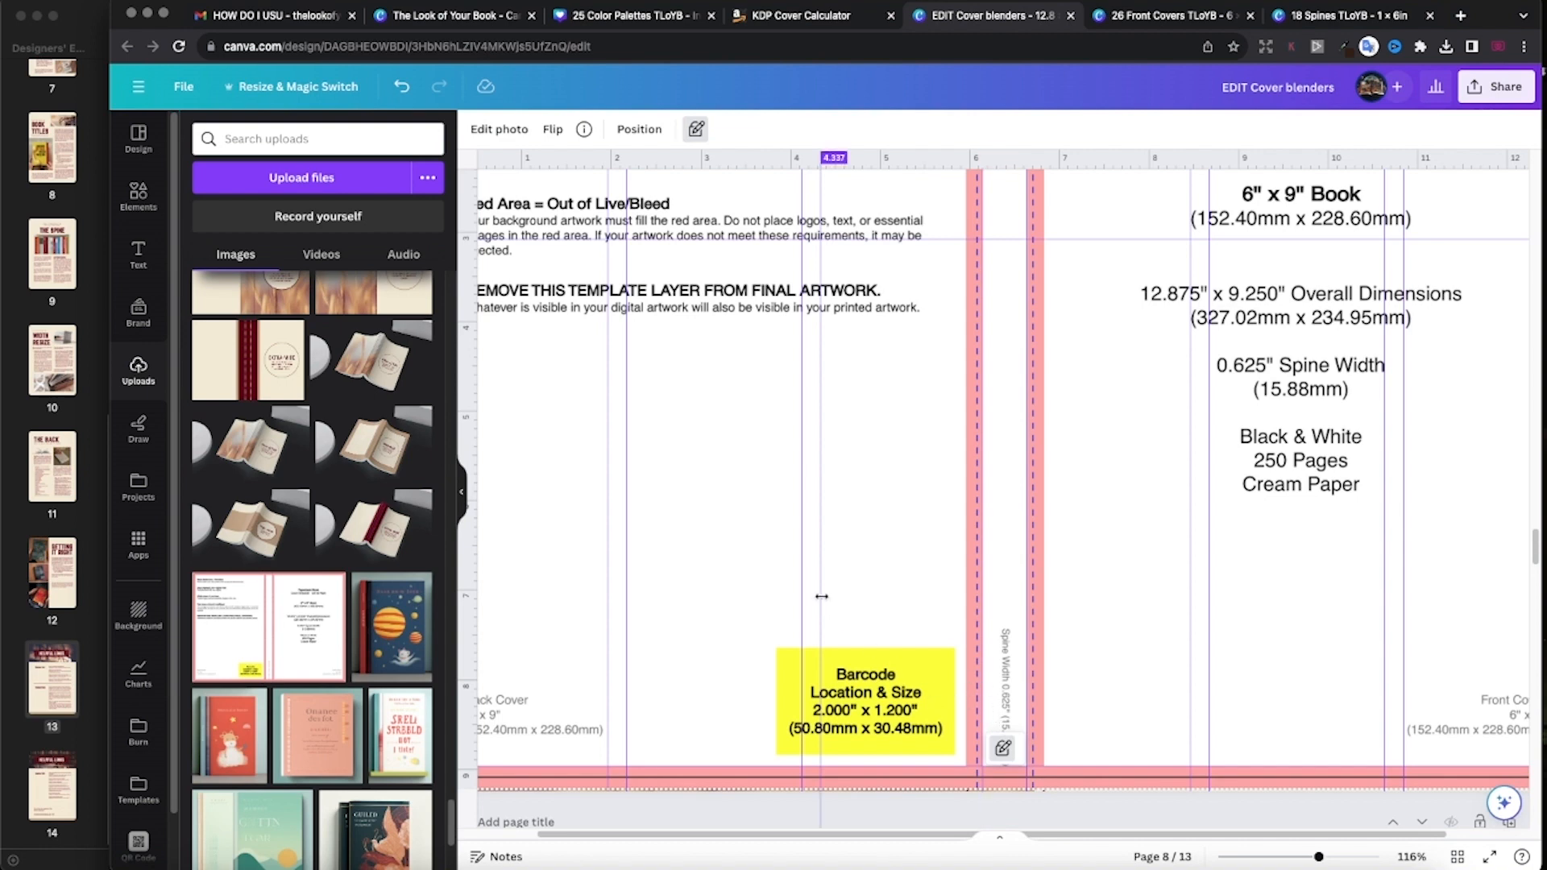
Step: Align vertical guides with the outer edges of both red spine strips, placing the back-cover side guide at about 5.958 in
{"action": "left_click_drag", "start_coordinate": [821, 597], "coordinate": [971, 606]}
{"action": "left_click_drag", "start_coordinate": [1324, 857], "coordinate": [1340, 858]}
{"action": "left_click_drag", "start_coordinate": [938, 601], "coordinate": [937, 601]}
{"action": "left_click_drag", "start_coordinate": [1341, 858], "coordinate": [1367, 857]}
{"action": "left_click_drag", "start_coordinate": [891, 586], "coordinate": [885, 585]}
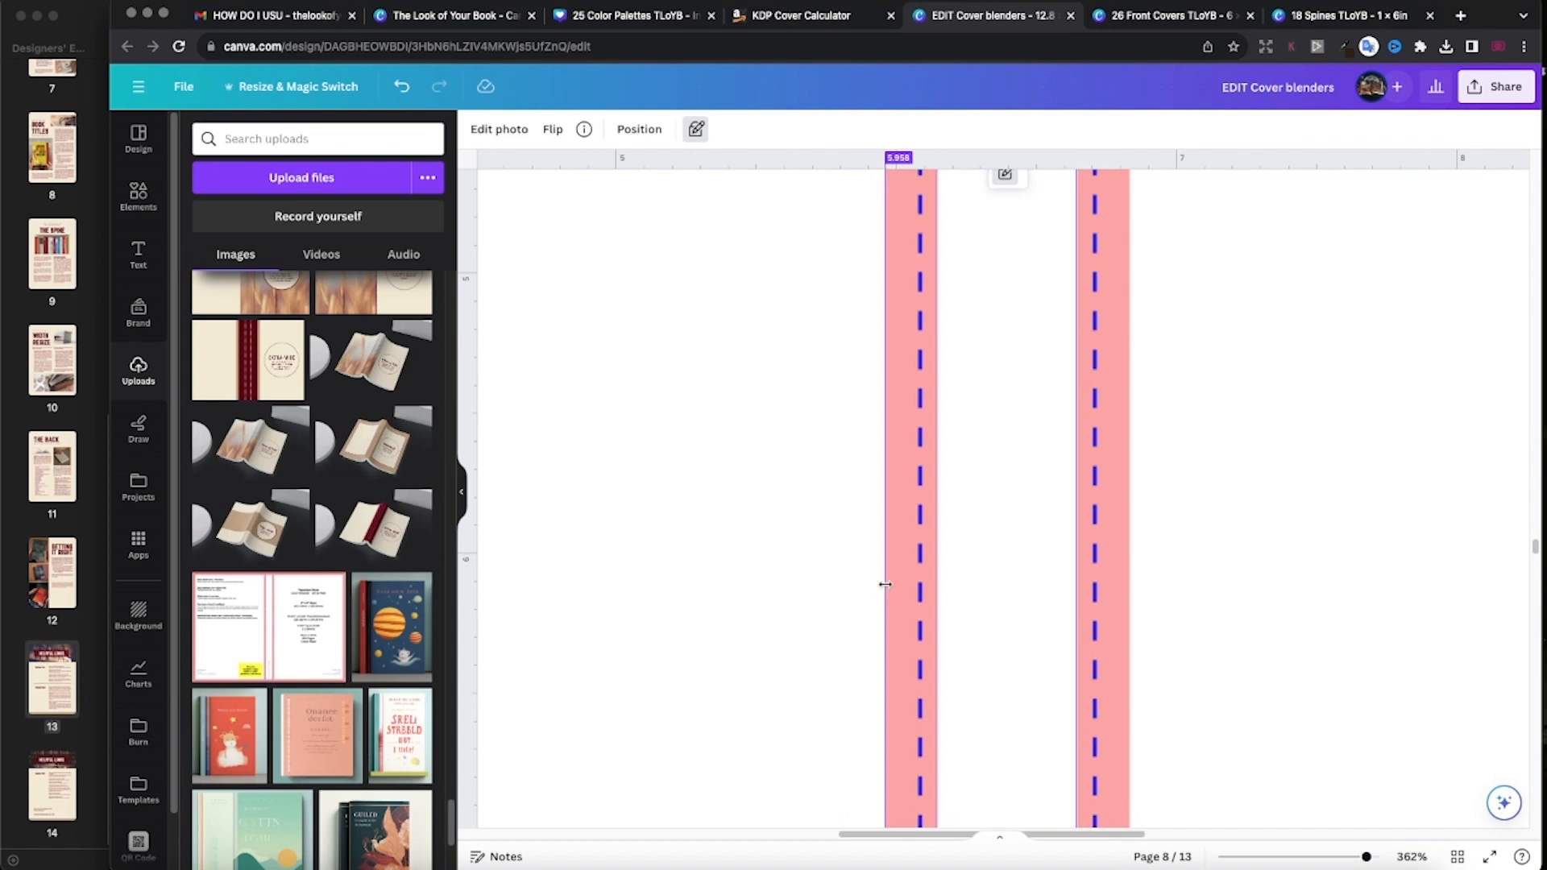
{"action": "left_click_drag", "start_coordinate": [1366, 857], "coordinate": [1347, 856]}
{"action": "left_click_drag", "start_coordinate": [1392, 608], "coordinate": [1108, 582]}
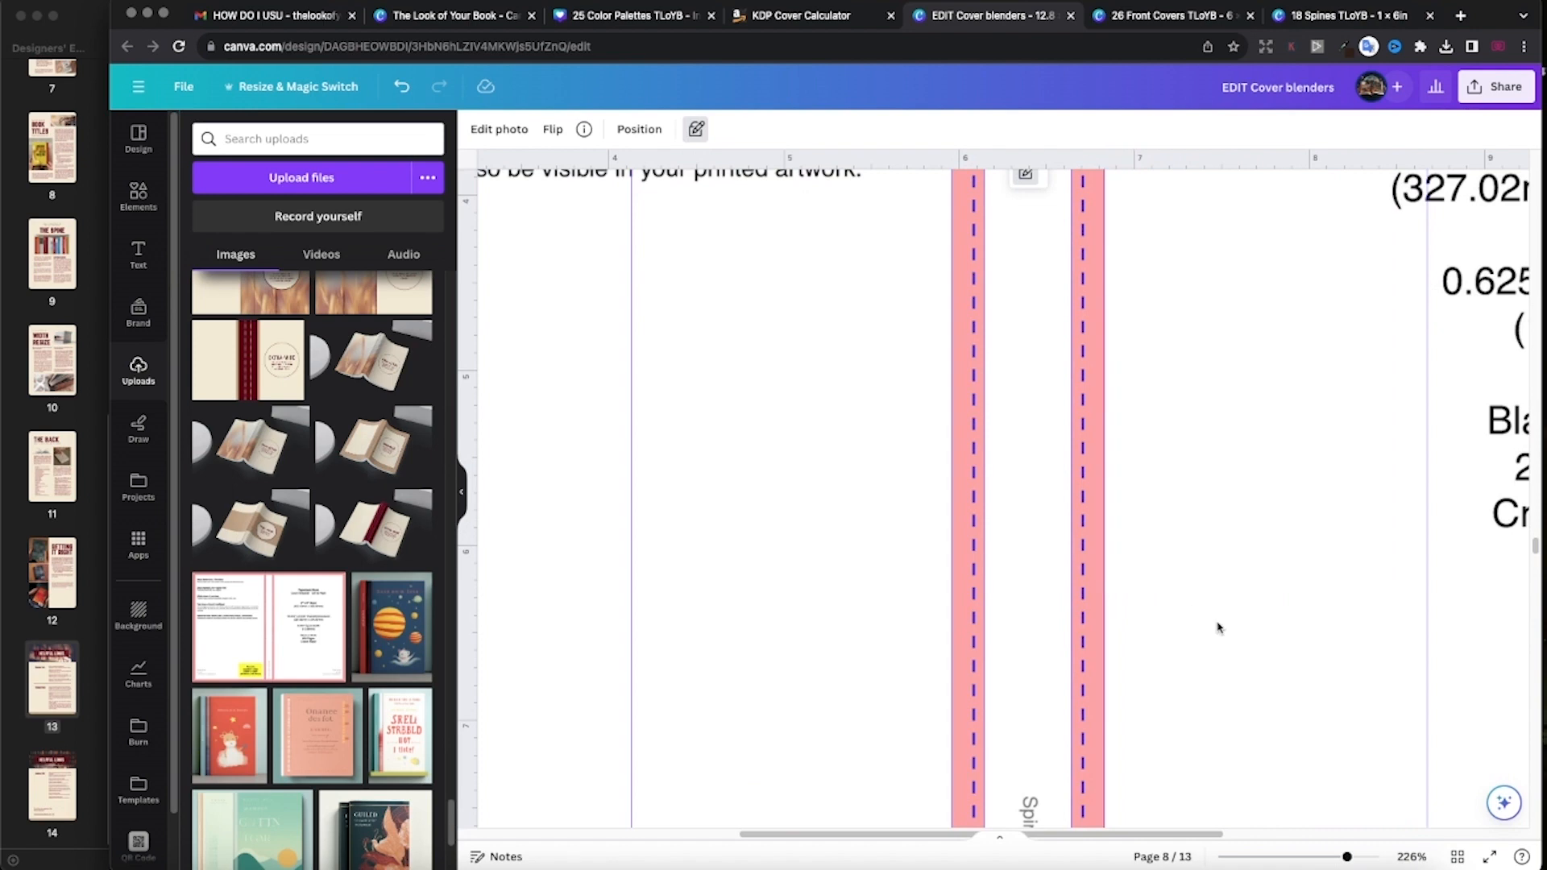
Step: Move a vertical guide to the inner edge of the back cover's outer red margin, at about 0.239 in
{"action": "scroll", "coordinate": [1205, 629], "scroll_direction": "down", "scroll_amount": 5}
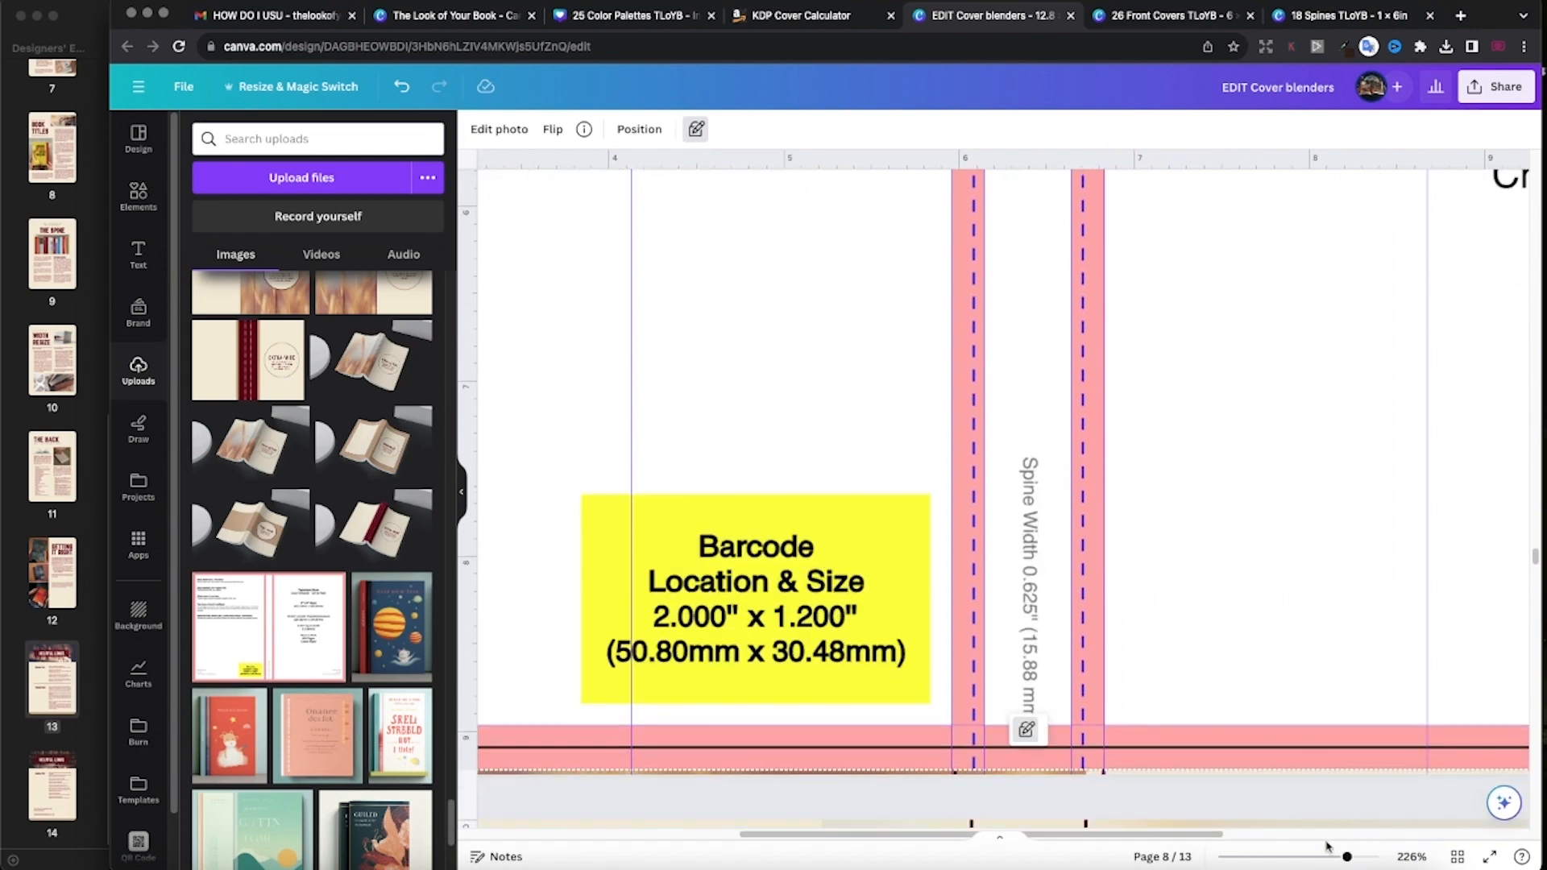
{"action": "left_click_drag", "start_coordinate": [1347, 856], "coordinate": [1311, 856]}
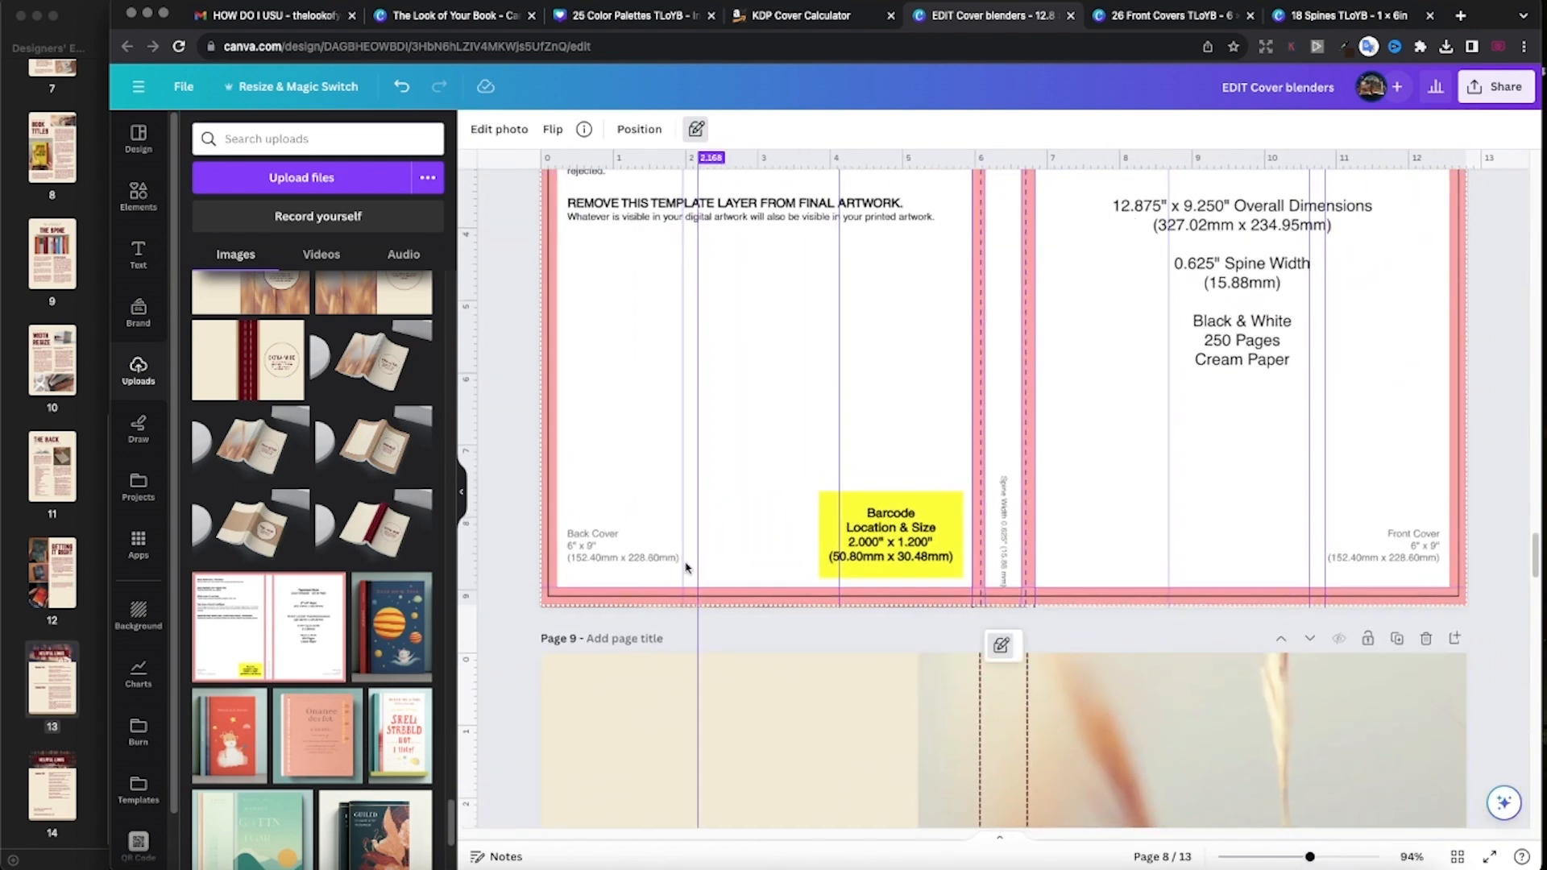
{"action": "scroll", "coordinate": [688, 566], "scroll_direction": "up", "scroll_amount": 4}
{"action": "scroll", "coordinate": [671, 563], "scroll_direction": "down", "scroll_amount": 1}
{"action": "left_click_drag", "start_coordinate": [684, 557], "coordinate": [562, 517]}
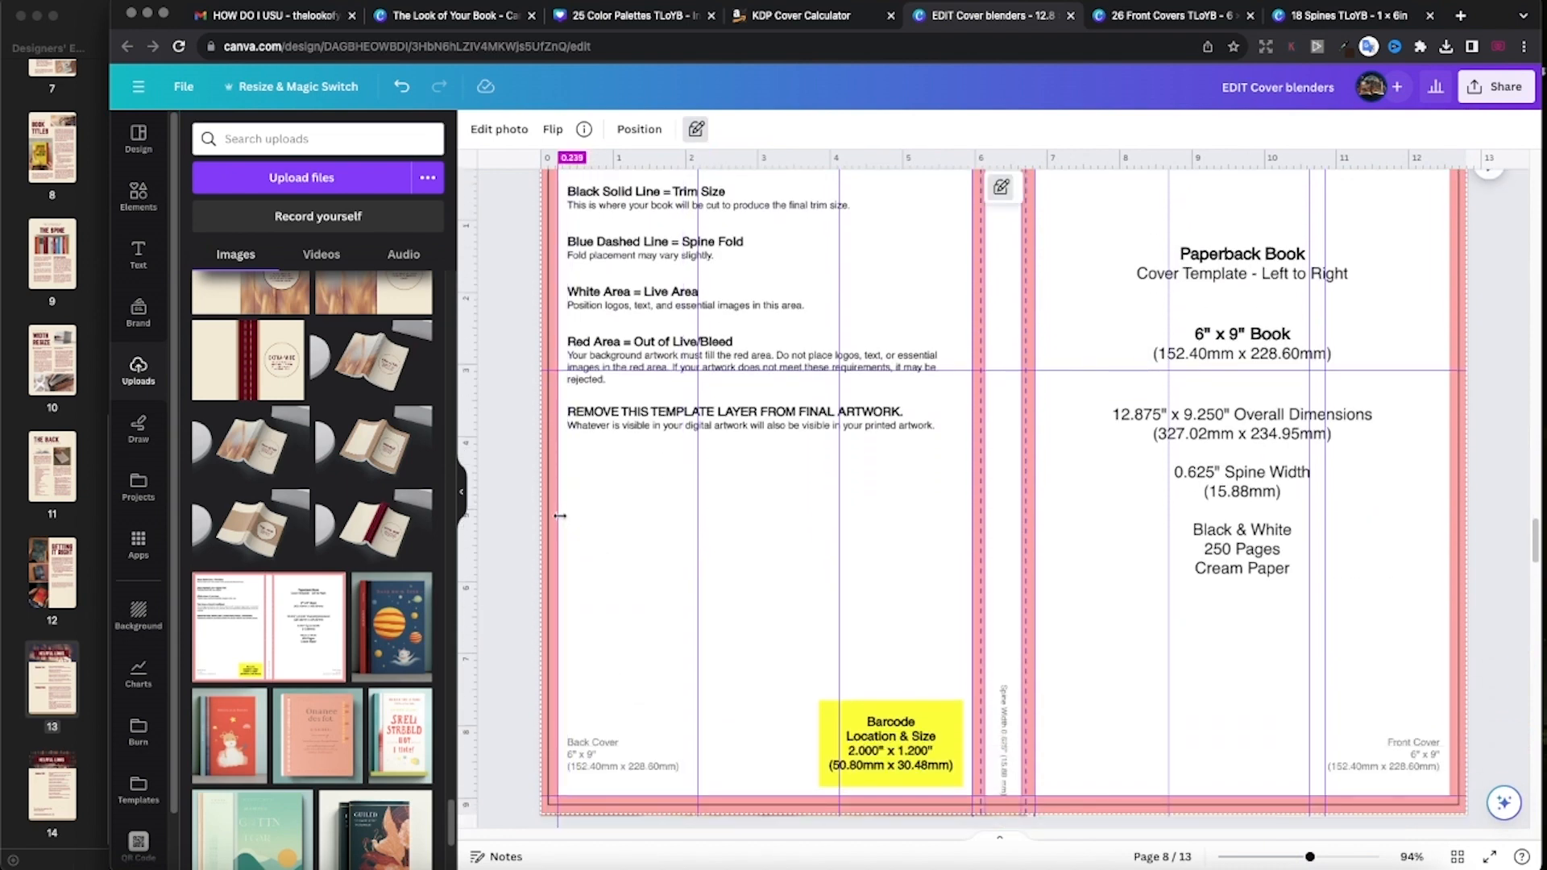
Step: Align a vertical guide with the inner edge of the front cover's outer red margin, at about 12.601 in
{"action": "mouse_move", "coordinate": [1455, 582]}
{"action": "left_mouse_down"}
{"action": "mouse_move", "coordinate": [1426, 582]}
{"action": "mouse_move", "coordinate": [1448, 577]}
{"action": "left_mouse_up"}
{"action": "scroll", "coordinate": [1449, 588], "scroll_direction": "up", "scroll_amount": 1}
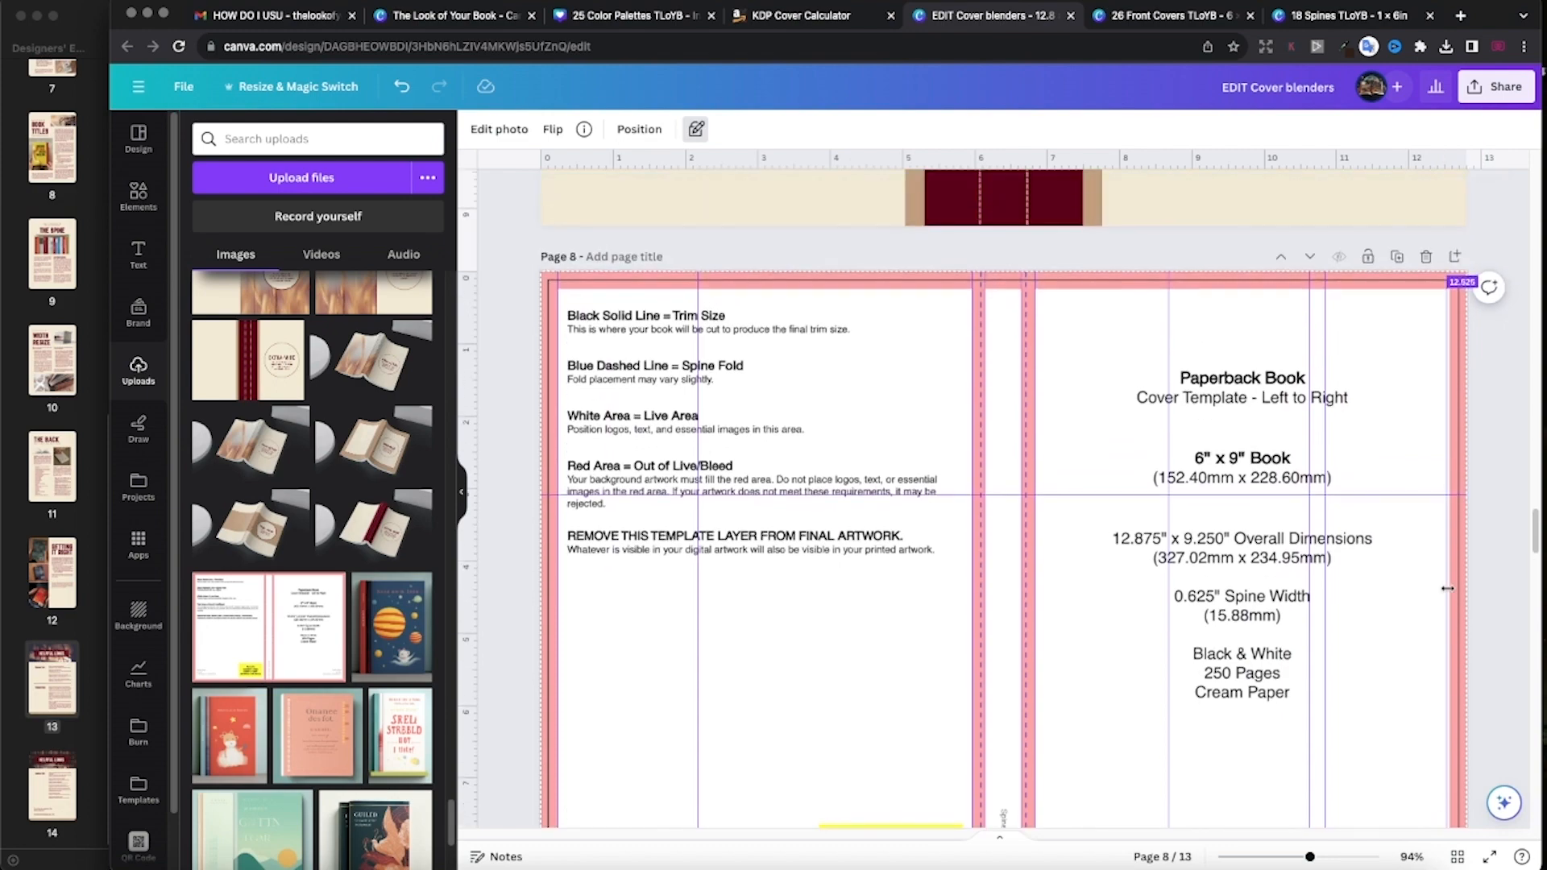
{"action": "scroll", "coordinate": [1448, 588], "scroll_direction": "down", "scroll_amount": 3}
{"action": "scroll", "coordinate": [1448, 588], "scroll_direction": "up", "scroll_amount": 1}
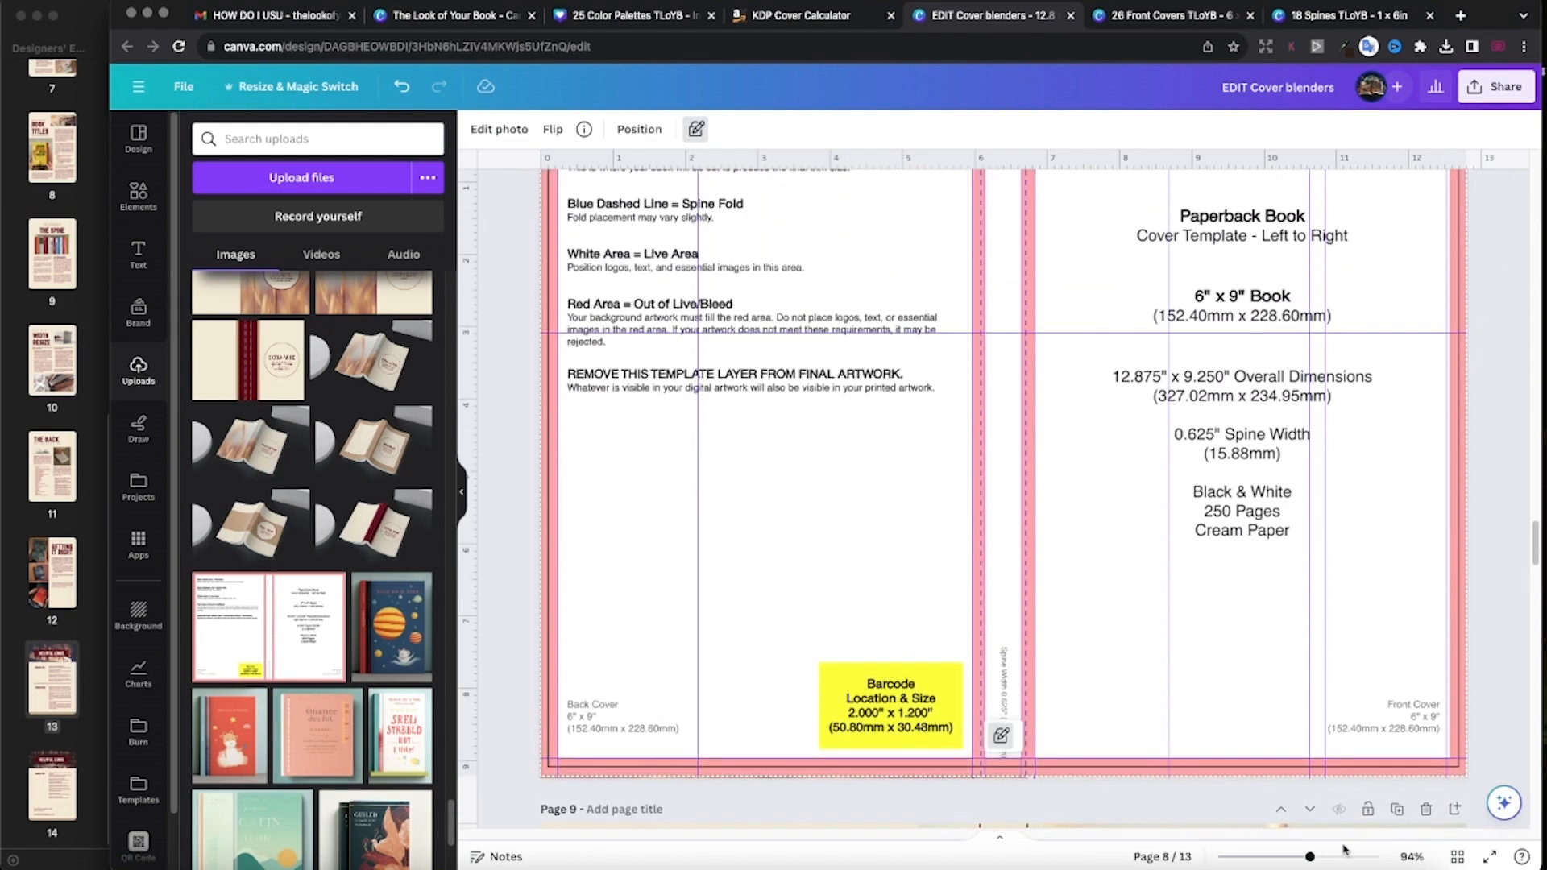
{"action": "left_click_drag", "start_coordinate": [1311, 856], "coordinate": [1320, 857]}
{"action": "scroll", "coordinate": [1529, 617], "scroll_direction": "right", "scroll_amount": 2}
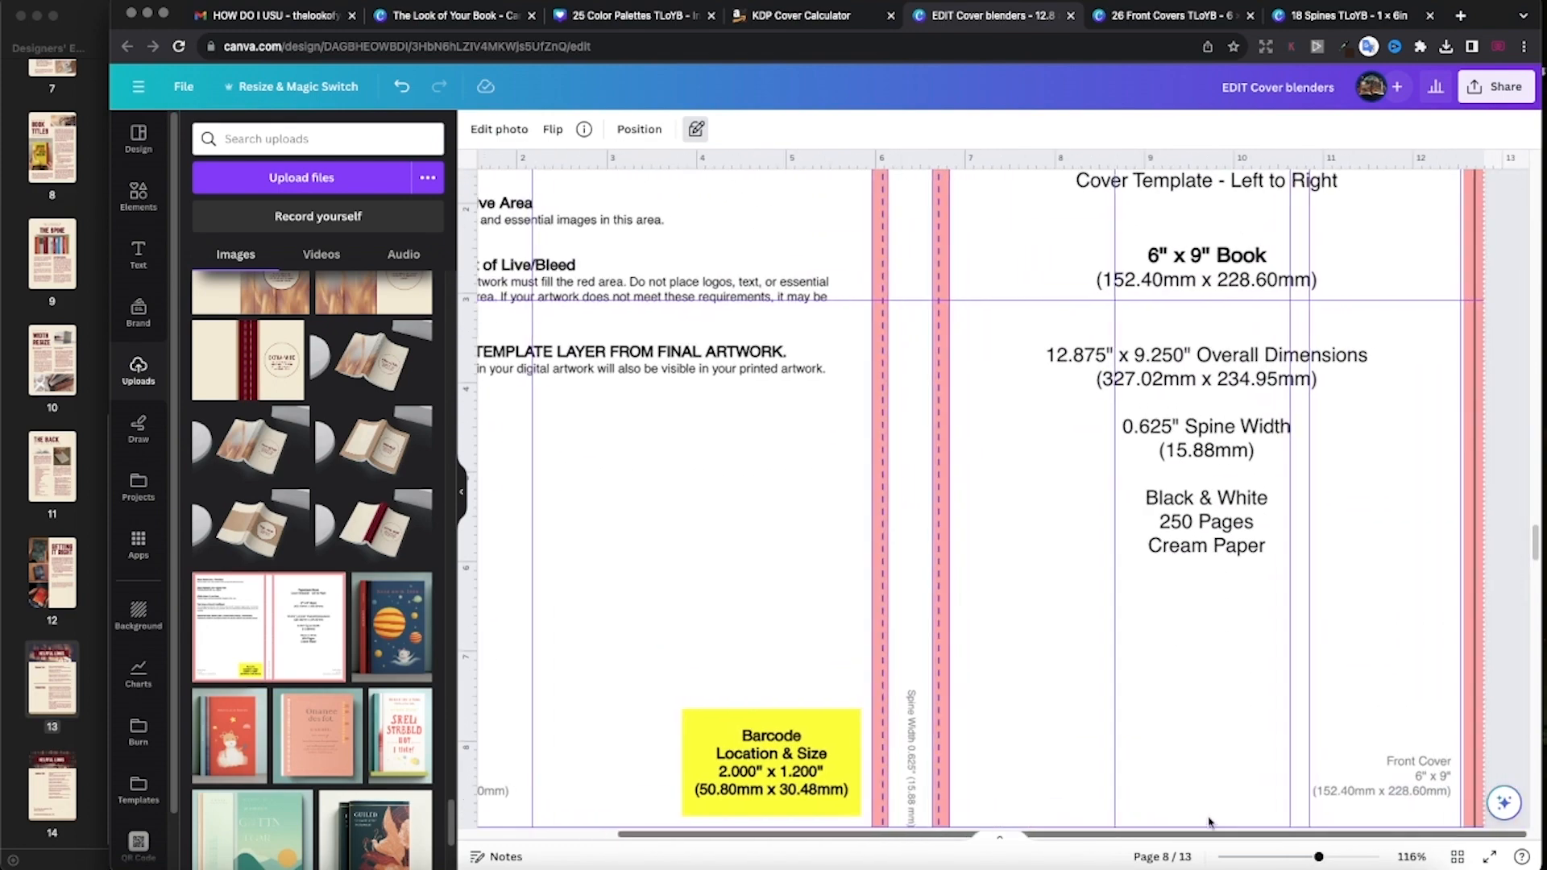
{"action": "left_click_drag", "start_coordinate": [1461, 597], "coordinate": [1465, 596]}
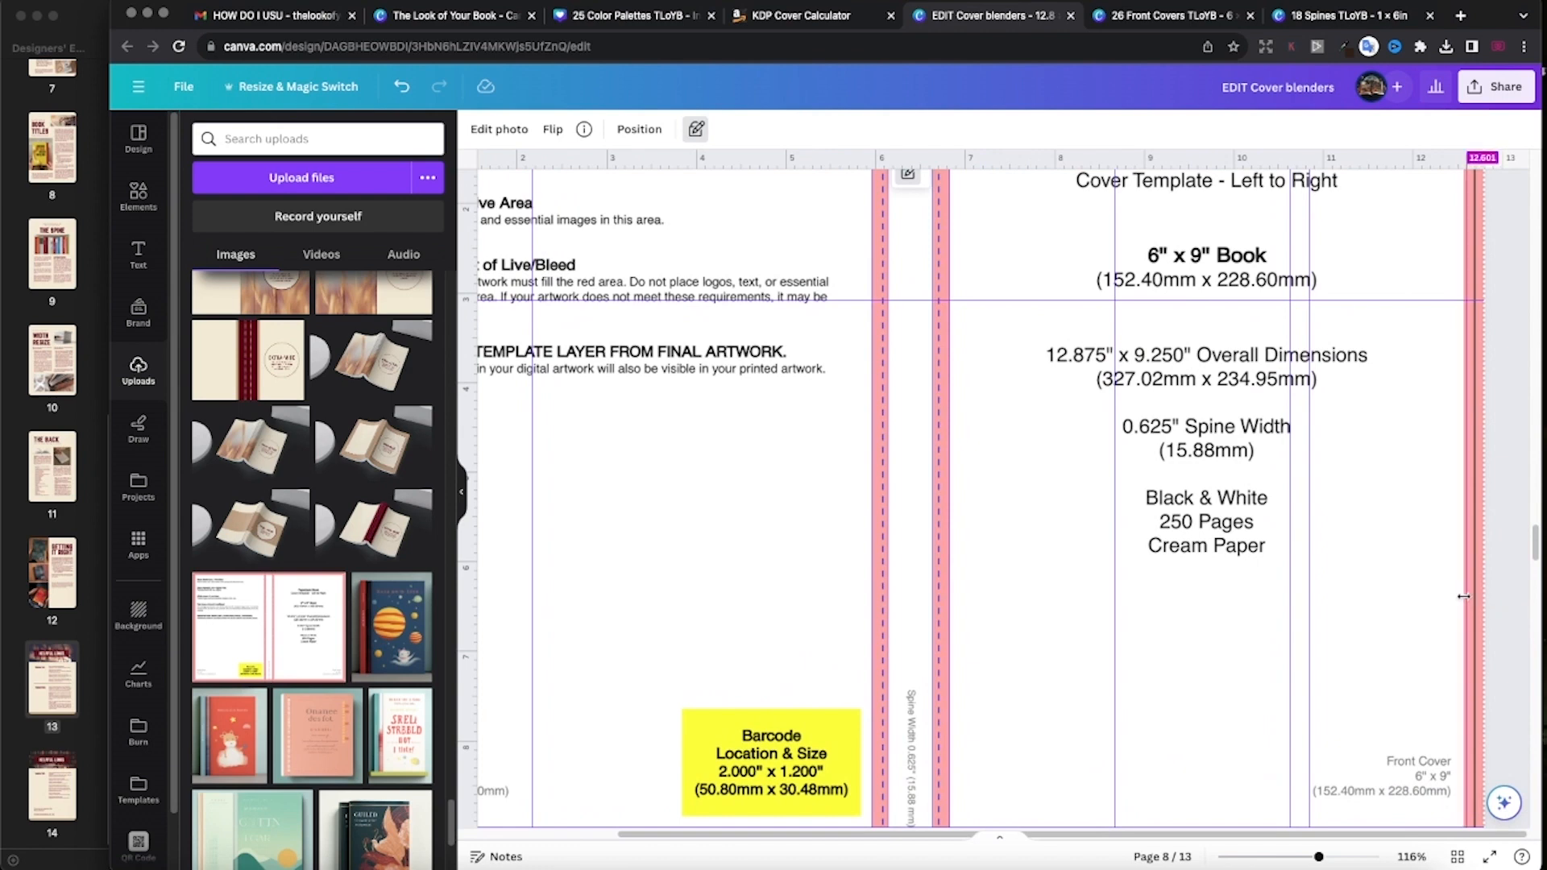
Step: Fine-tune the back cover's outer guide and clear the leftover vertical guides off the front cover area
{"action": "left_click_drag", "start_coordinate": [512, 637], "coordinate": [506, 636]}
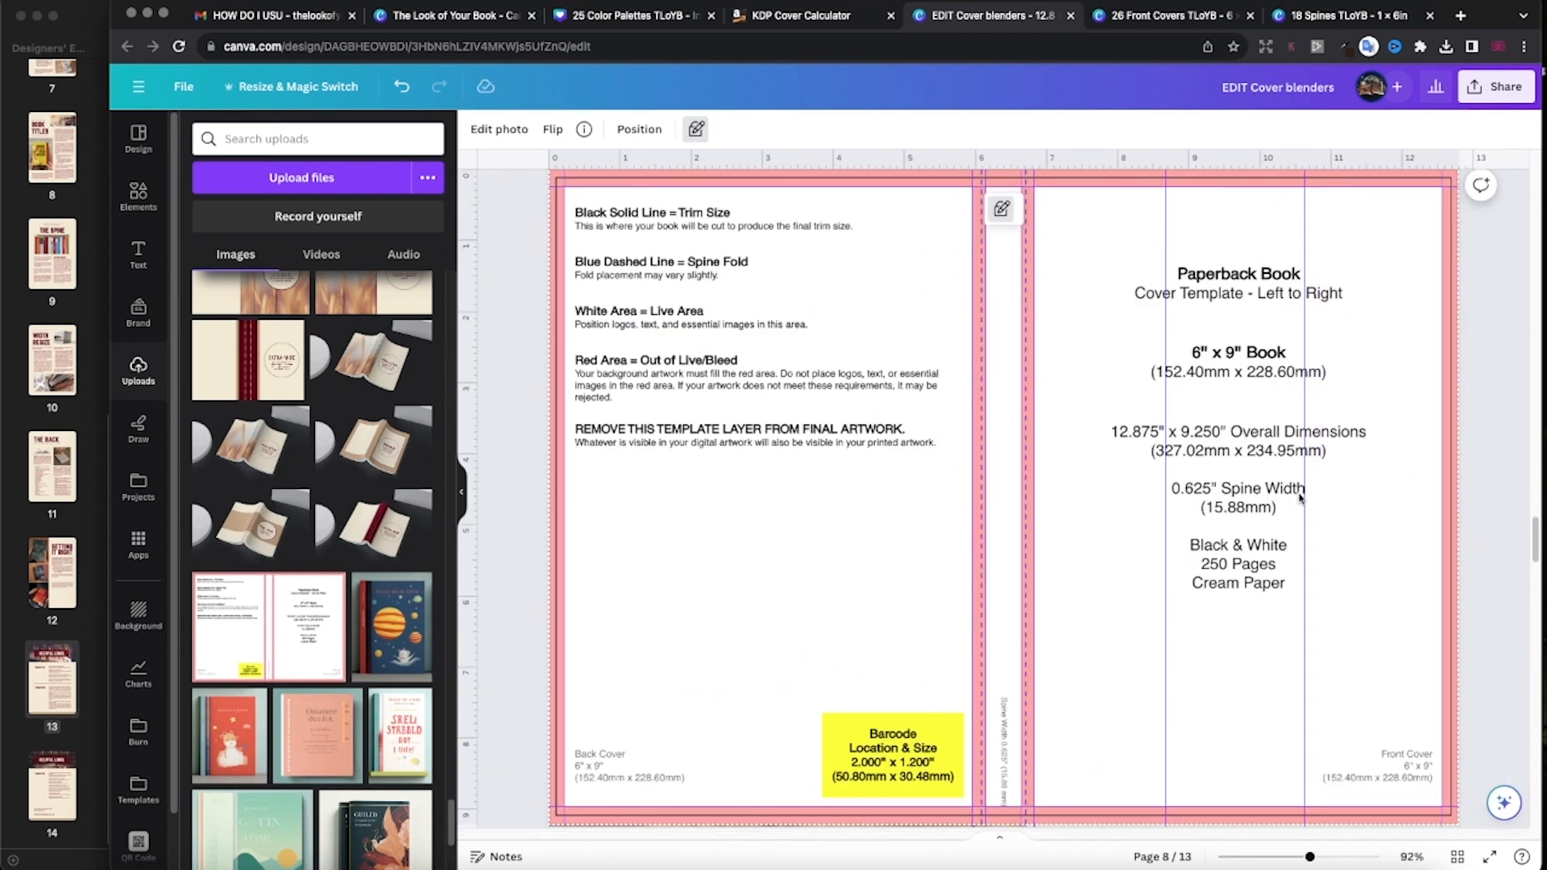
{"action": "left_click_drag", "start_coordinate": [1320, 490], "coordinate": [1437, 487]}
{"action": "left_click_drag", "start_coordinate": [1166, 488], "coordinate": [1480, 490]}
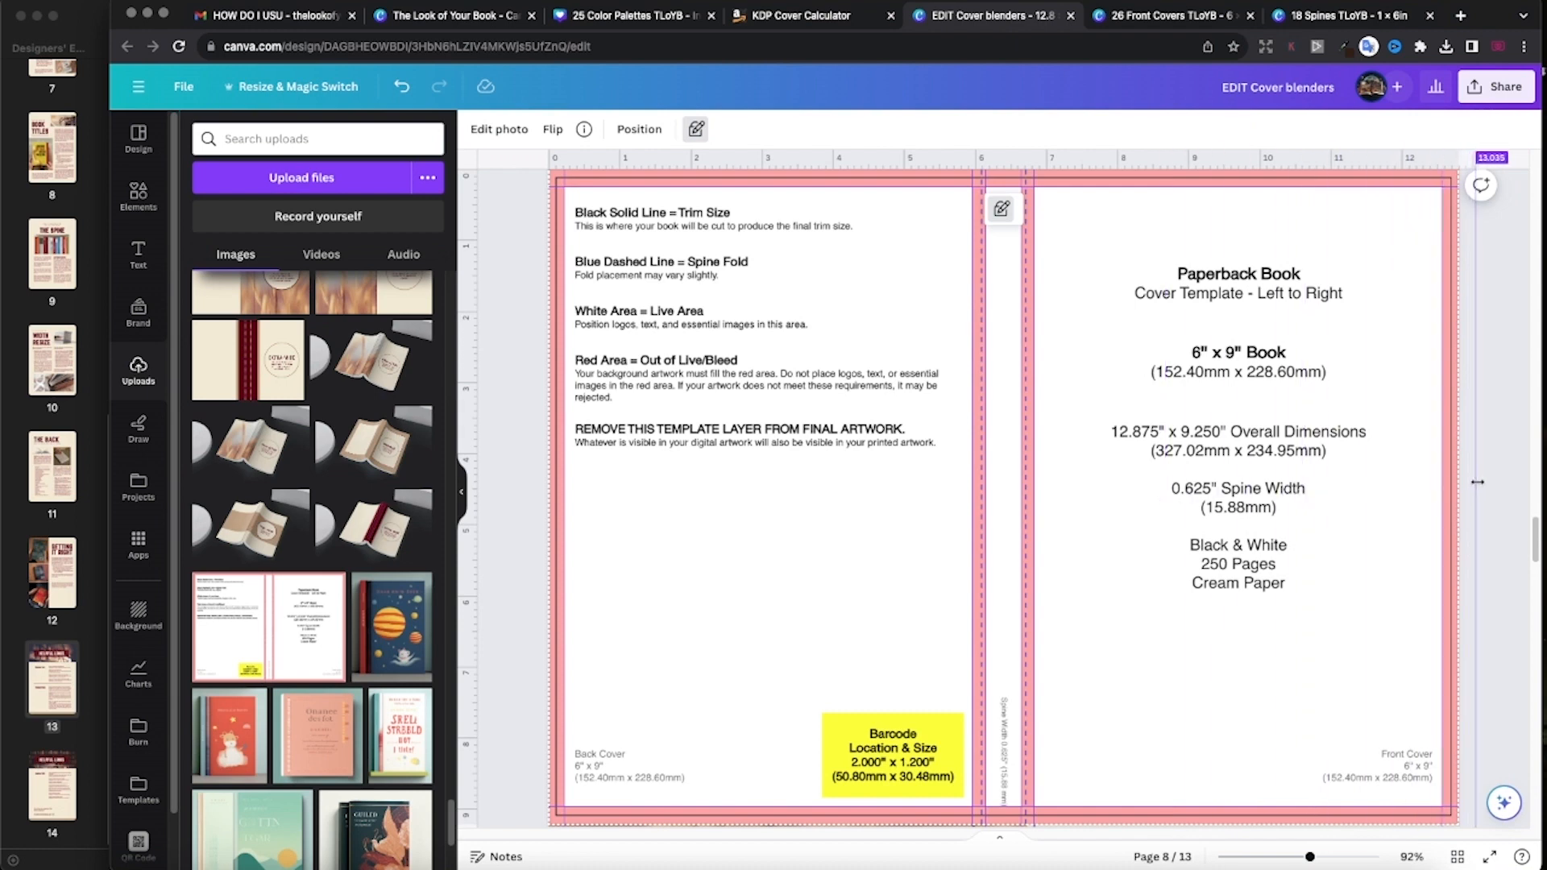
{"action": "scroll", "coordinate": [1397, 523], "scroll_direction": "up", "scroll_amount": 3}
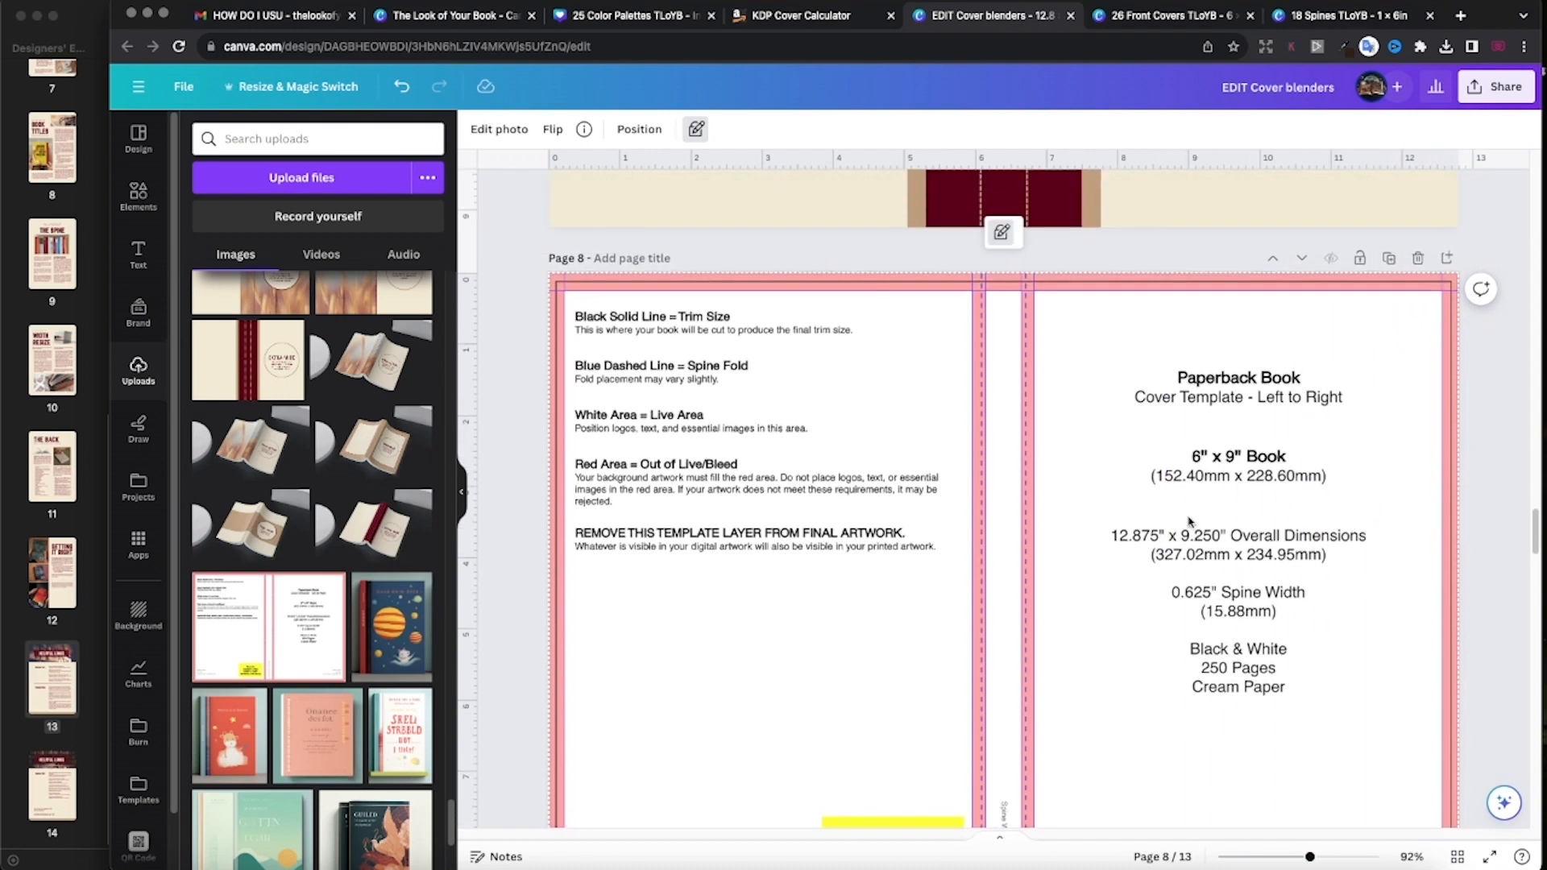
{"action": "scroll", "coordinate": [1229, 554], "scroll_direction": "down", "scroll_amount": 3}
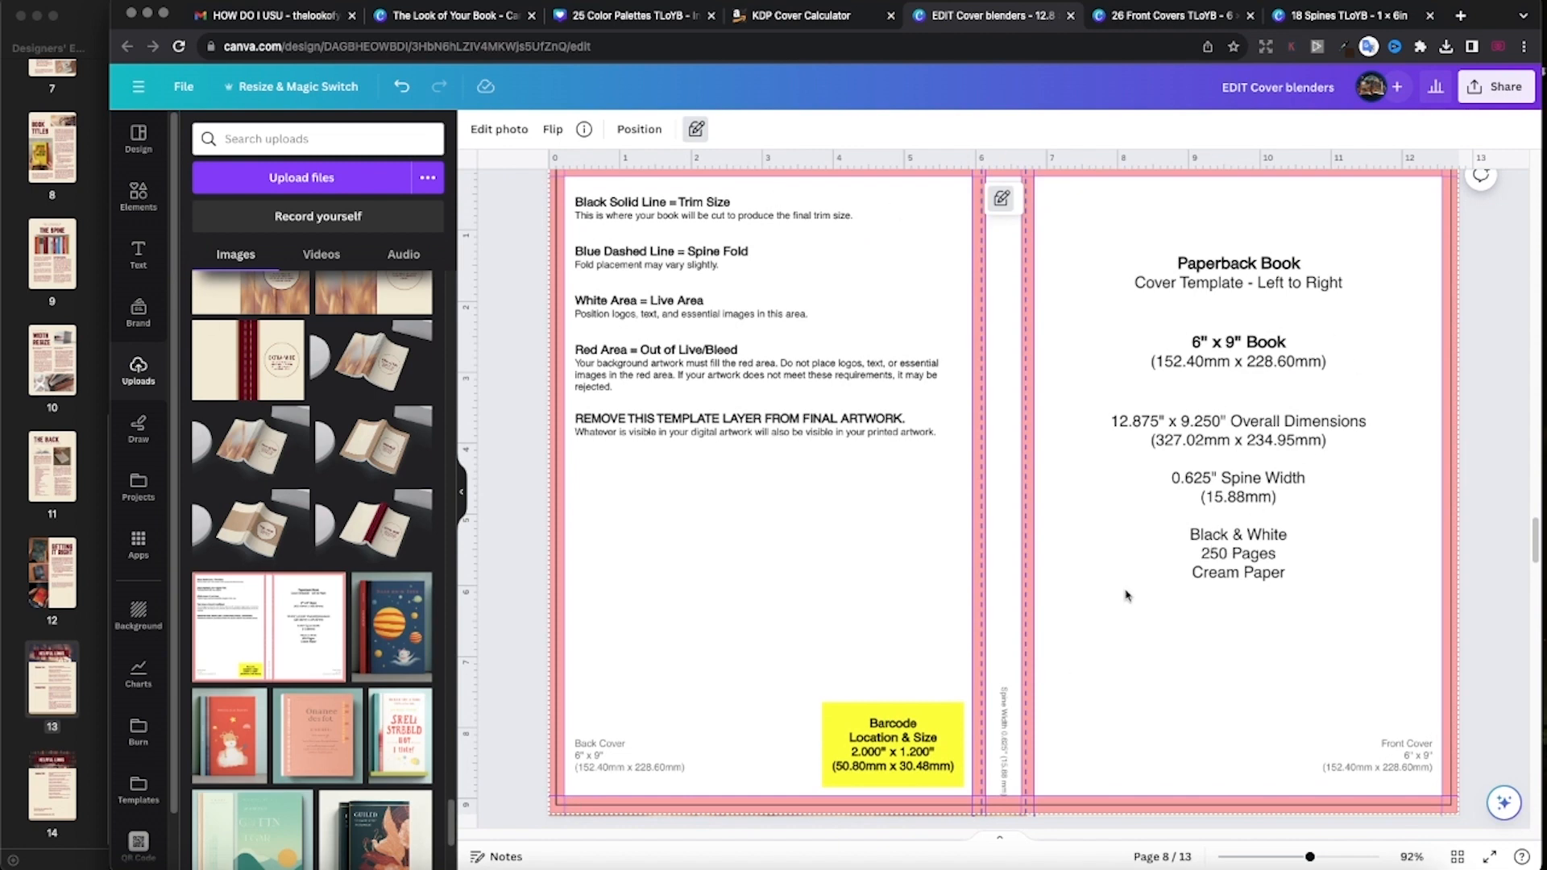
Step: Lock all the guides in the design
{"action": "left_click", "coordinate": [184, 87]}
{"action": "mouse_move", "coordinate": [242, 277]}
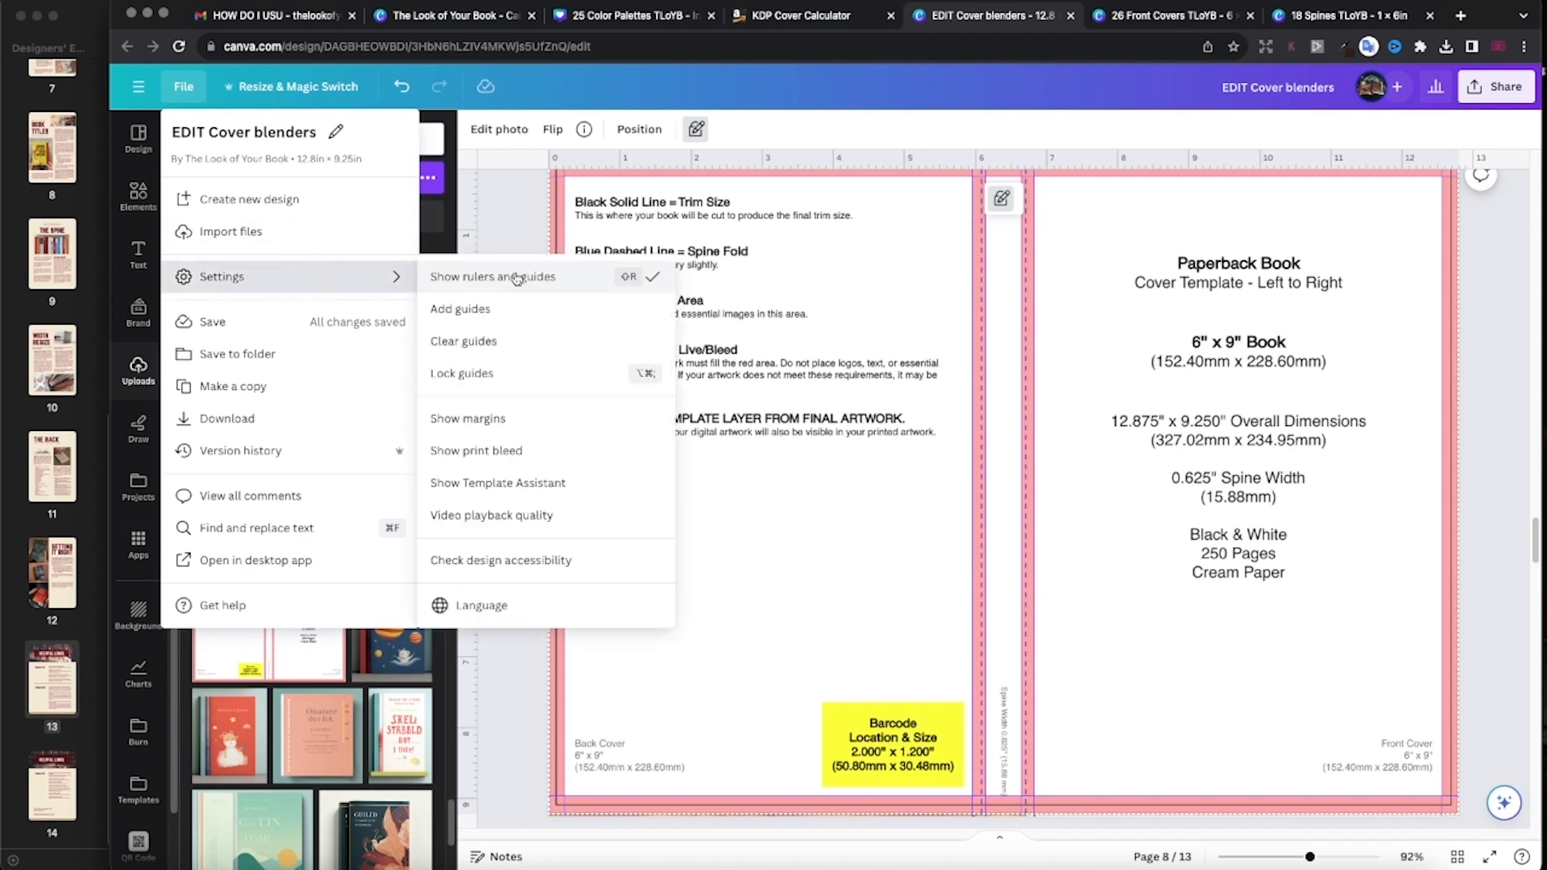
{"action": "left_click", "coordinate": [516, 374]}
{"action": "scroll", "coordinate": [1127, 329], "scroll_direction": "up", "scroll_amount": 1}
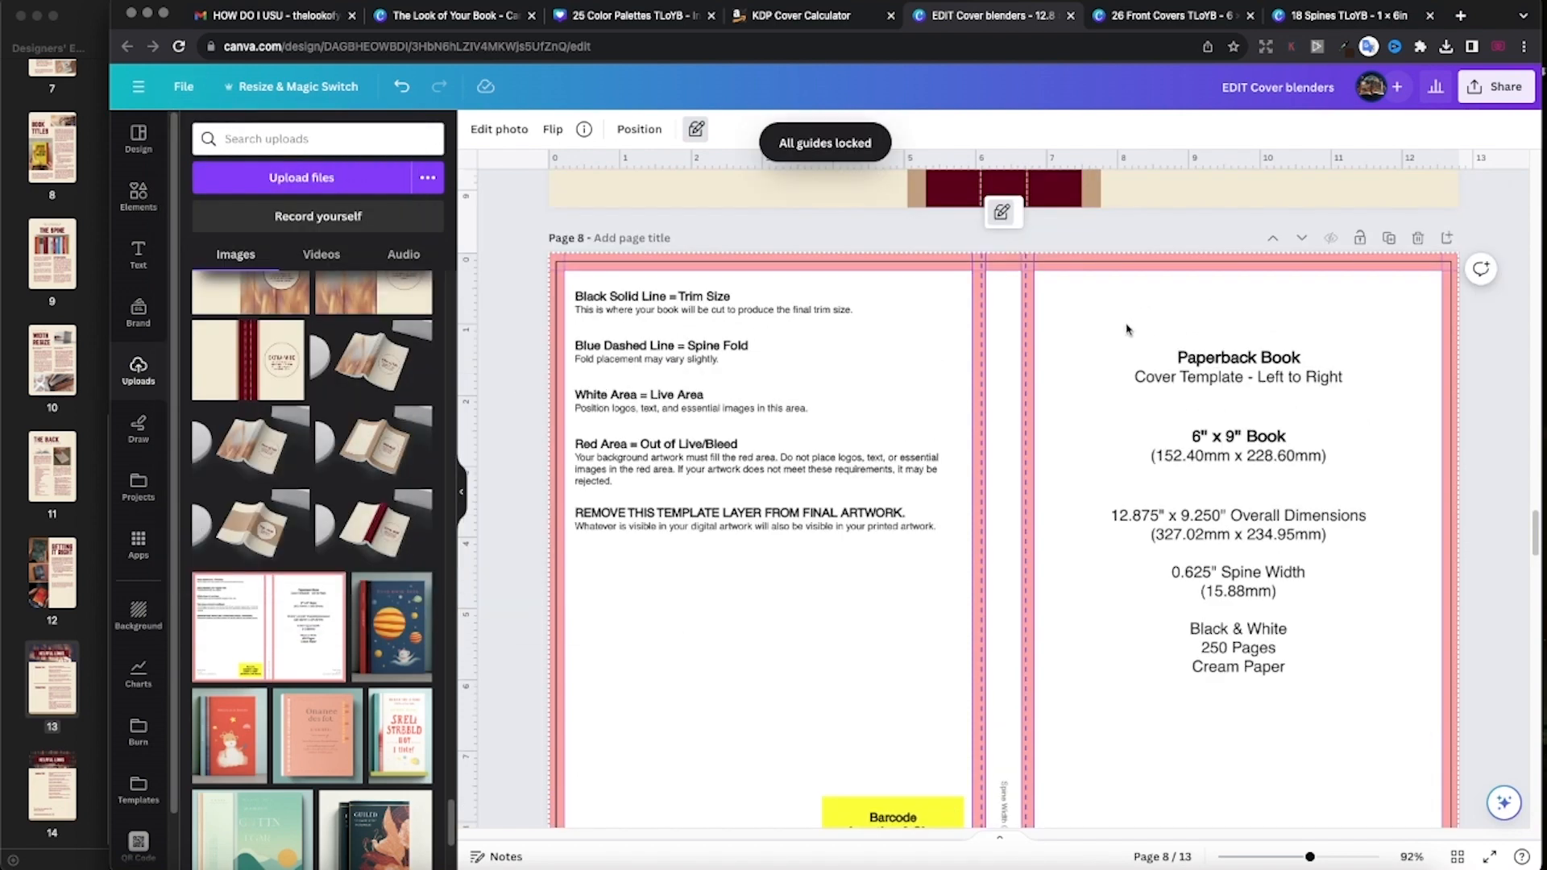
Step: Delete the KDP cover template image from page 8
{"action": "left_click", "coordinate": [1002, 216]}
{"action": "left_click", "coordinate": [1002, 216]}
{"action": "key", "text": "Delete"}
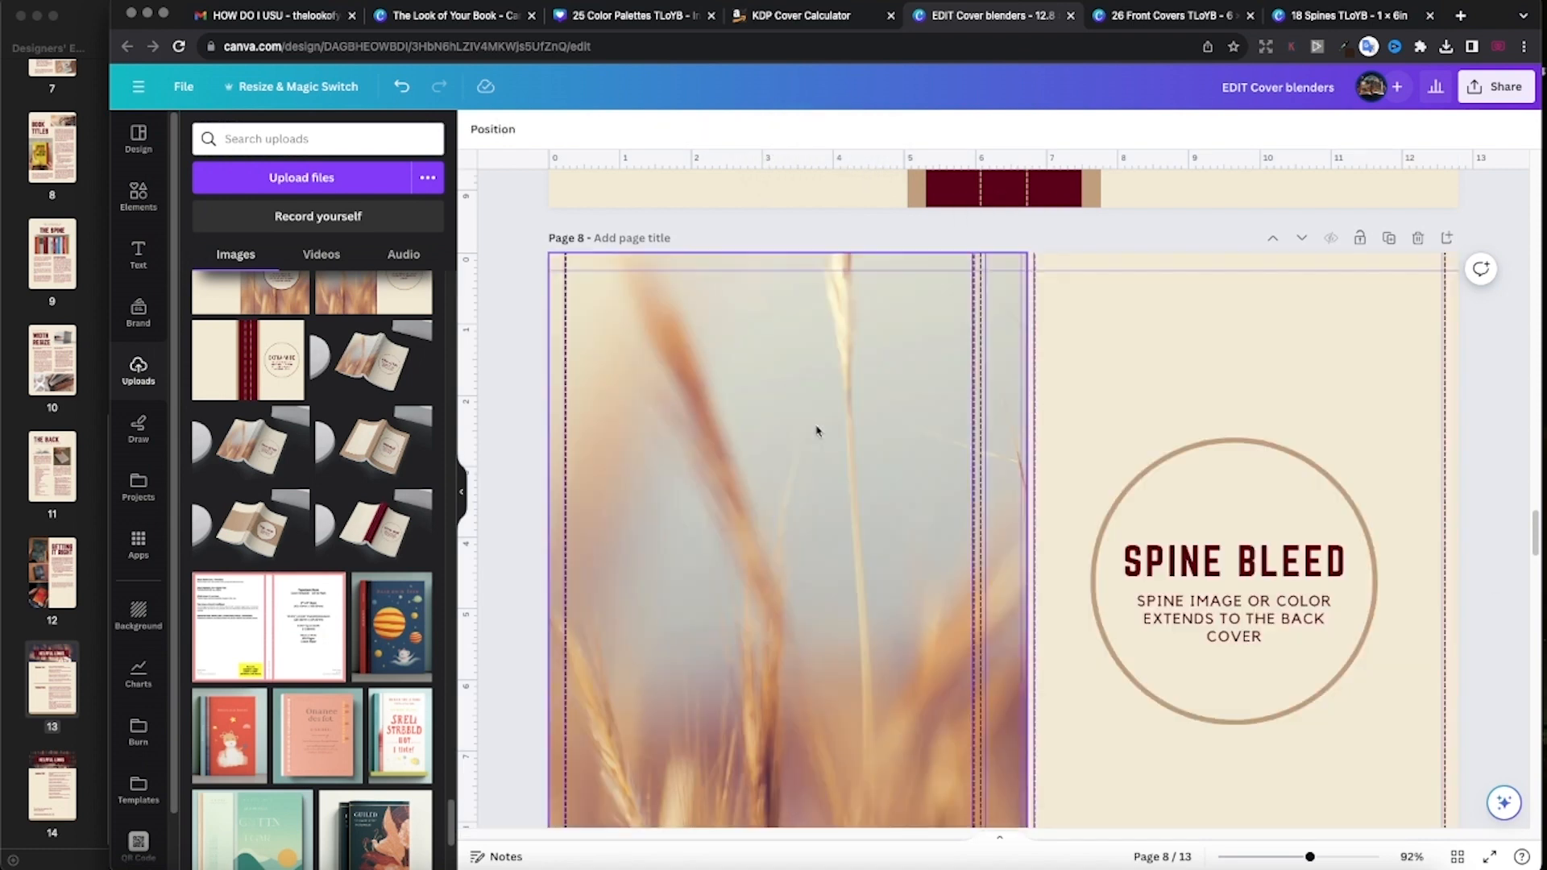
{"action": "scroll", "coordinate": [822, 594], "scroll_direction": "down", "scroll_amount": 1}
{"action": "scroll", "coordinate": [824, 595], "scroll_direction": "up", "scroll_amount": 2}
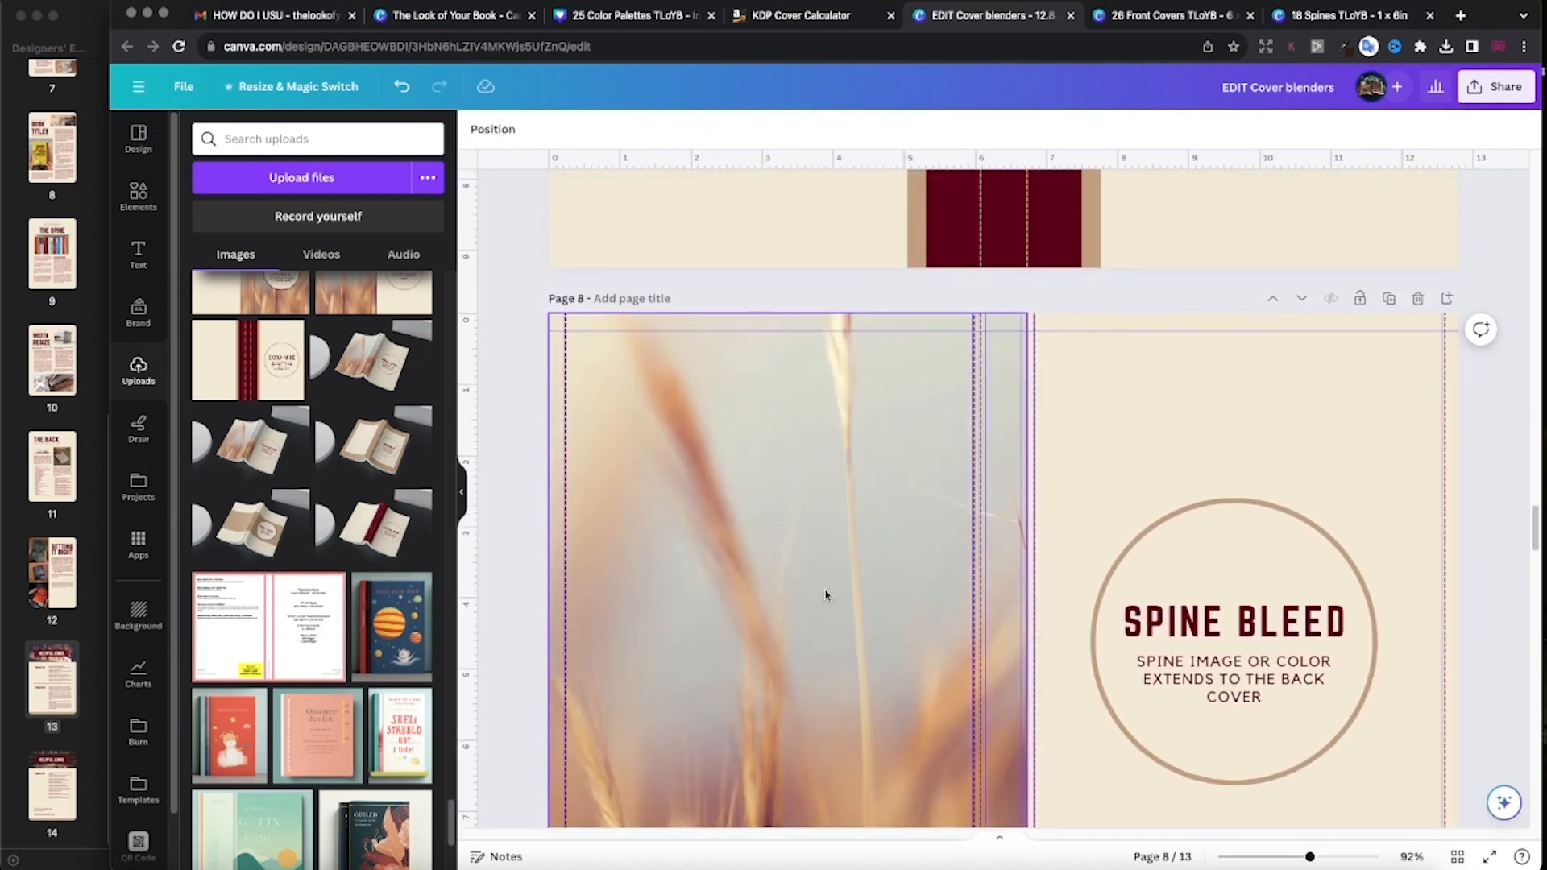
{"action": "scroll", "coordinate": [825, 594], "scroll_direction": "down", "scroll_amount": 2}
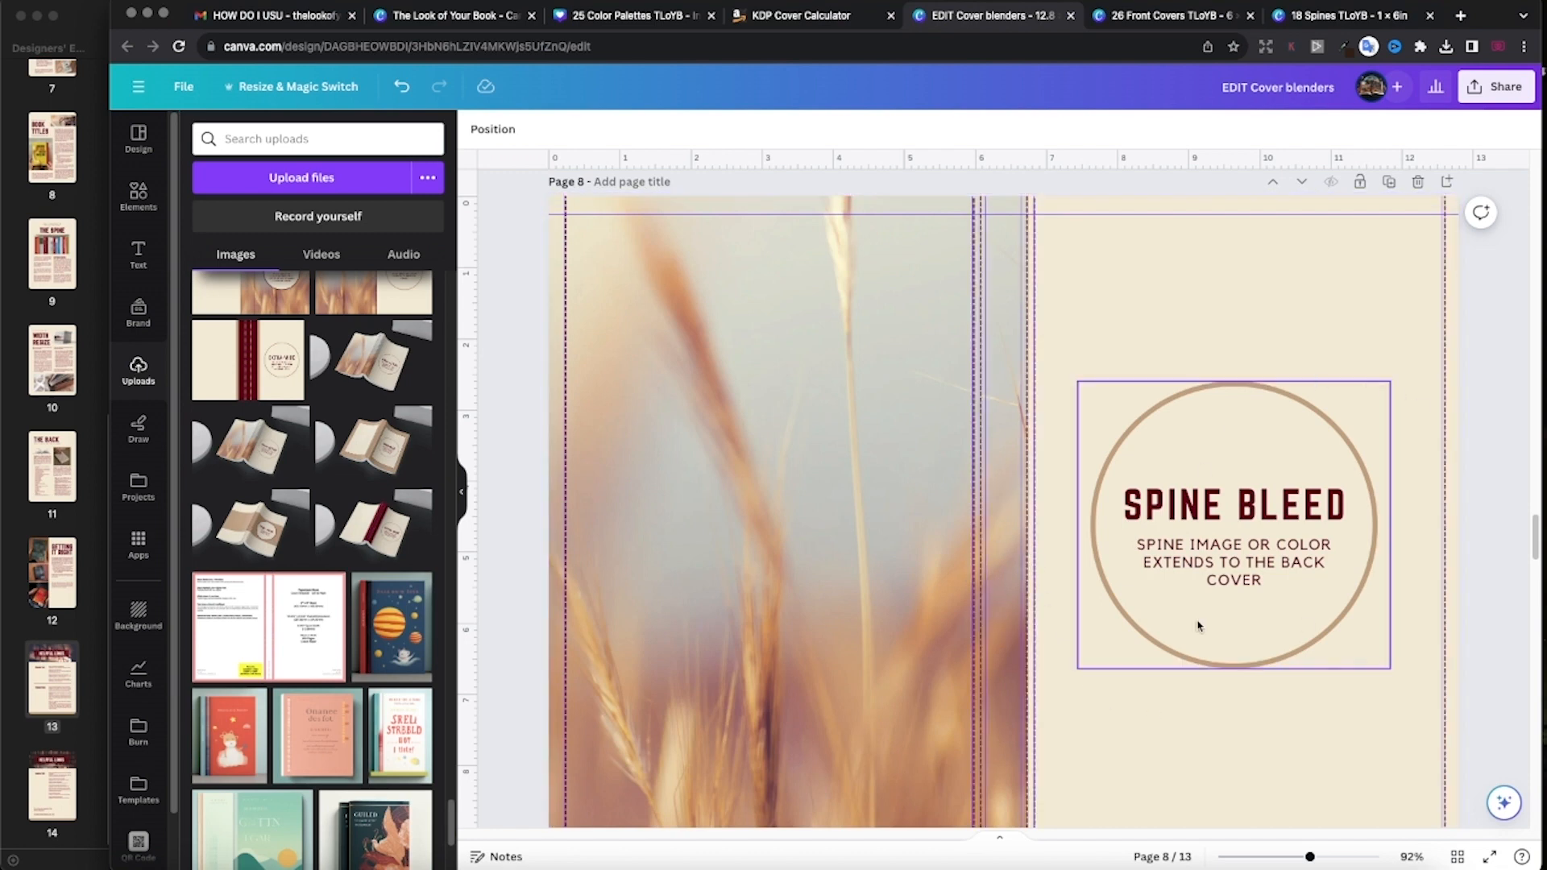
Step: Centre the Spine Bleed circle and text group horizontally between the front cover's margin guides on page 8
{"action": "scroll", "coordinate": [1271, 642], "scroll_direction": "down", "scroll_amount": 1}
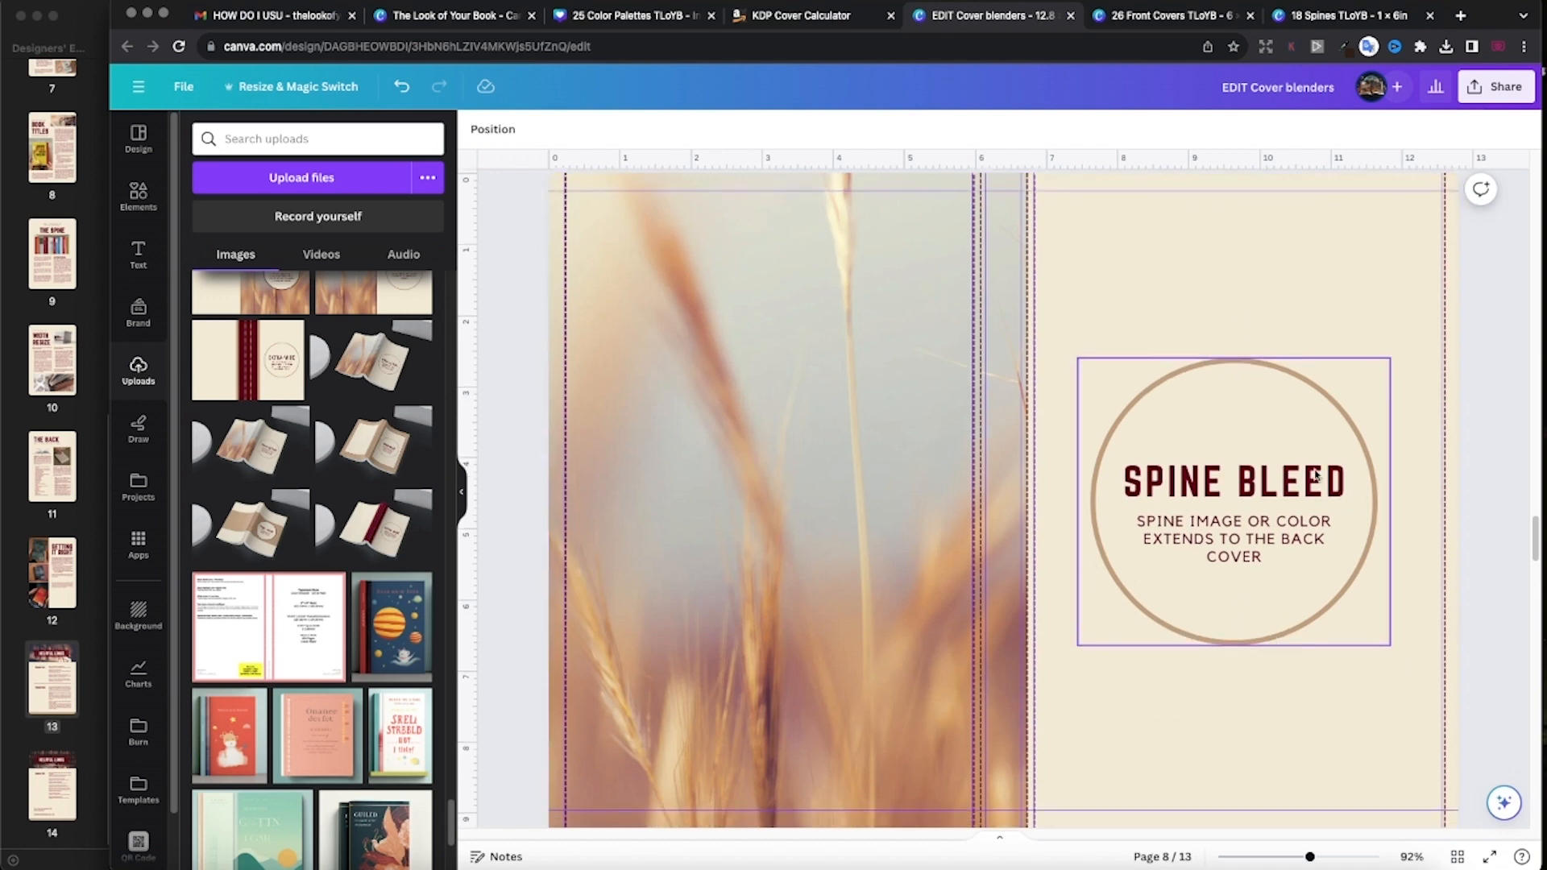
{"action": "left_click_drag", "start_coordinate": [1262, 478], "coordinate": [1257, 475]}
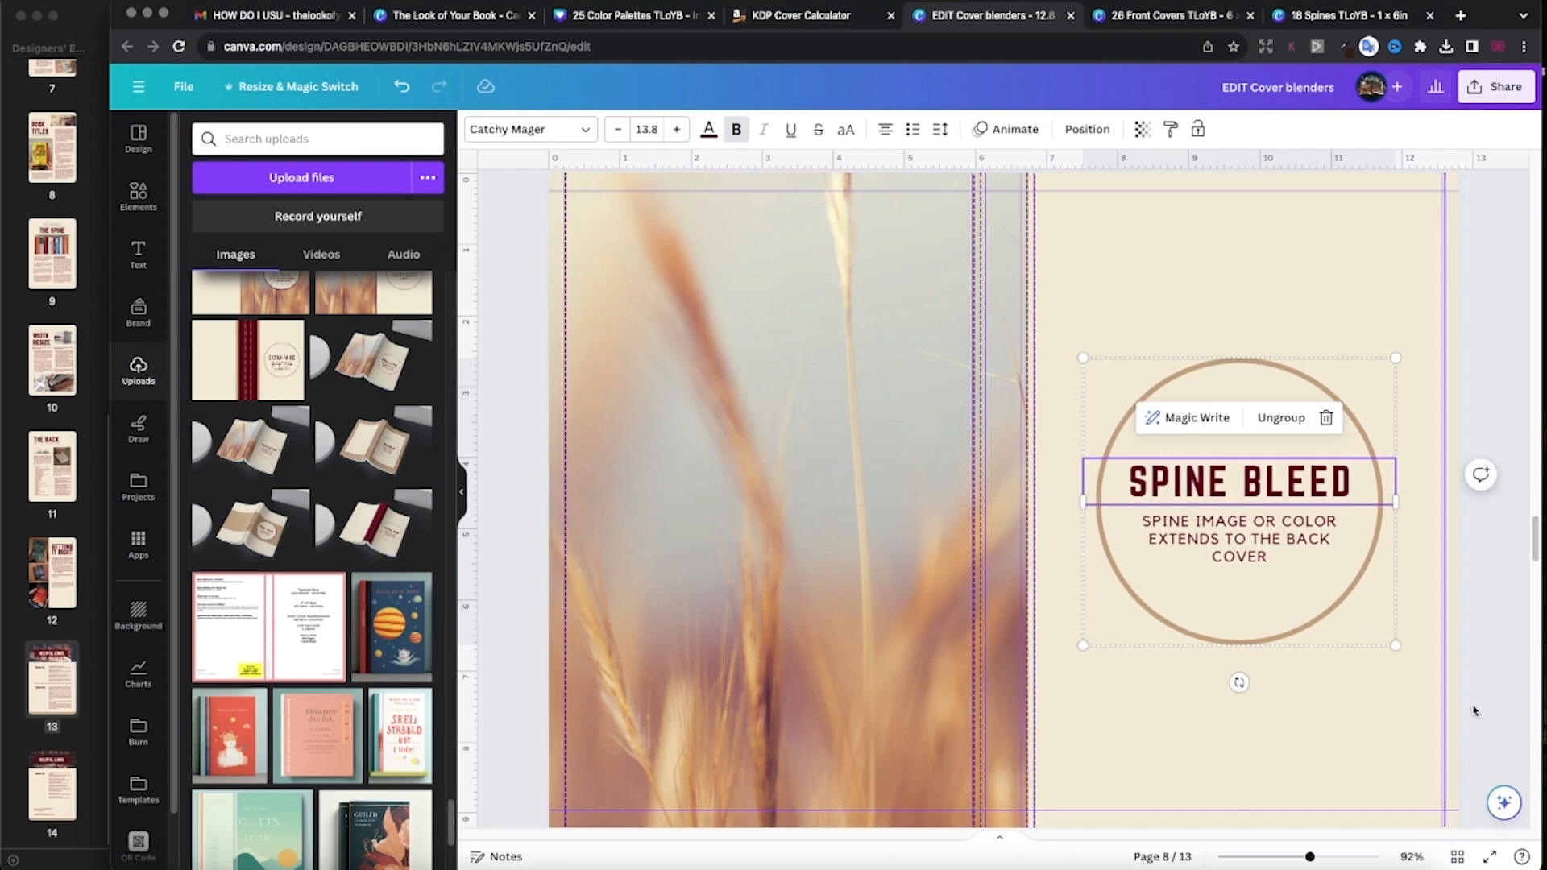
{"action": "scroll", "coordinate": [1225, 707], "scroll_direction": "down", "scroll_amount": 2}
{"action": "scroll", "coordinate": [760, 714], "scroll_direction": "up", "scroll_amount": 5}
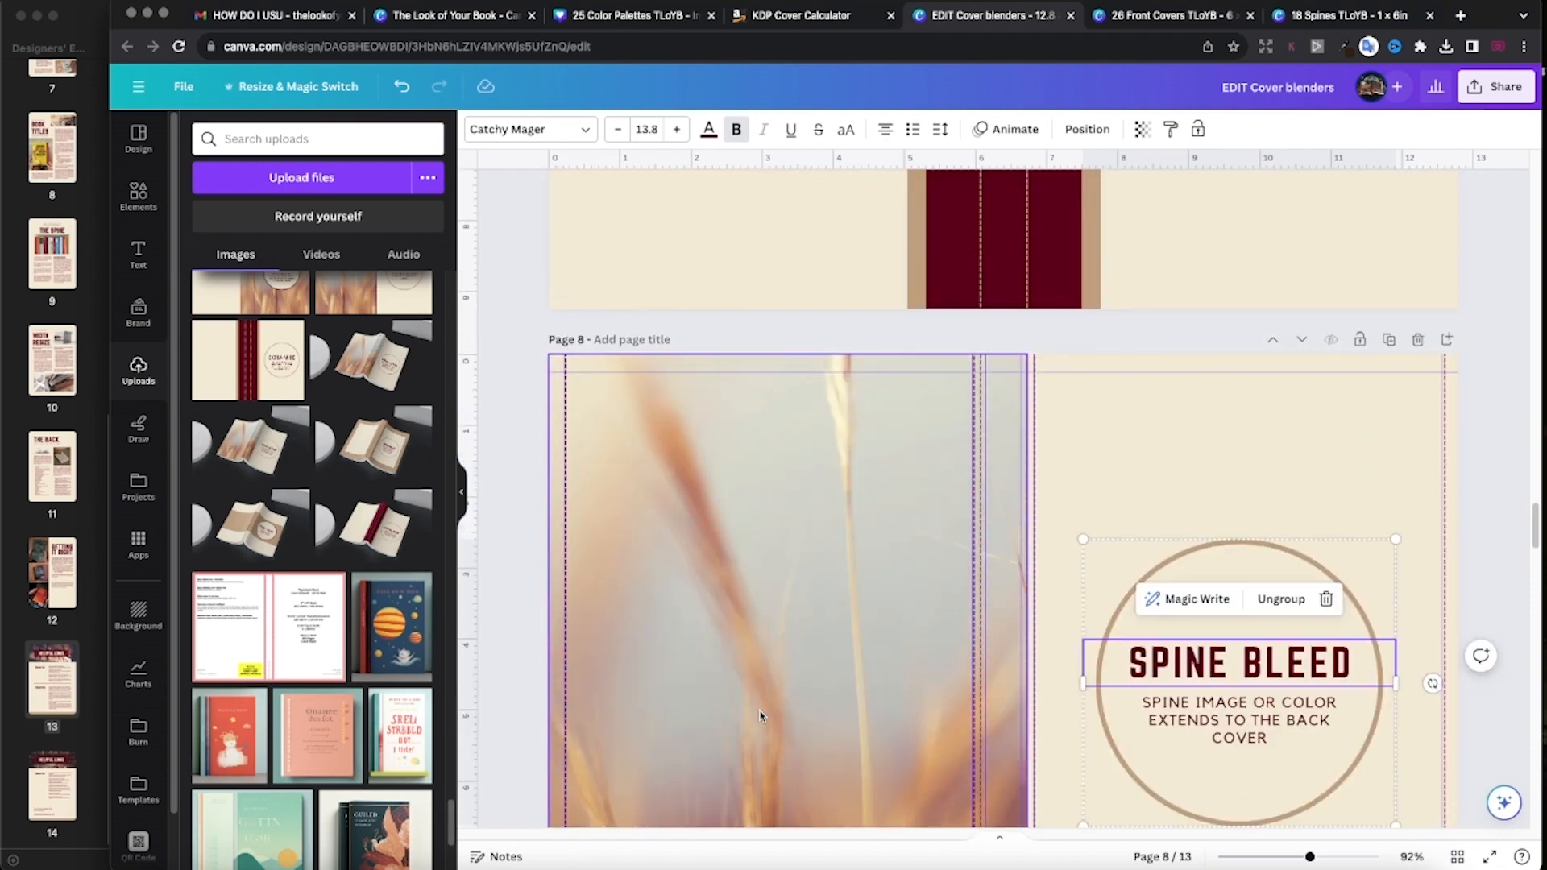
Step: Examine how the spine designs and dashed lines on pages 7 through 3 sit against the locked guides
{"action": "scroll", "coordinate": [653, 574], "scroll_direction": "down", "scroll_amount": 1}
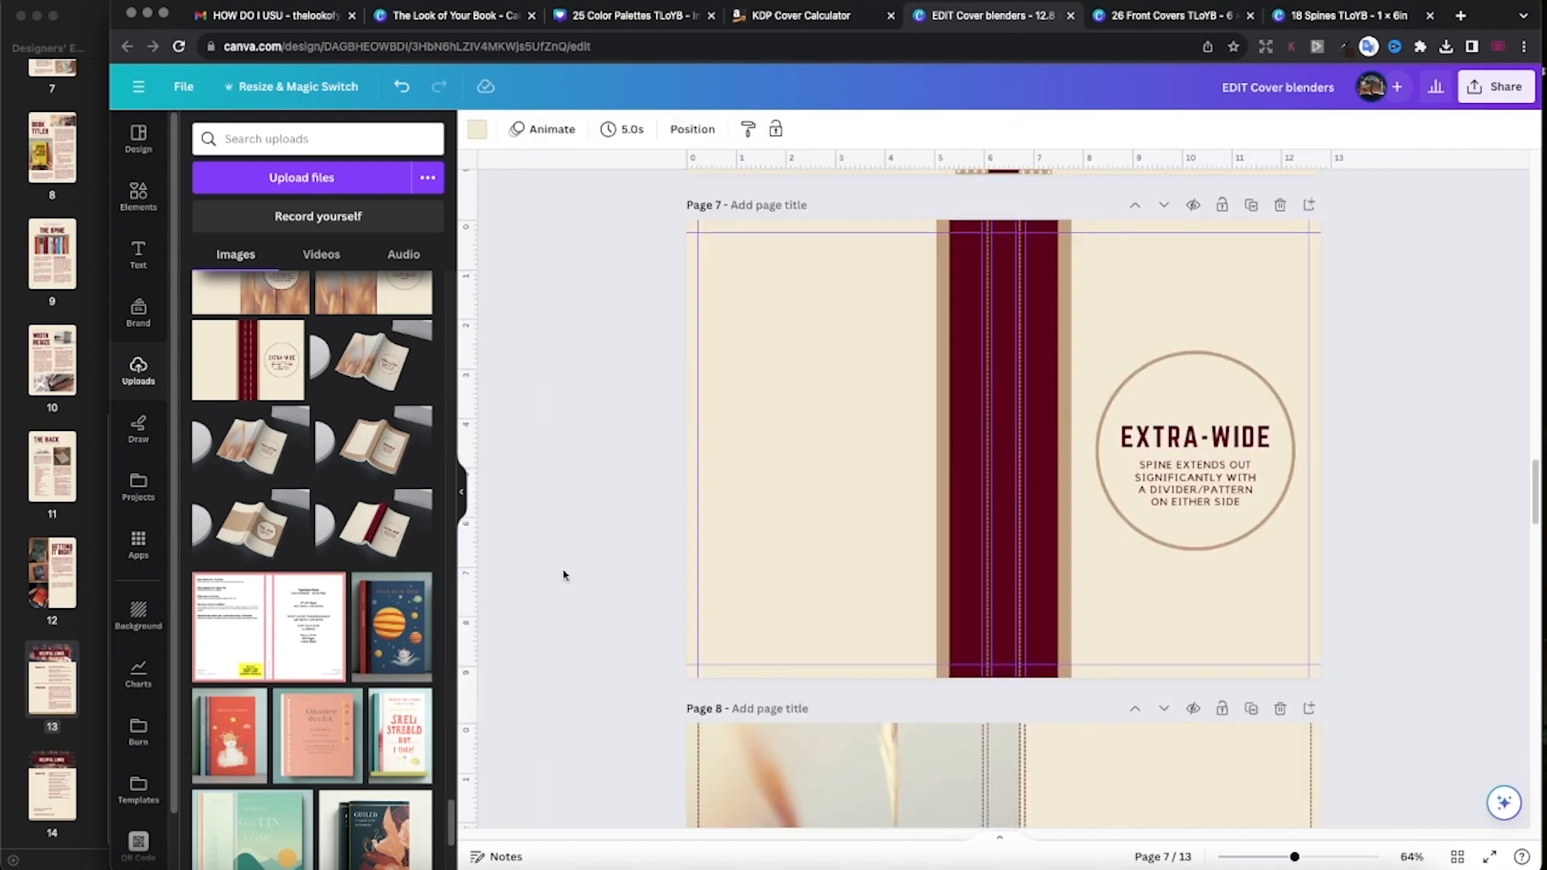
{"action": "scroll", "coordinate": [563, 575], "scroll_direction": "up", "scroll_amount": 1}
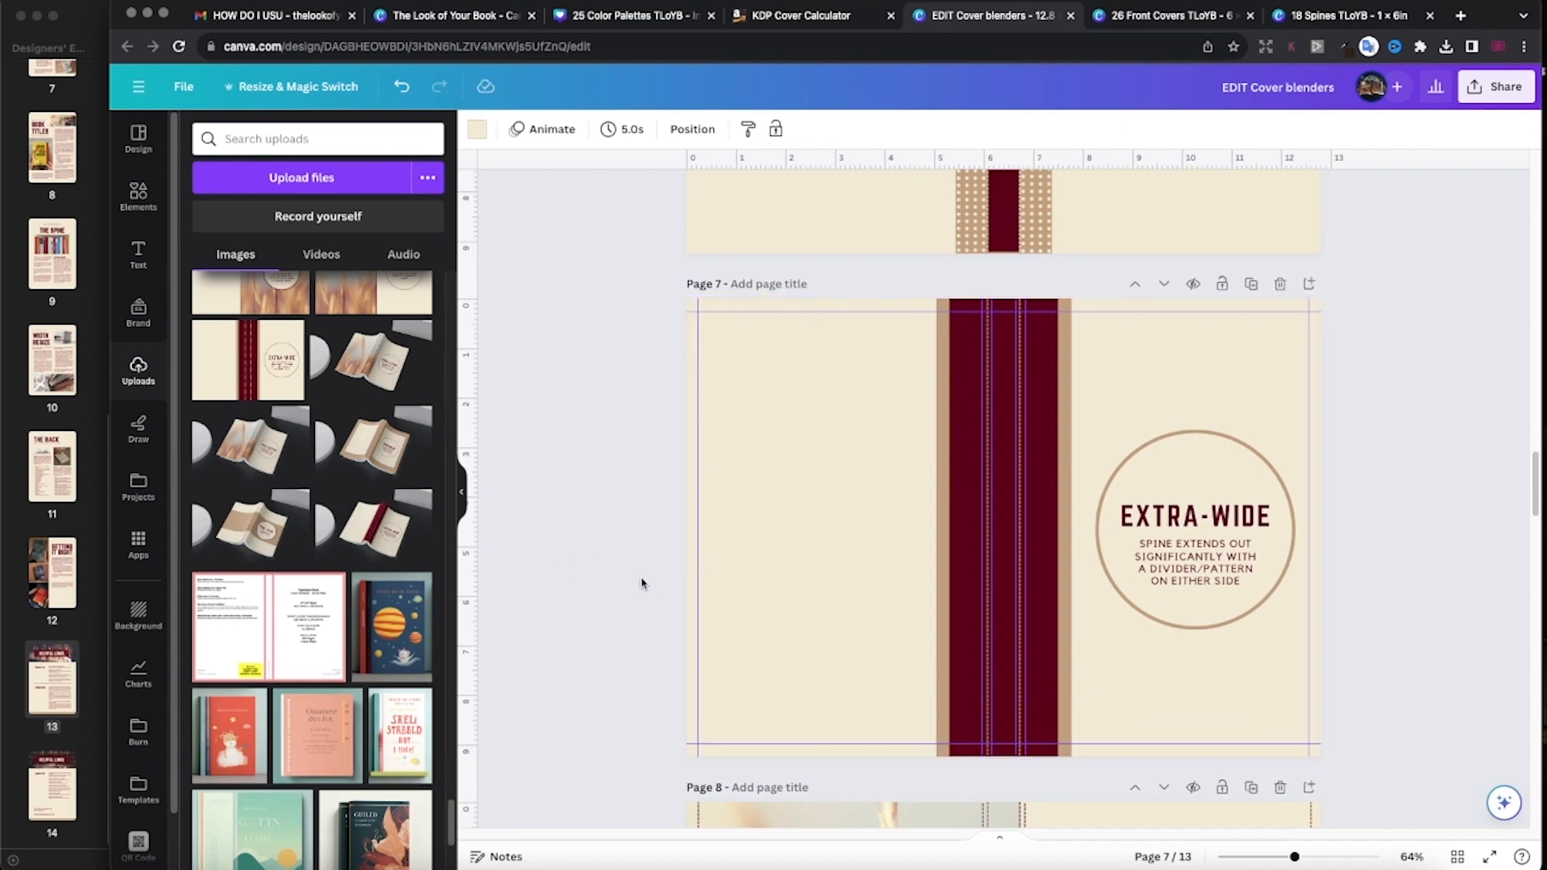
{"action": "scroll", "coordinate": [643, 582], "scroll_direction": "up", "scroll_amount": 1}
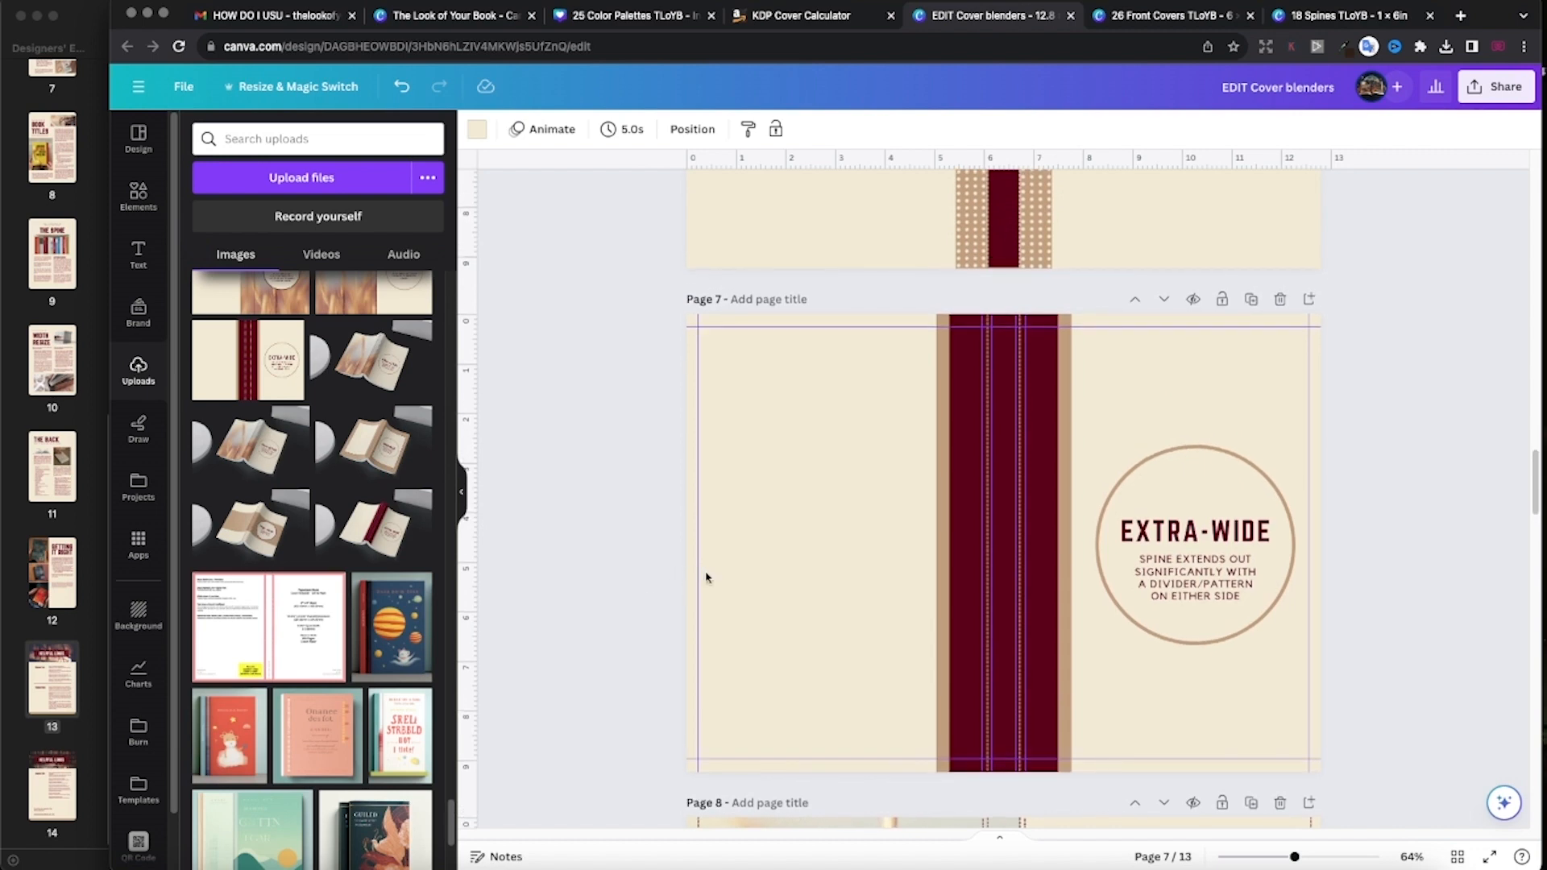
{"action": "left_click", "coordinate": [990, 561]}
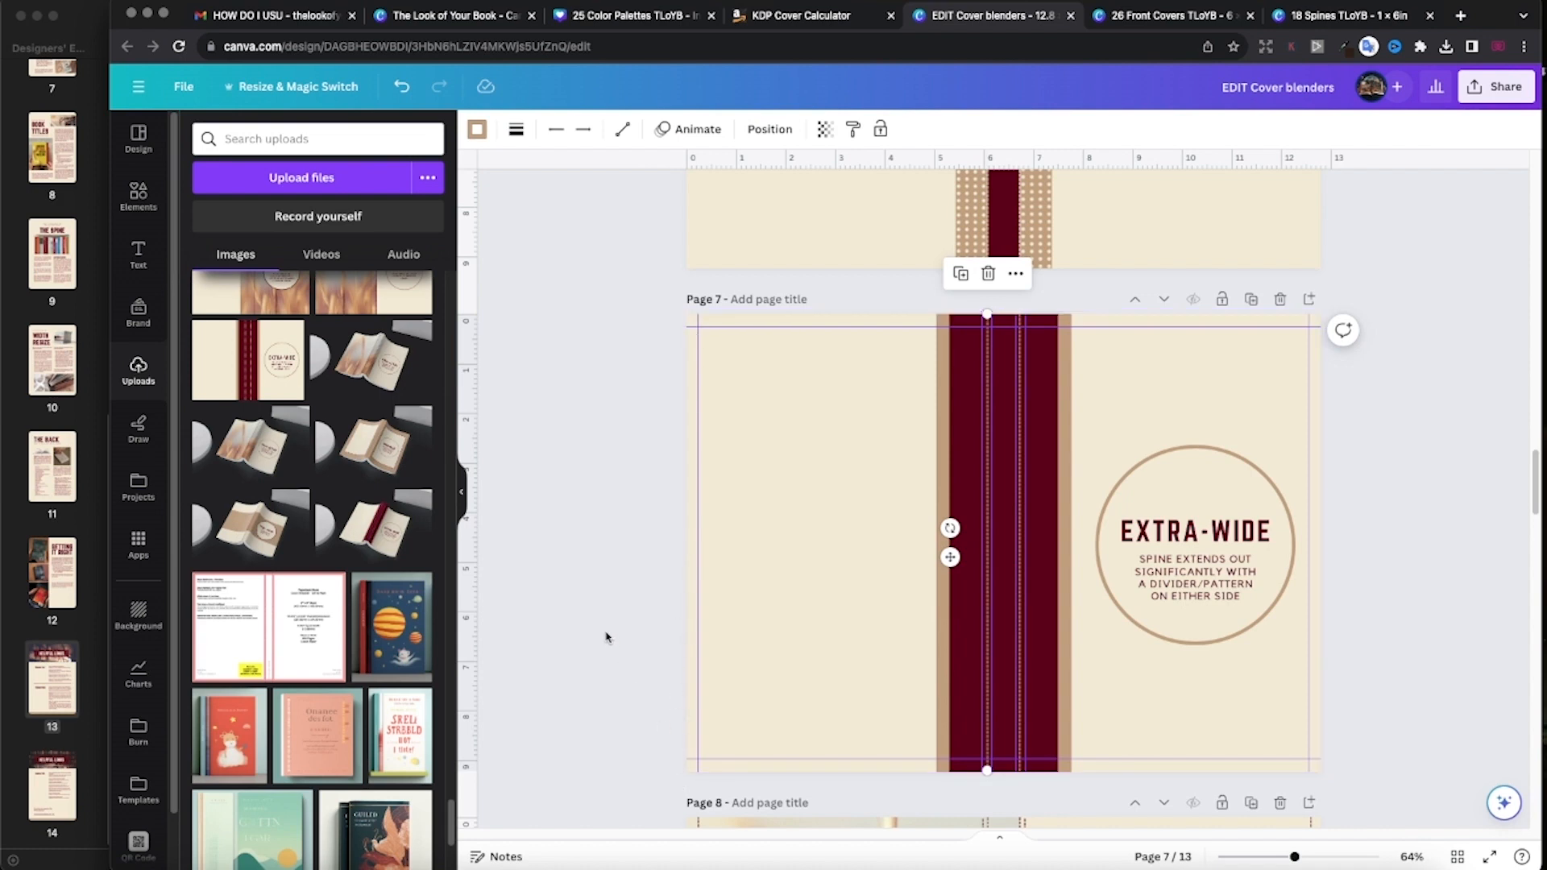
{"action": "scroll", "coordinate": [629, 633], "scroll_direction": "up", "scroll_amount": 5}
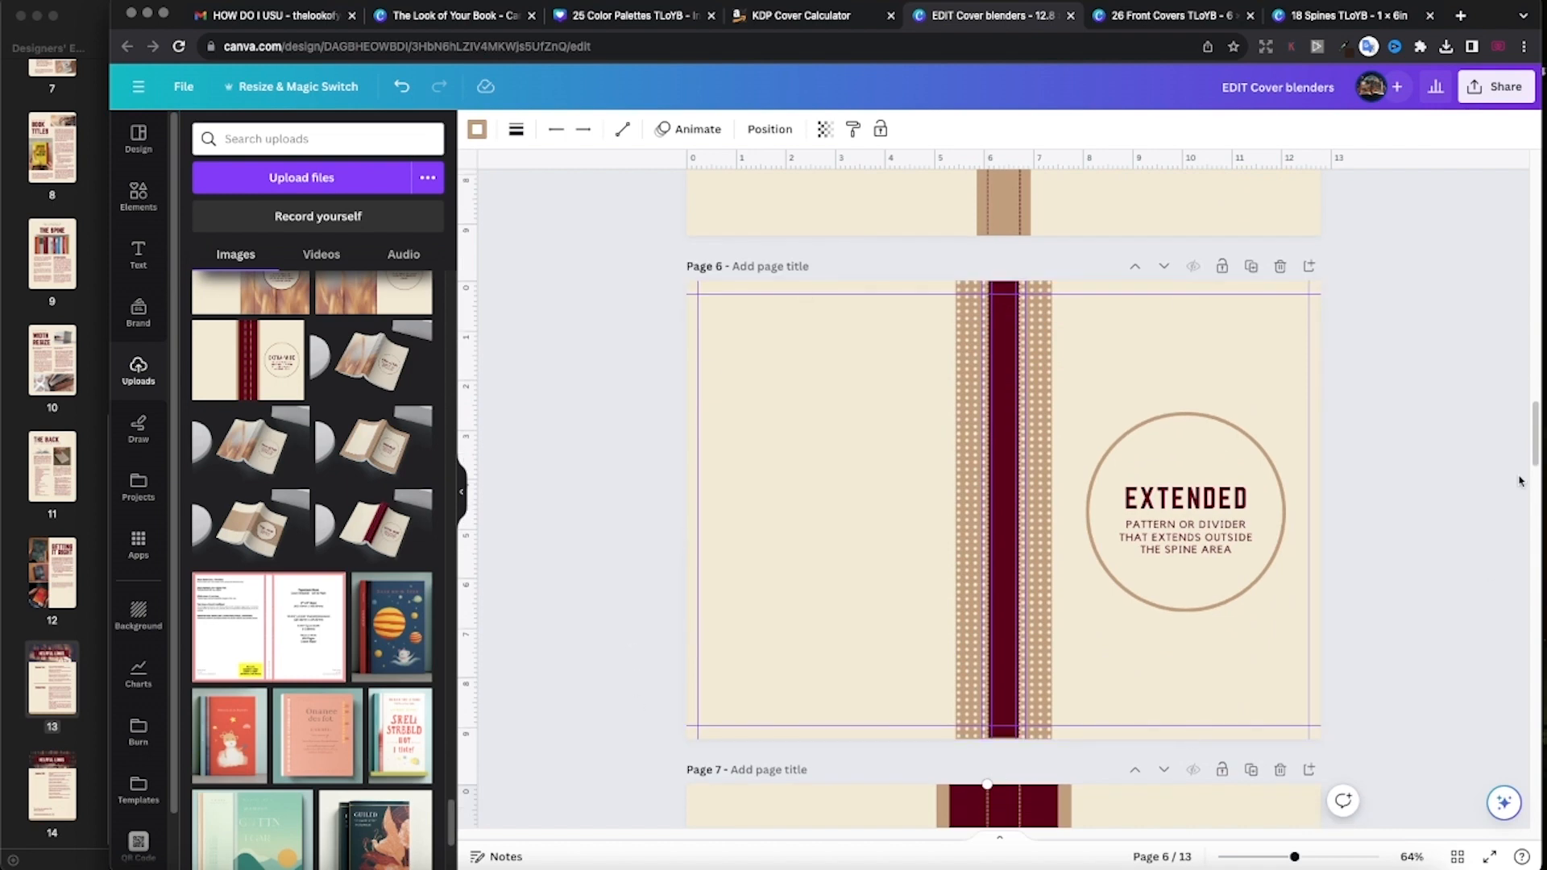
{"action": "scroll", "coordinate": [1436, 529], "scroll_direction": "up", "scroll_amount": 1}
{"action": "scroll", "coordinate": [1436, 530], "scroll_direction": "up", "scroll_amount": 15}
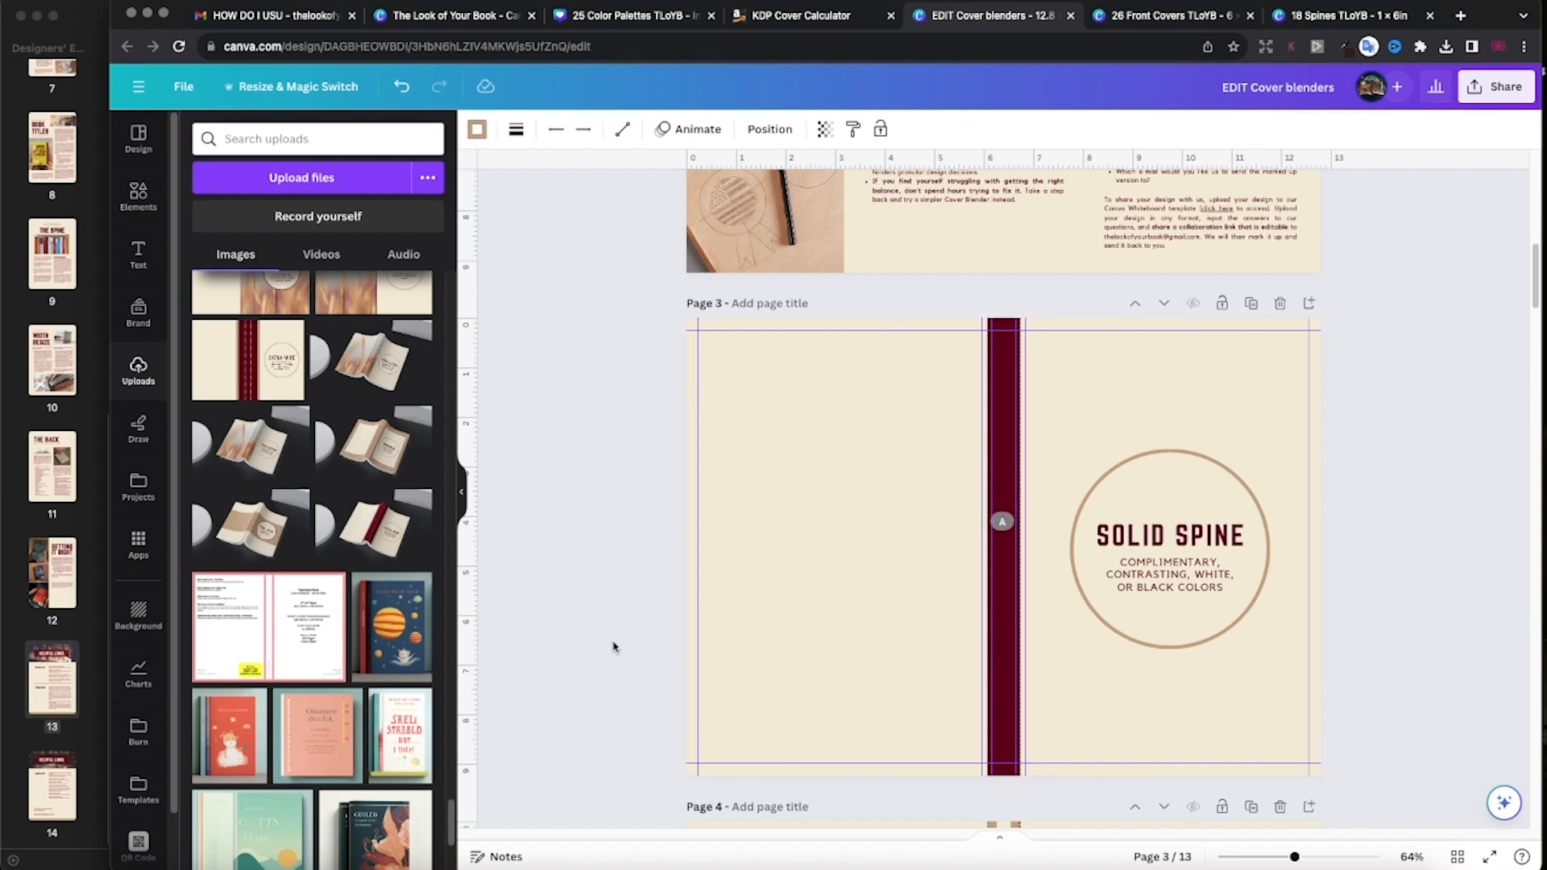
{"action": "scroll", "coordinate": [1430, 556], "scroll_direction": "up", "scroll_amount": 1}
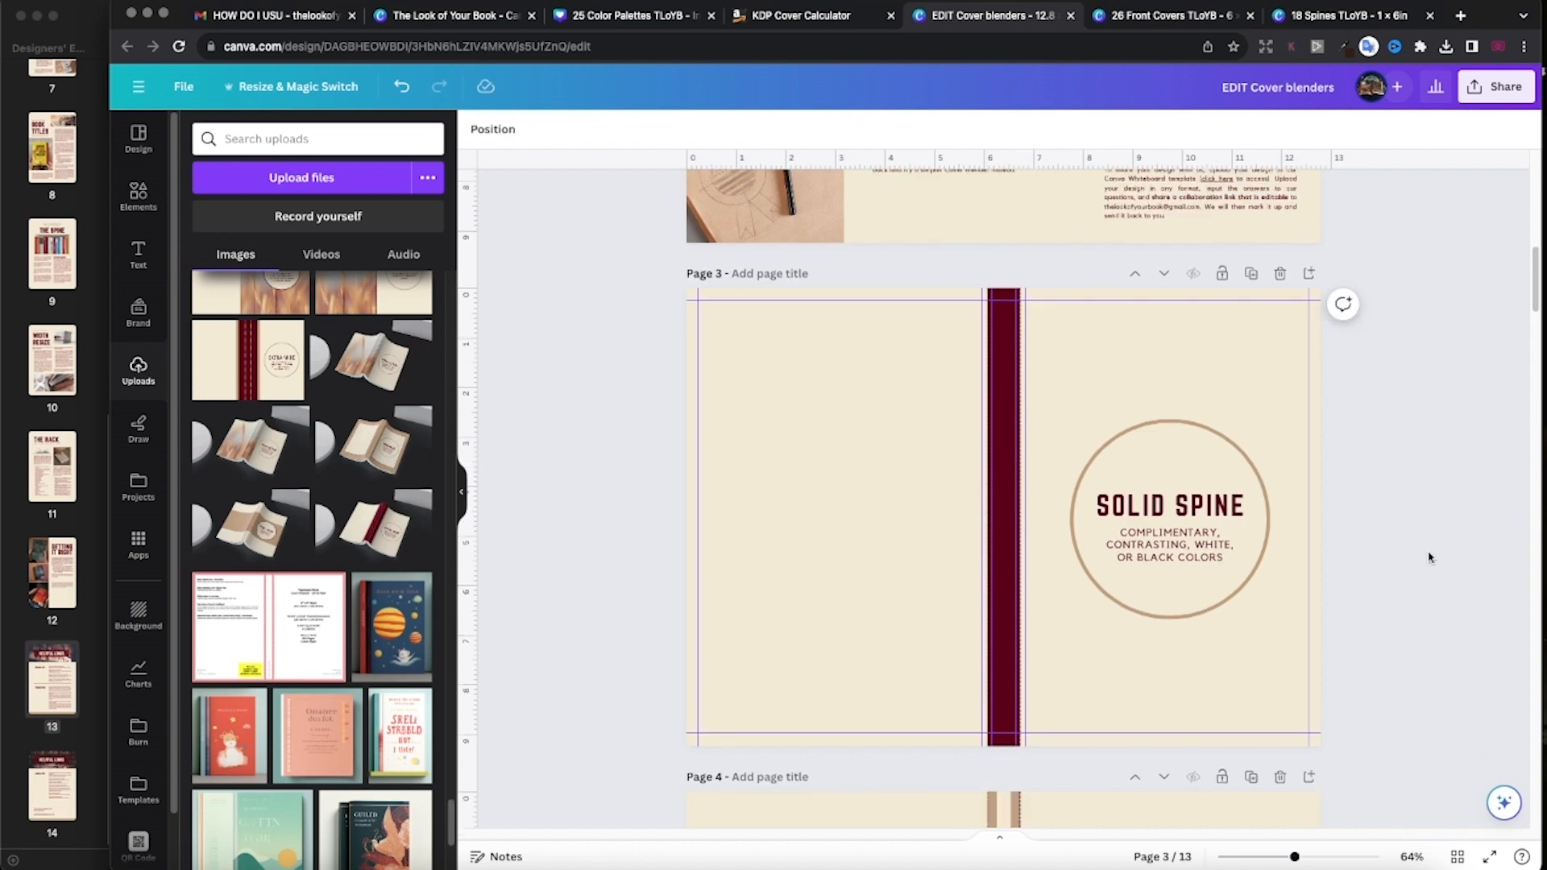
Step: Move the dashed line from the front-cover edge of the Solid Spine on page 3 to the front cover's outer margin guide
{"action": "scroll", "coordinate": [1428, 554], "scroll_direction": "up", "scroll_amount": 1}
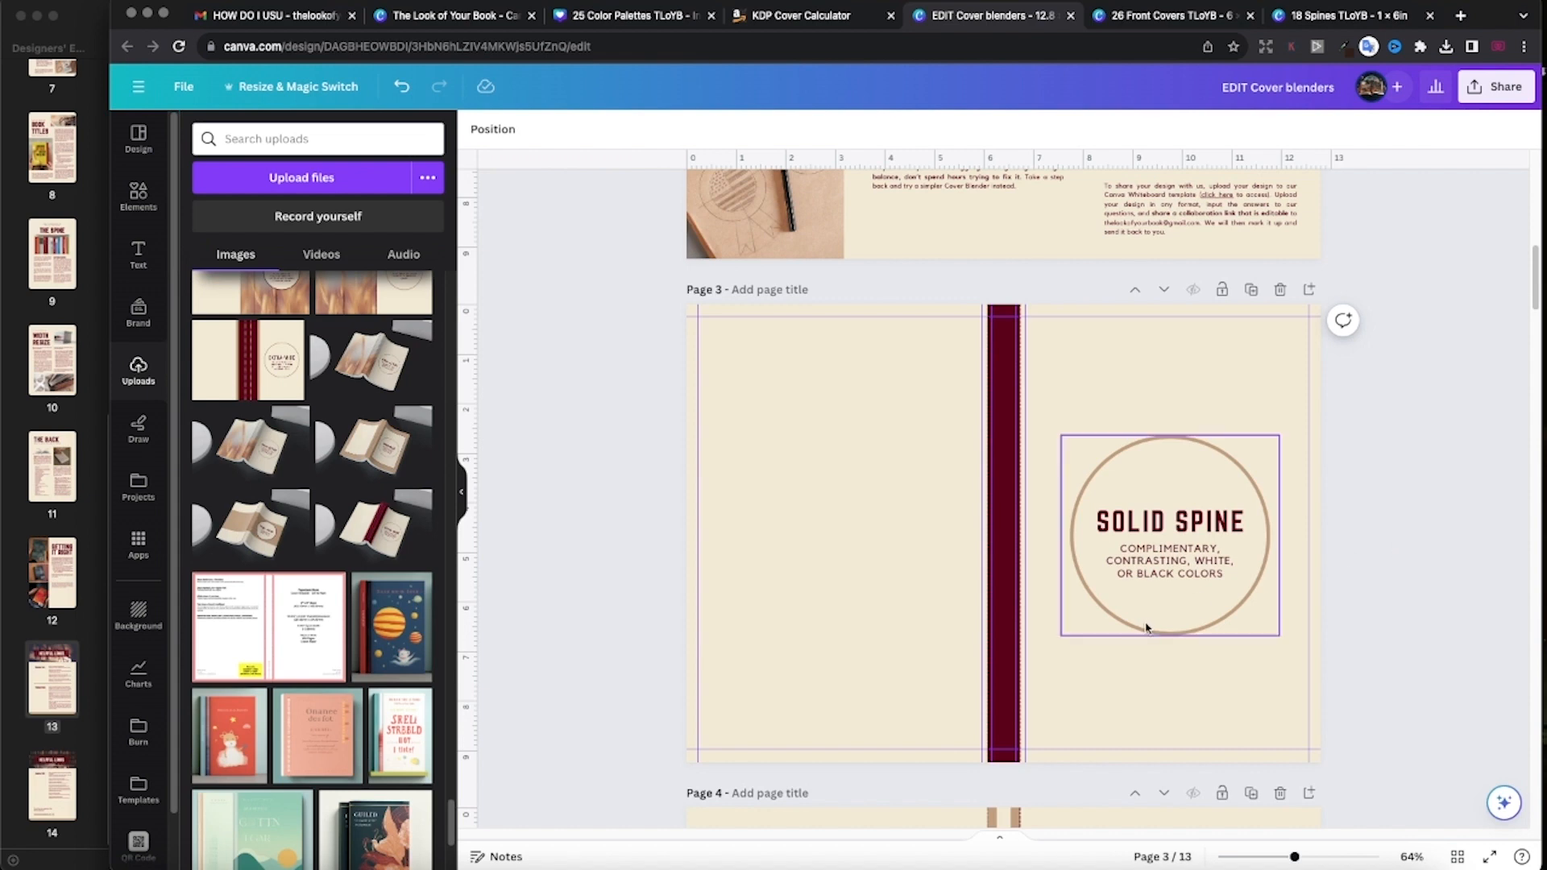
{"action": "left_click", "coordinate": [1019, 645]}
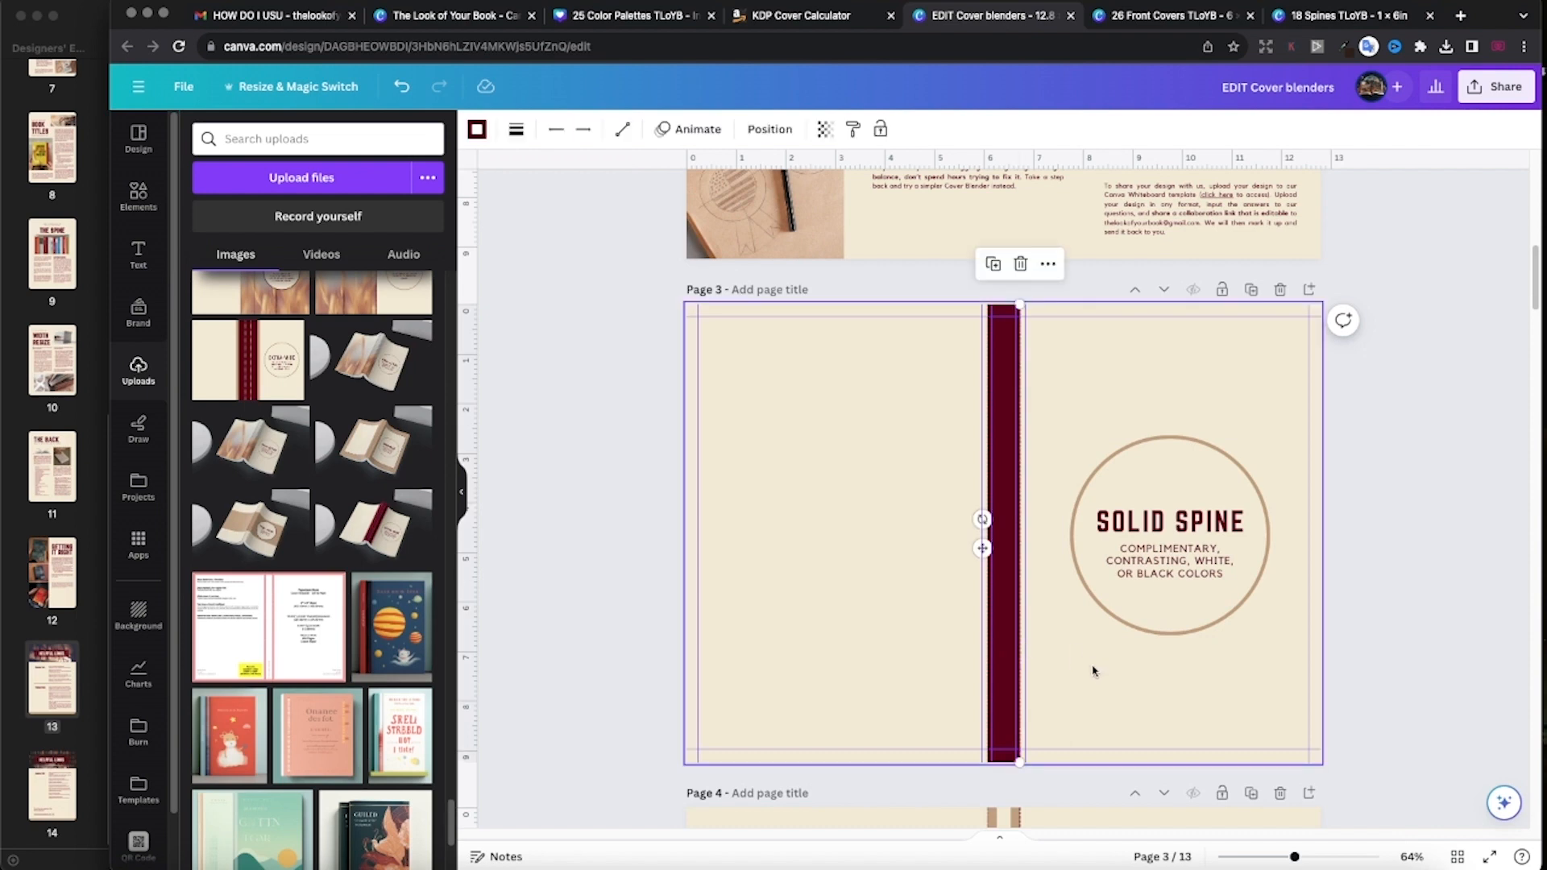
{"action": "left_click_drag", "start_coordinate": [1021, 606], "coordinate": [1306, 589]}
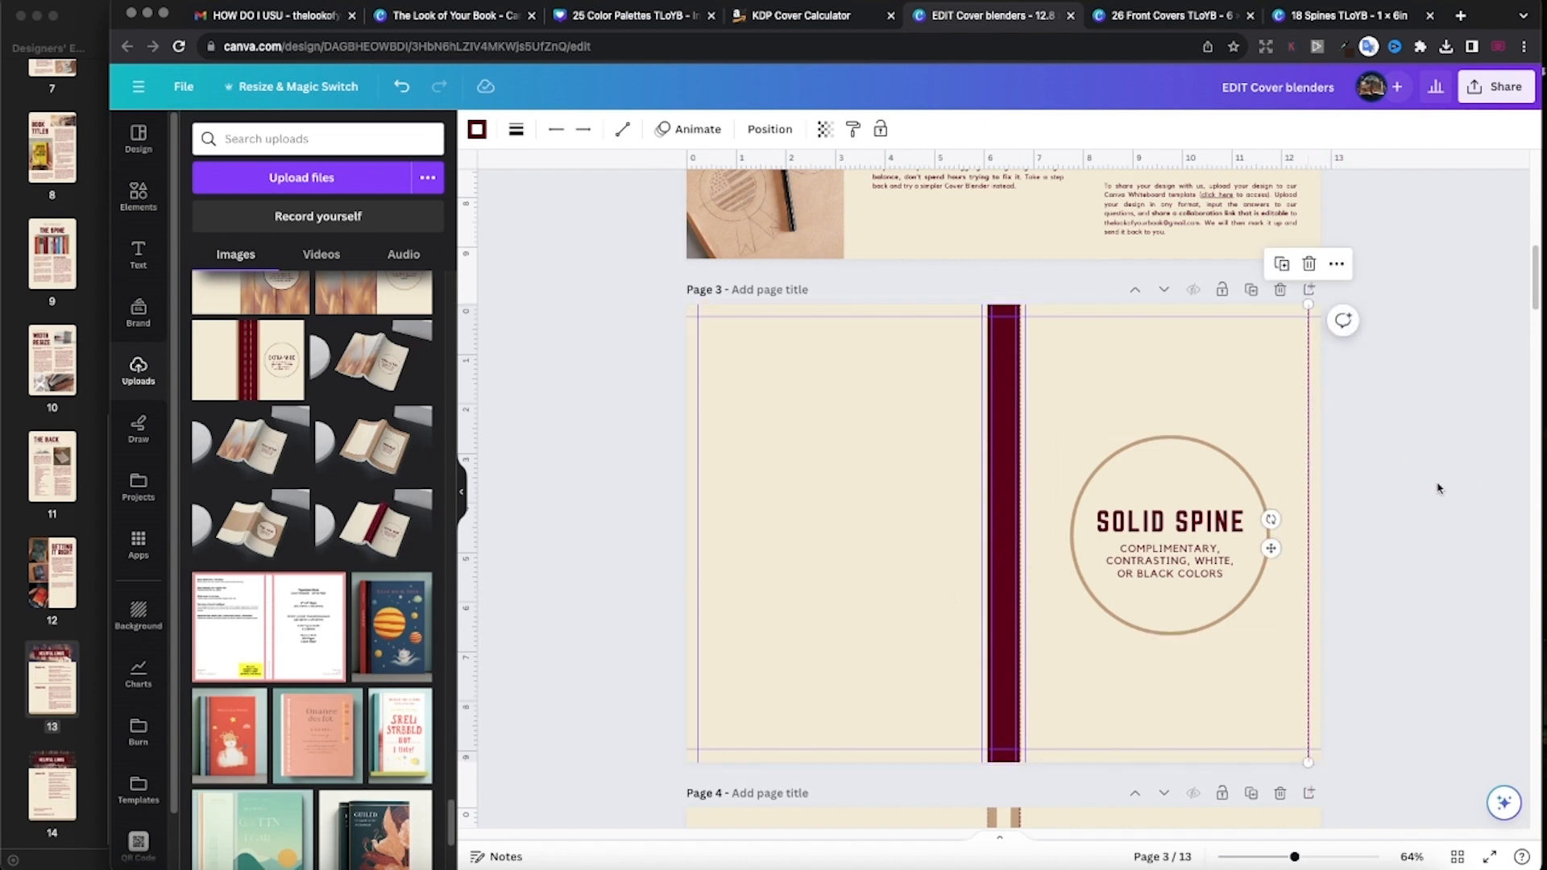
Step: Duplicate the dashed line on page 3 and align the copy with the front cover's inner guide beside the spine, at about 6.828 in
{"action": "key", "text": "shift+Right"}
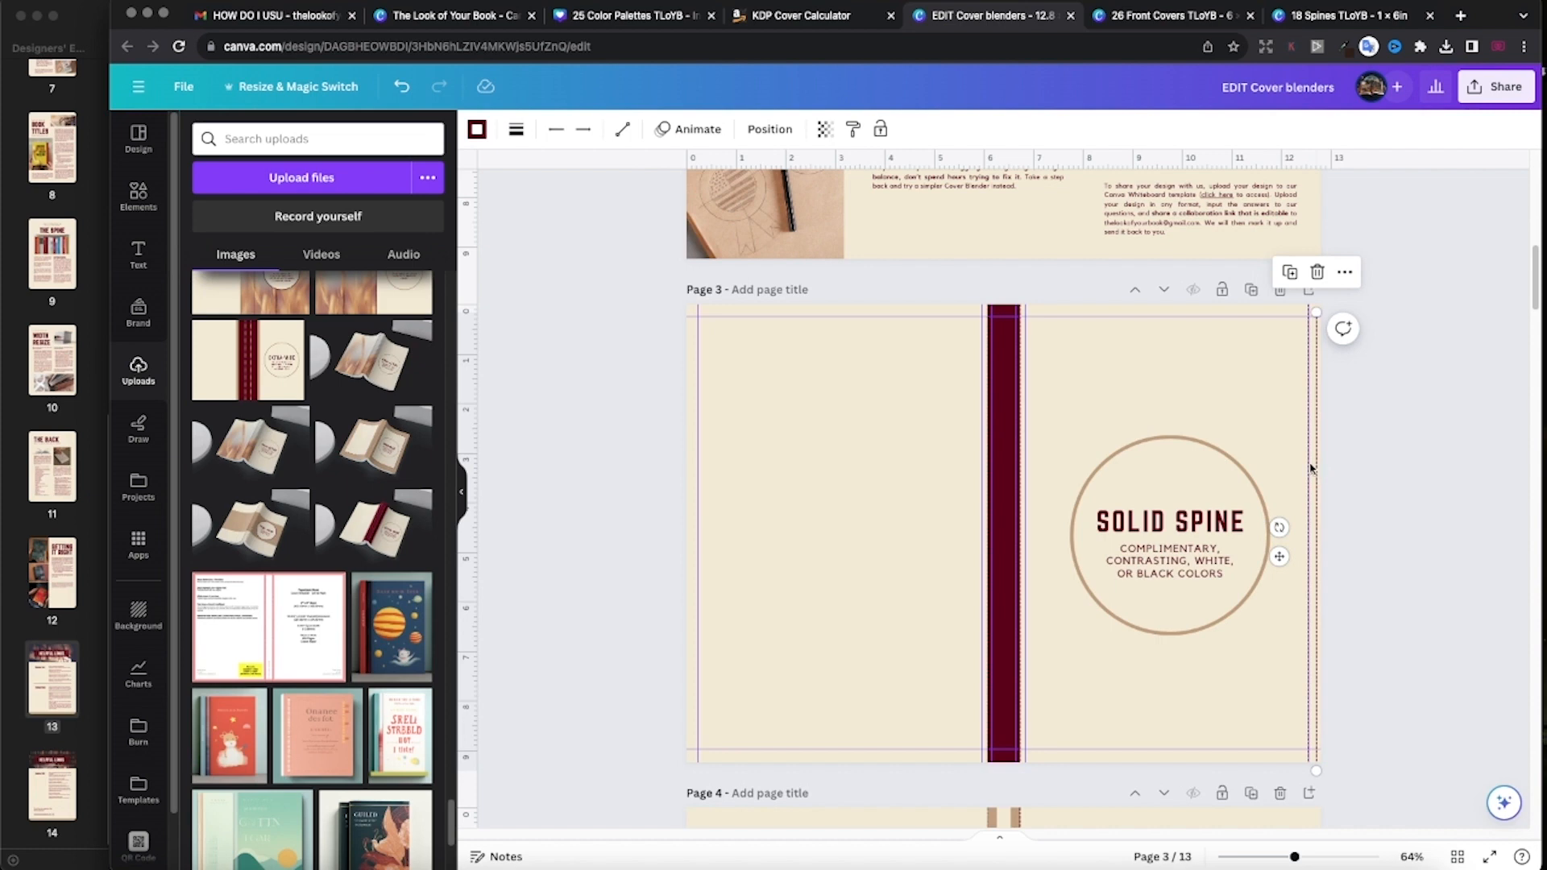
{"action": "left_click_drag", "start_coordinate": [1311, 469], "coordinate": [1029, 456]}
{"action": "left_click", "coordinate": [1395, 454]}
{"action": "scroll", "coordinate": [1395, 453], "scroll_direction": "up", "scroll_amount": 1}
{"action": "scroll", "coordinate": [1395, 454], "scroll_direction": "down", "scroll_amount": 1}
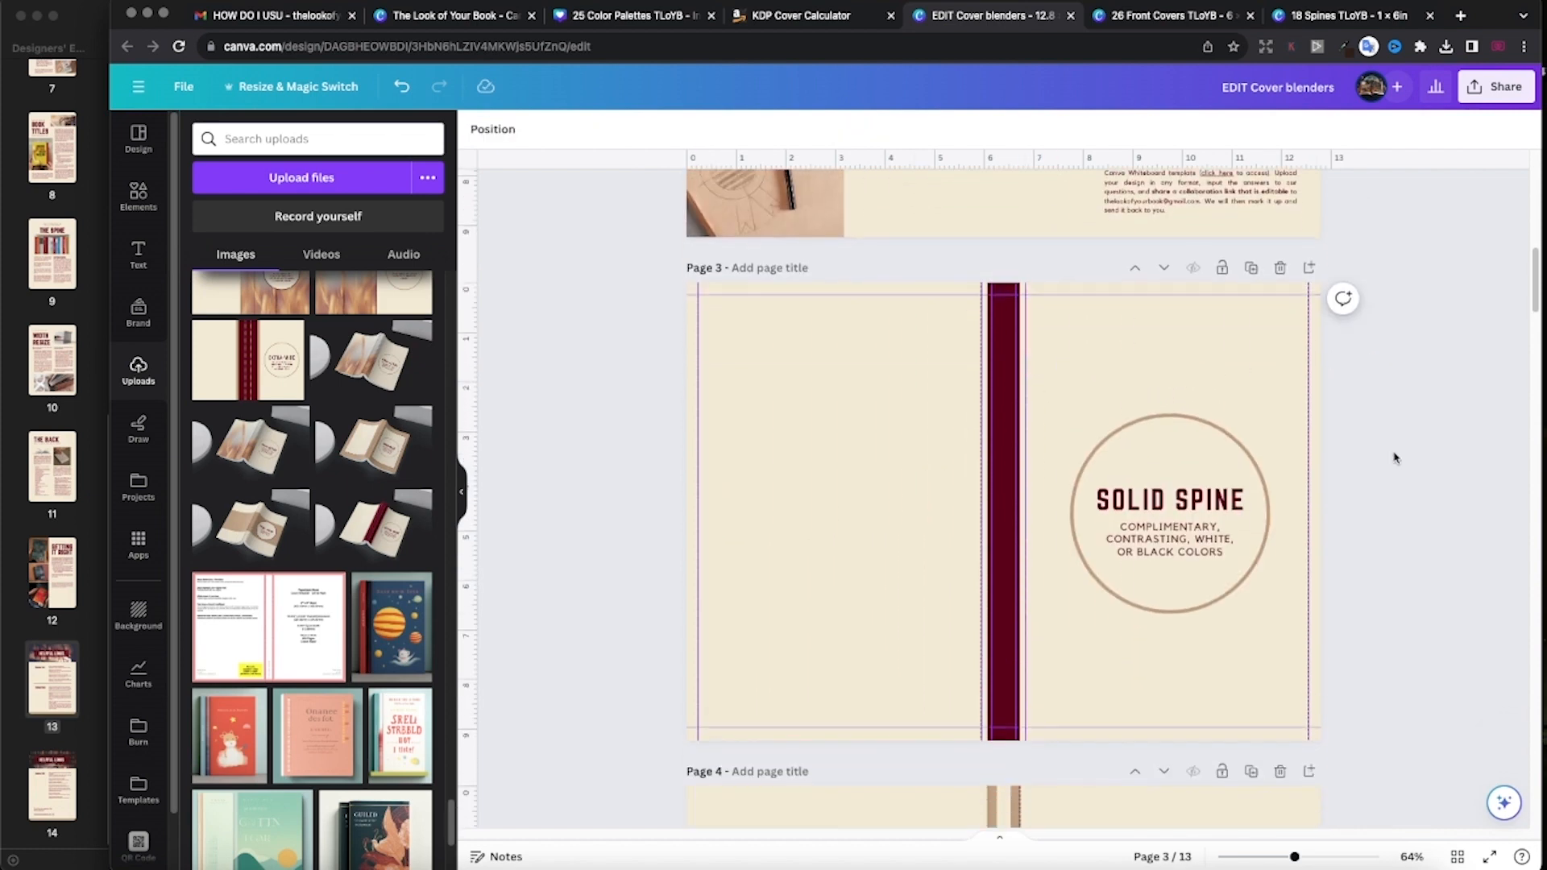
{"action": "left_click", "coordinate": [1027, 580]}
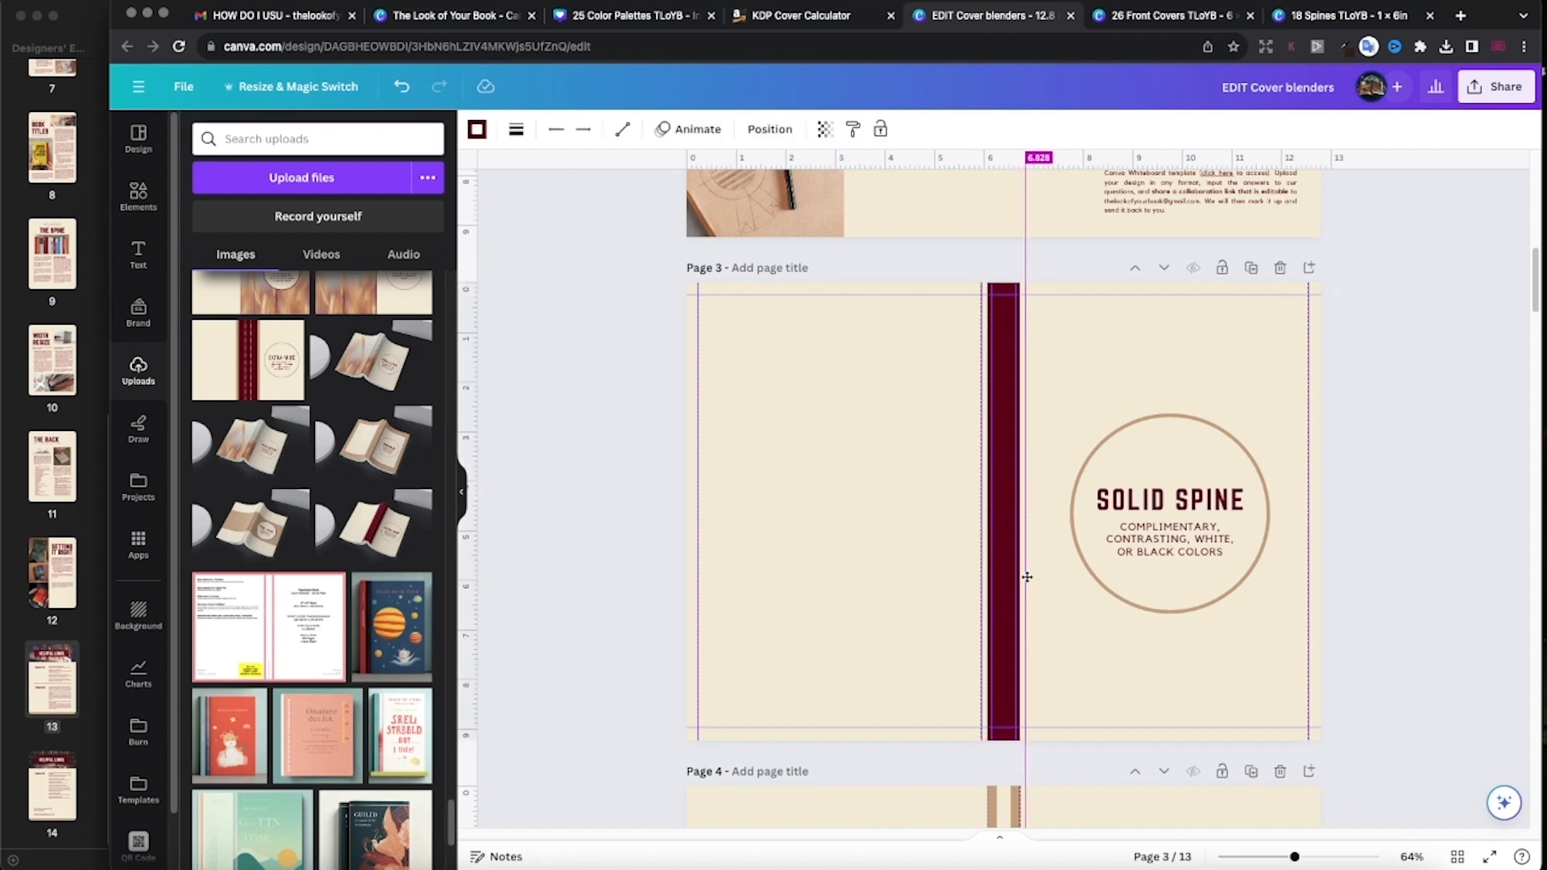
{"action": "left_click", "coordinate": [1425, 567]}
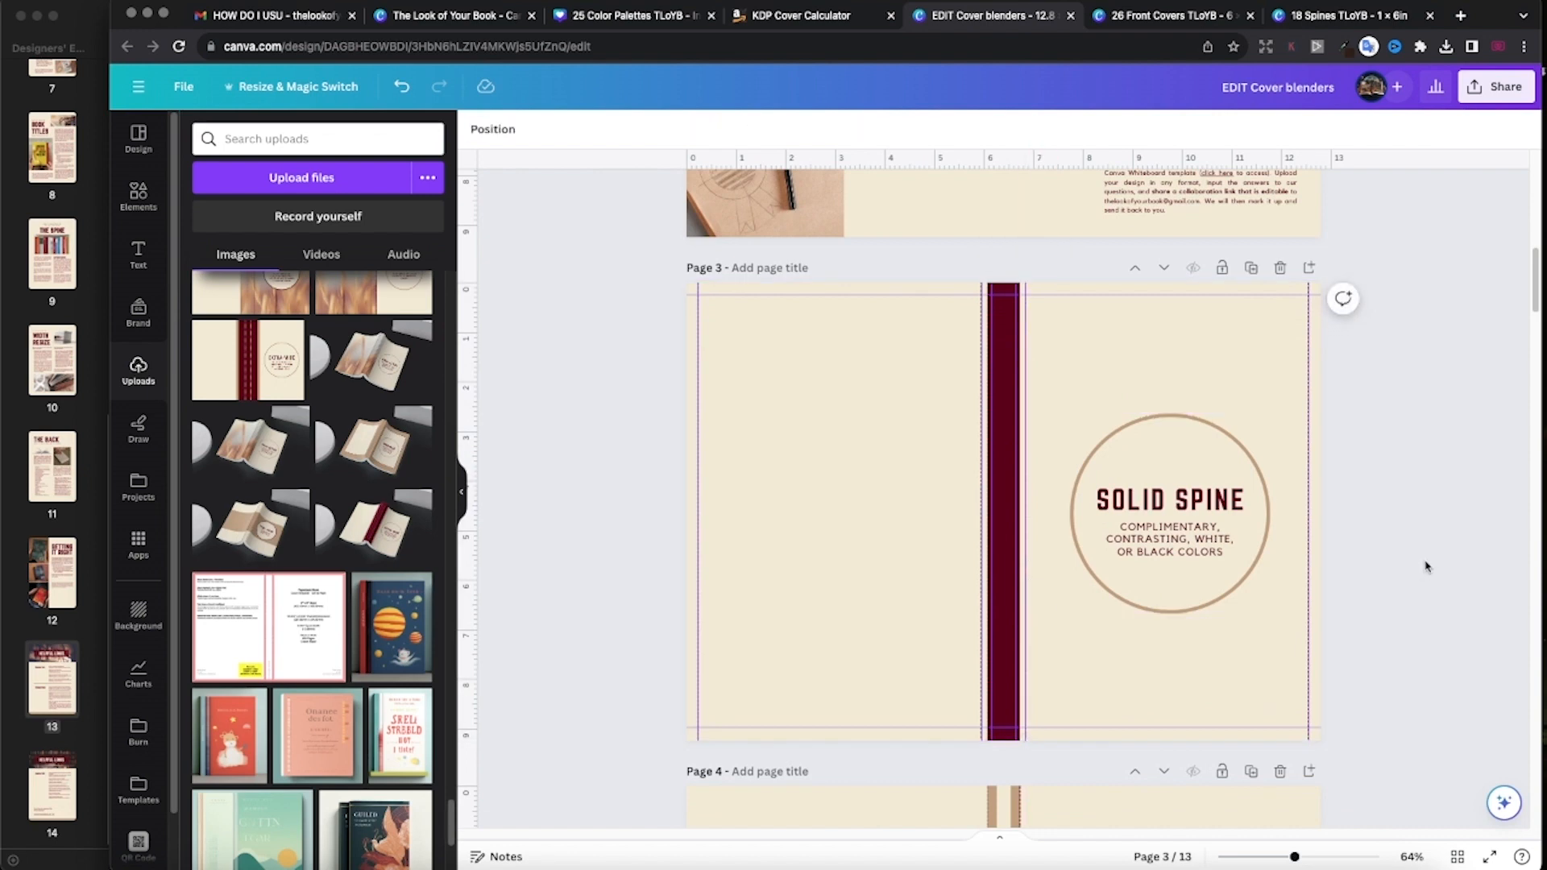